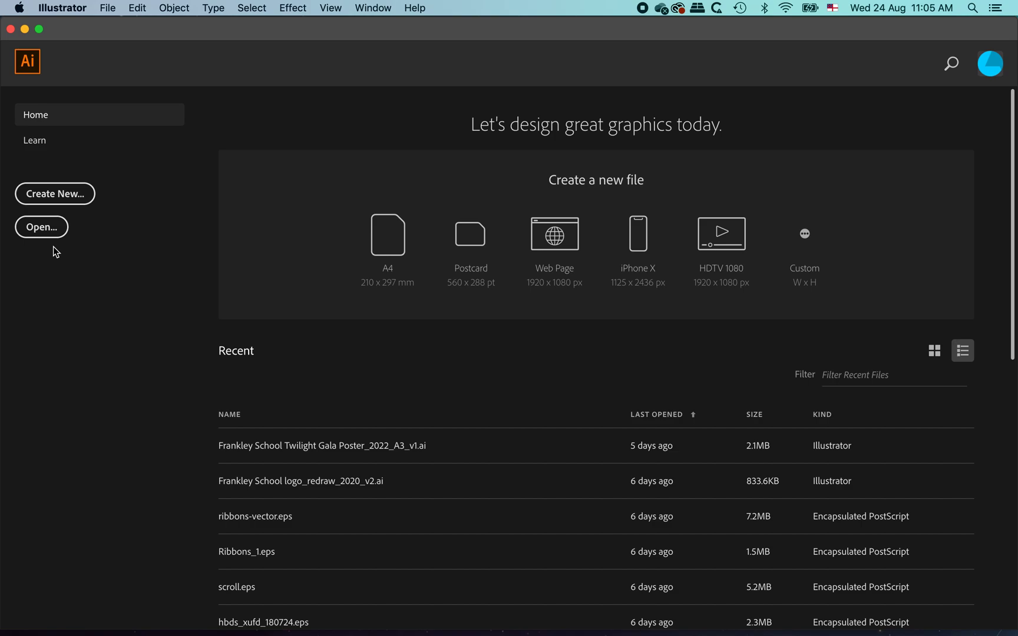
- Start a new print document from the A4 preset with millimetres as the unit
{"action": "left_click", "coordinate": [51, 193]}
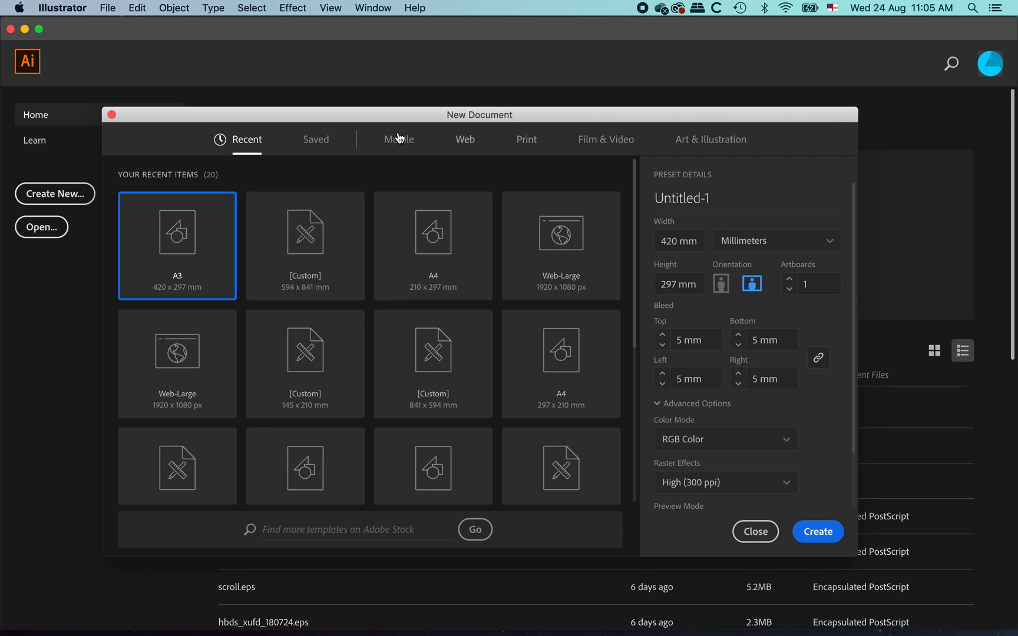
{"action": "left_click", "coordinate": [527, 140]}
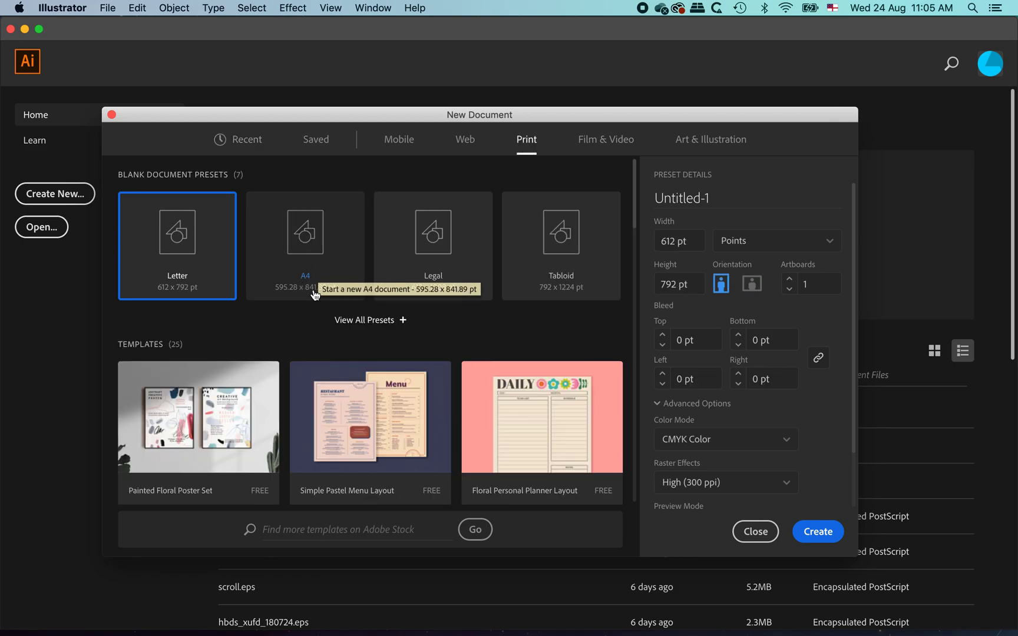
{"action": "left_click", "coordinate": [296, 256]}
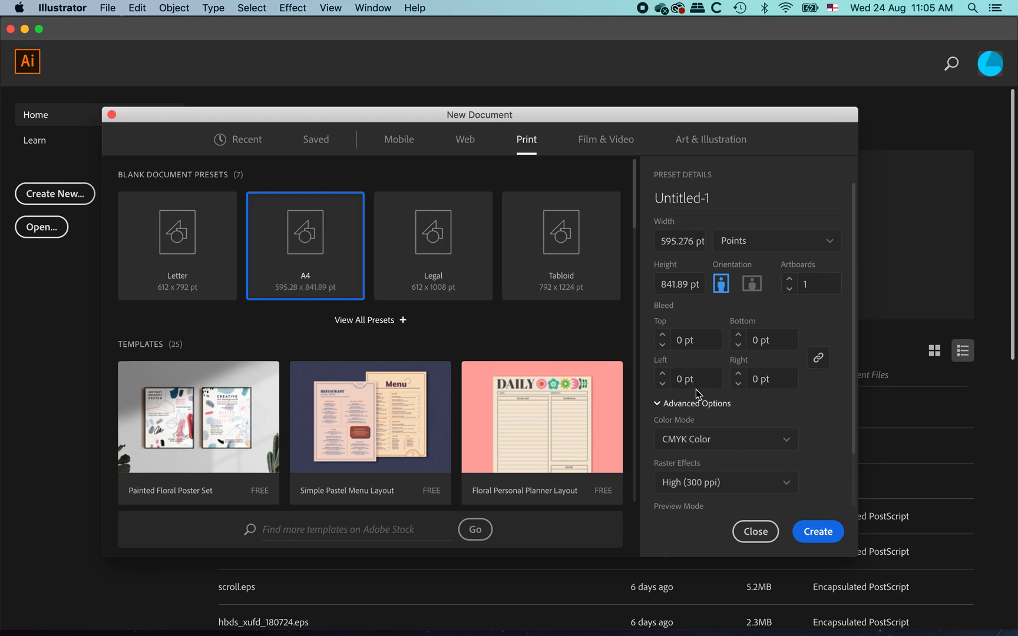
{"action": "left_click", "coordinate": [754, 245]}
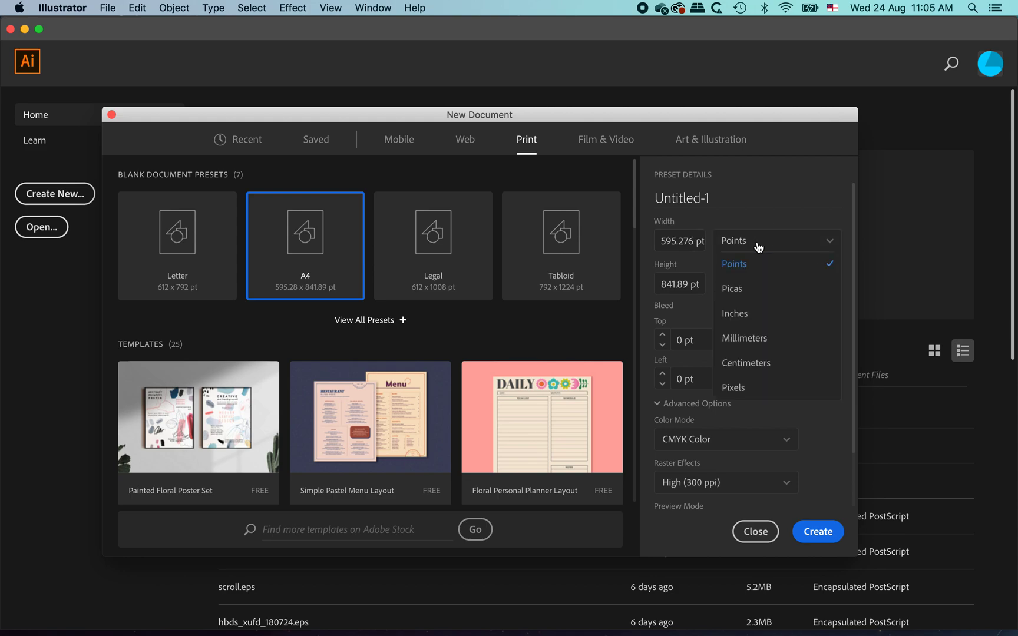
{"action": "left_click", "coordinate": [756, 337]}
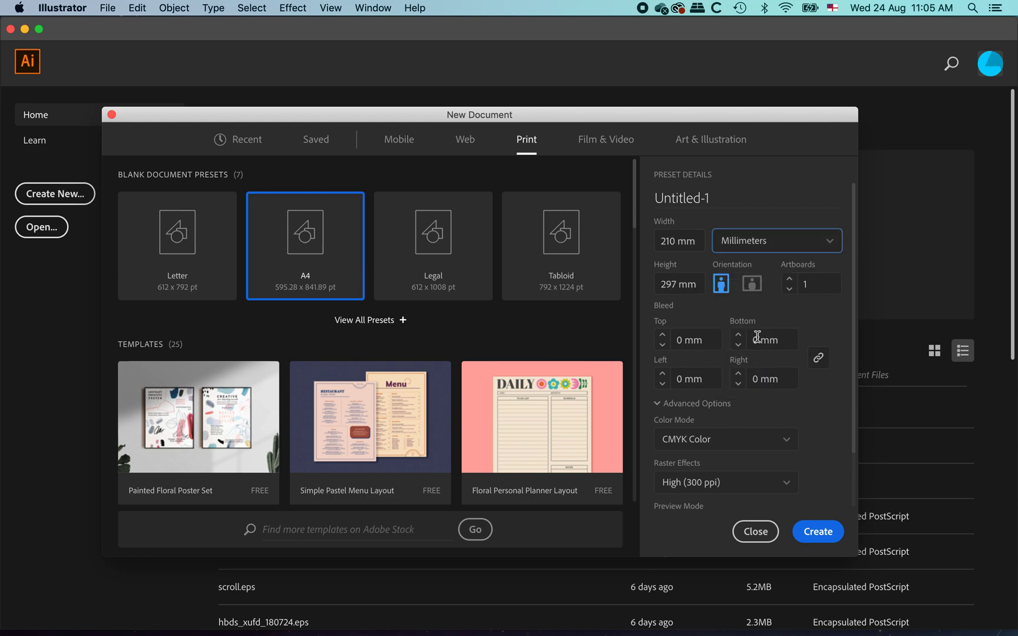
- Create the document in landscape orientation with RGB colour mode, and collapse the open Artboards panel
{"action": "left_click", "coordinate": [755, 285]}
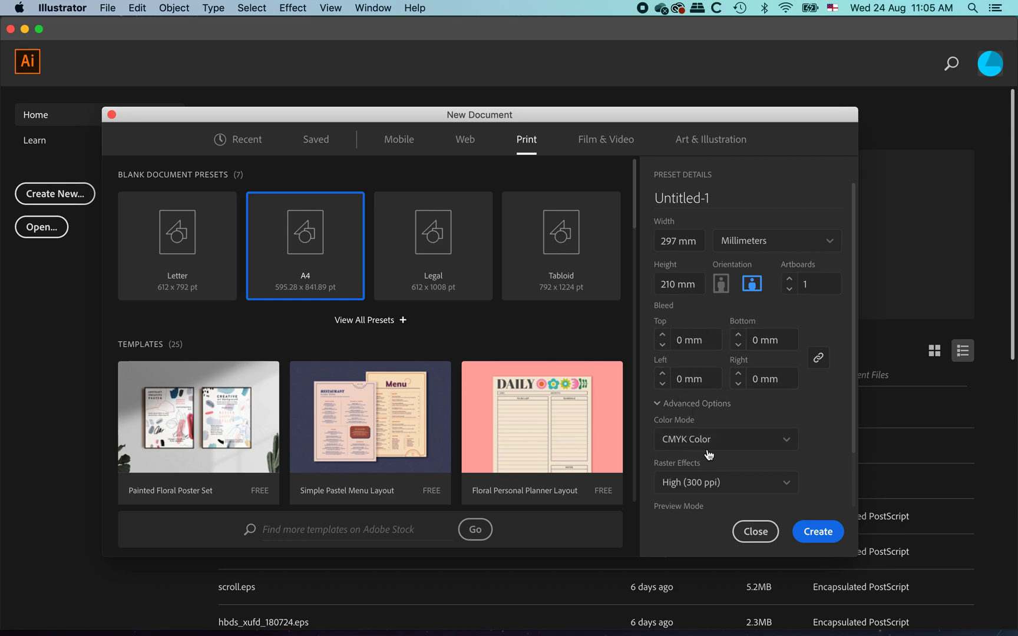
{"action": "left_click", "coordinate": [767, 443]}
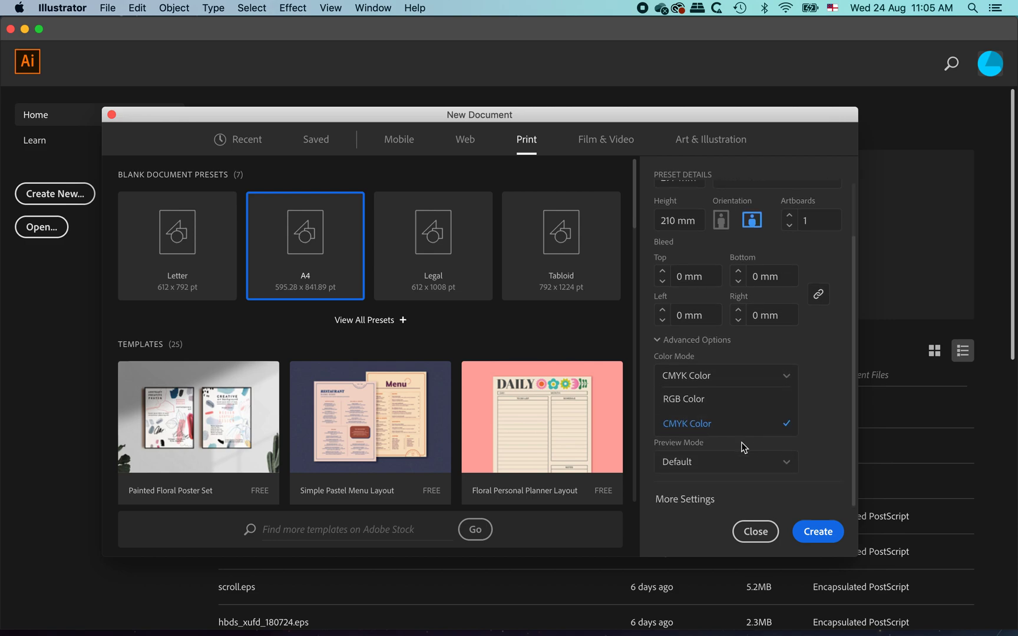
{"action": "left_click", "coordinate": [685, 401]}
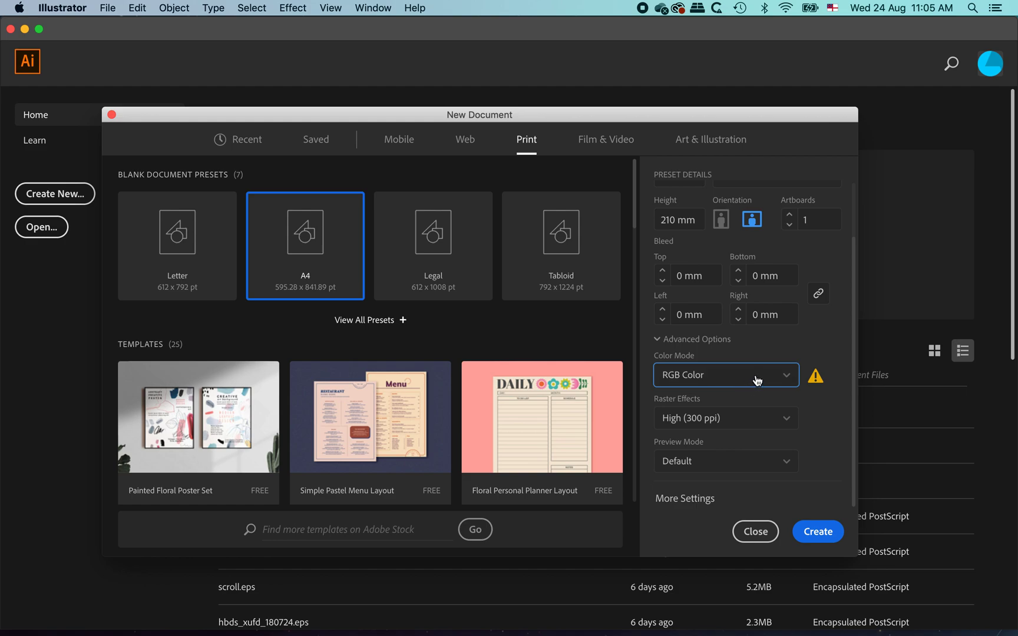
{"action": "left_click", "coordinate": [827, 534]}
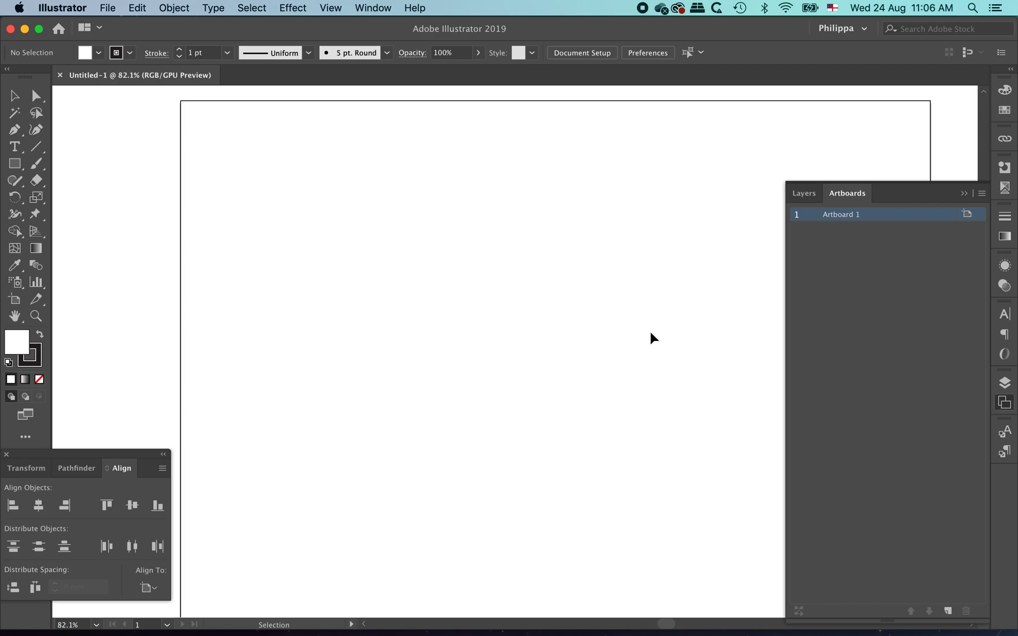
{"action": "left_click", "coordinate": [965, 194]}
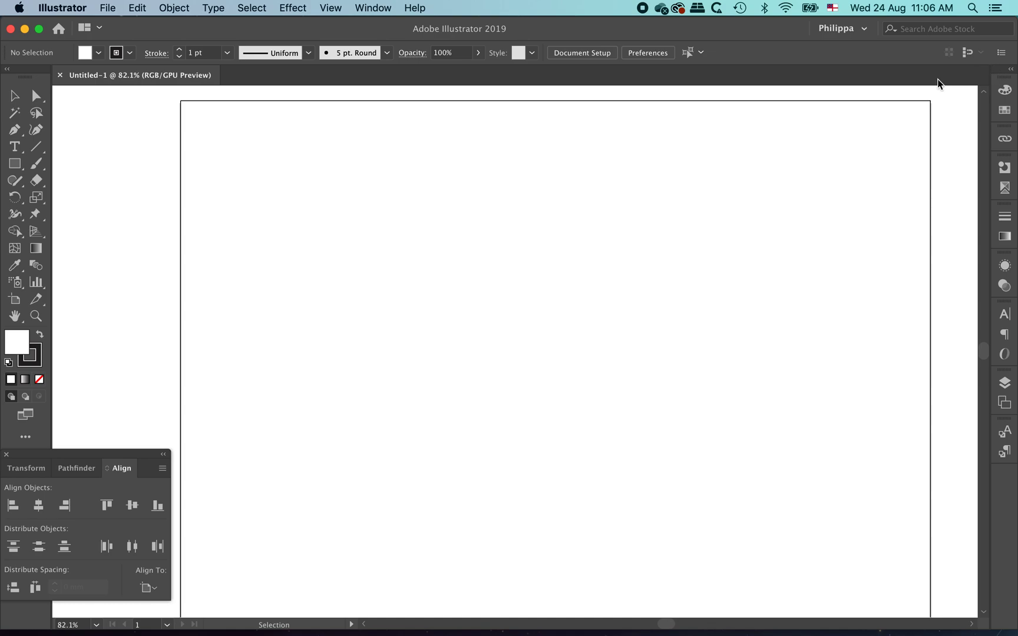
- Try the Essentials Classic and Essentials workspaces, ending on Essentials Classic
{"action": "left_click", "coordinate": [857, 29]}
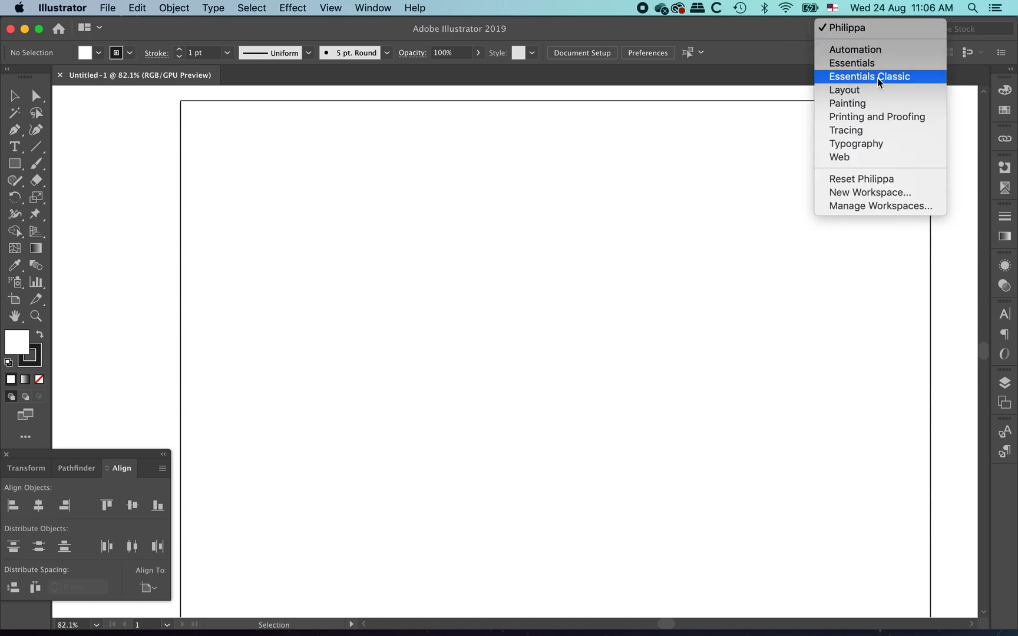
{"action": "left_click", "coordinate": [855, 78]}
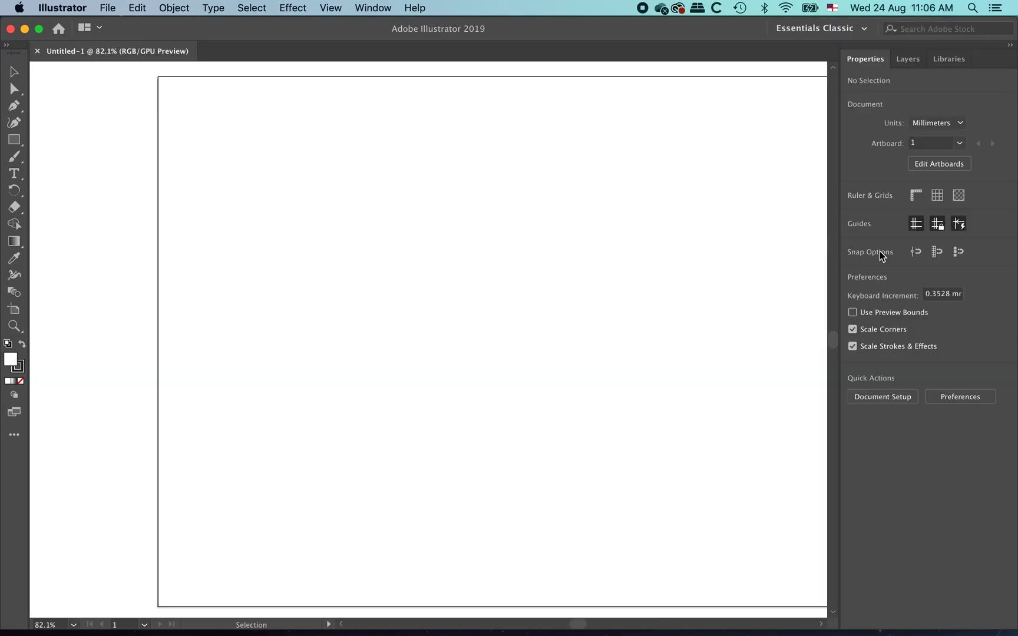
{"action": "left_click", "coordinate": [832, 28]}
{"action": "left_click", "coordinate": [821, 66]}
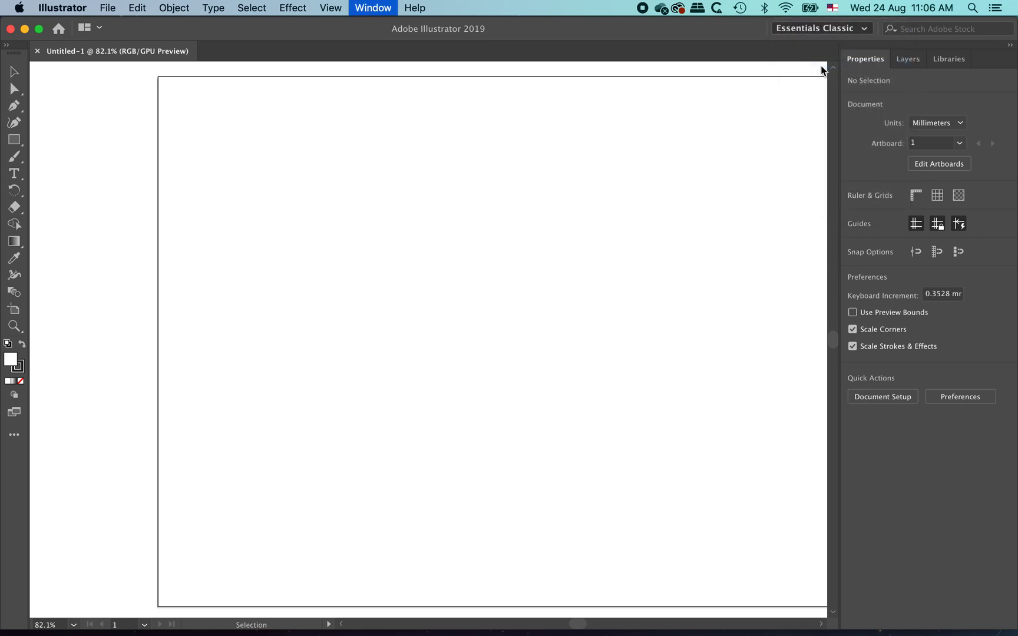
{"action": "left_click", "coordinate": [854, 29]}
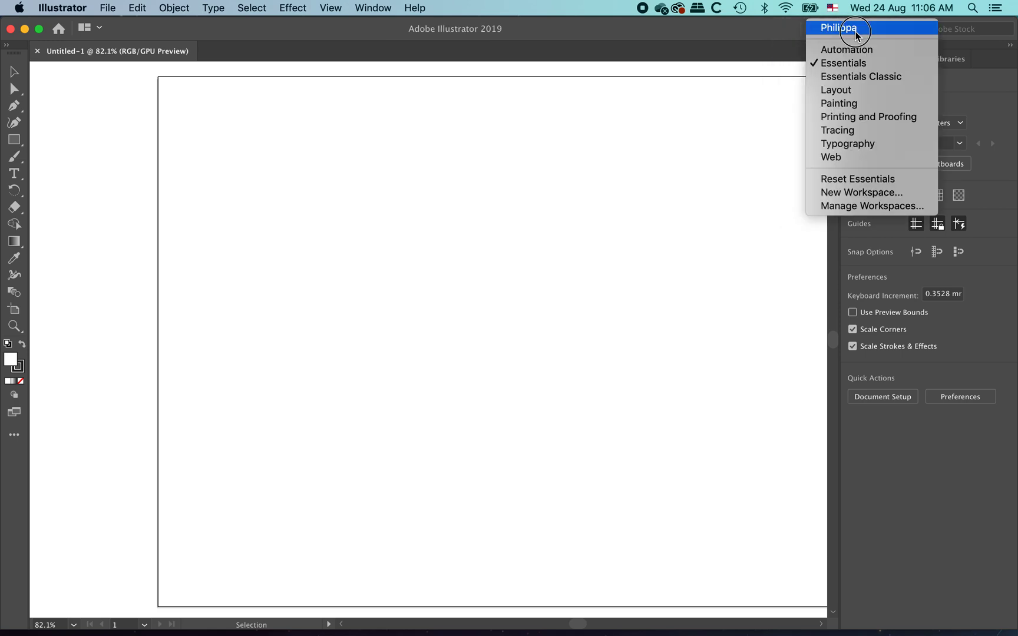
{"action": "left_click", "coordinate": [860, 77]}
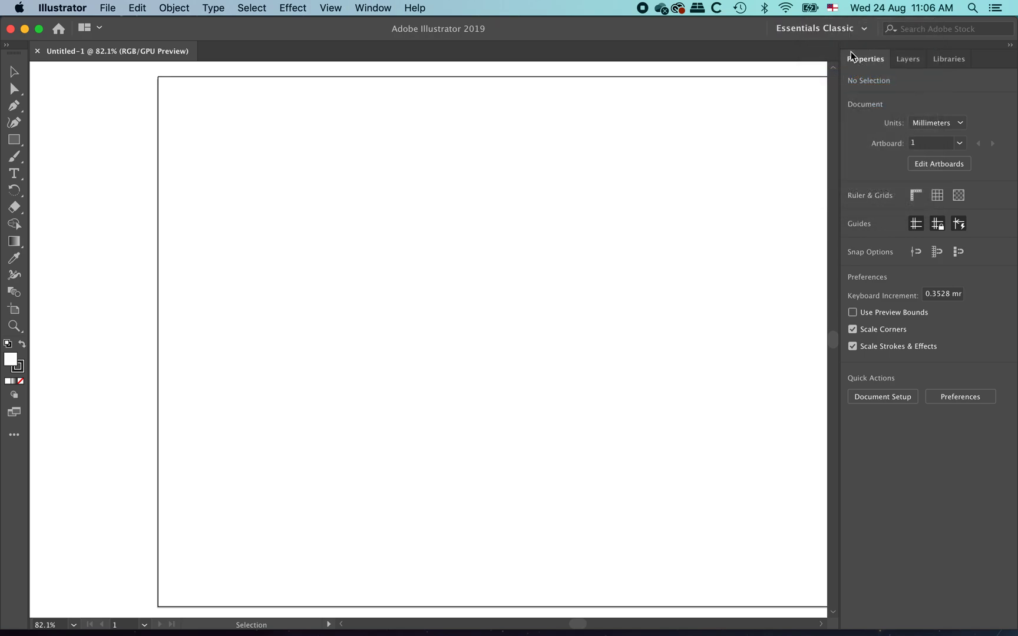
- Try the Typography workspace and return to the saved custom workspace
{"action": "left_click", "coordinate": [835, 28]}
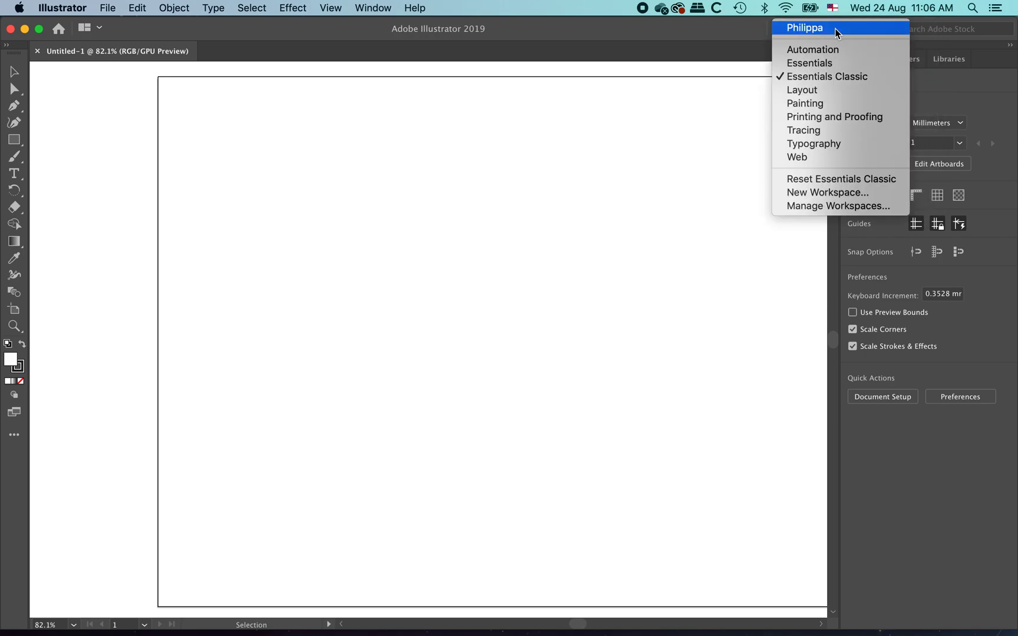
{"action": "left_click", "coordinate": [840, 142]}
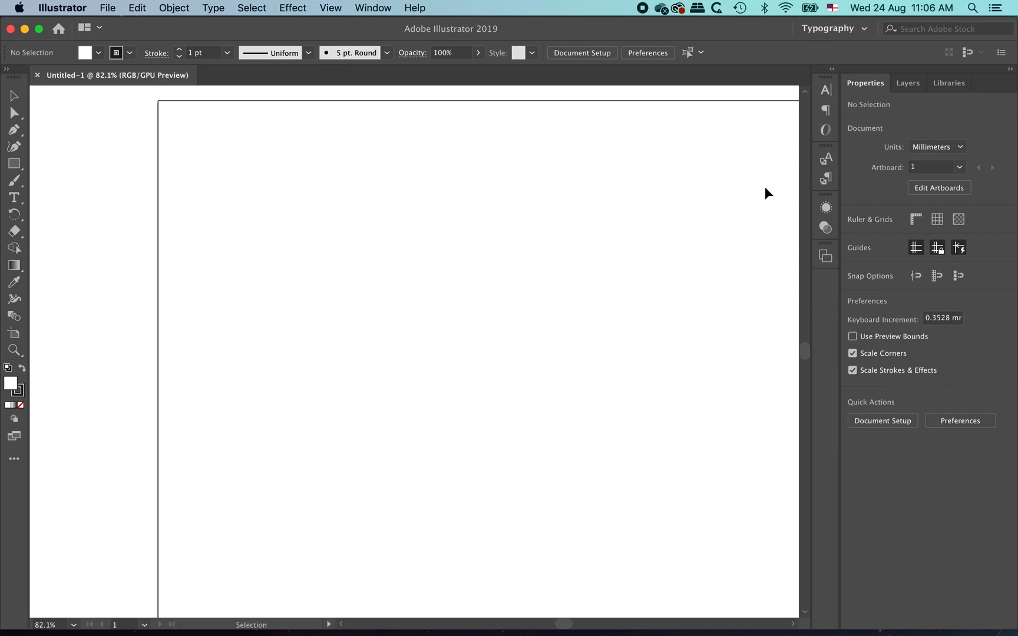
{"action": "left_click", "coordinate": [855, 28]}
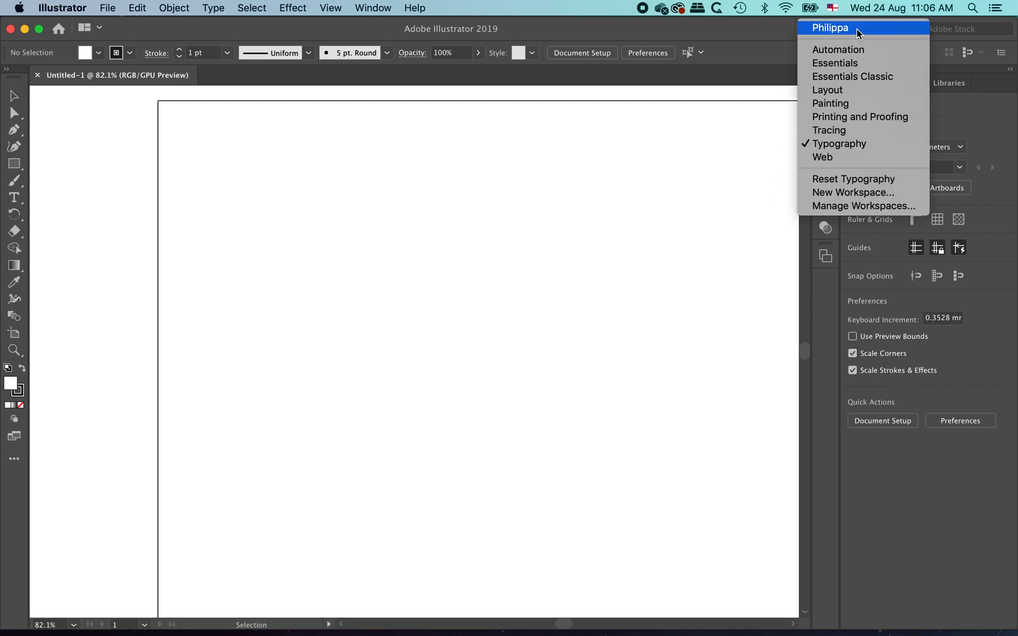
{"action": "left_click", "coordinate": [782, 21]}
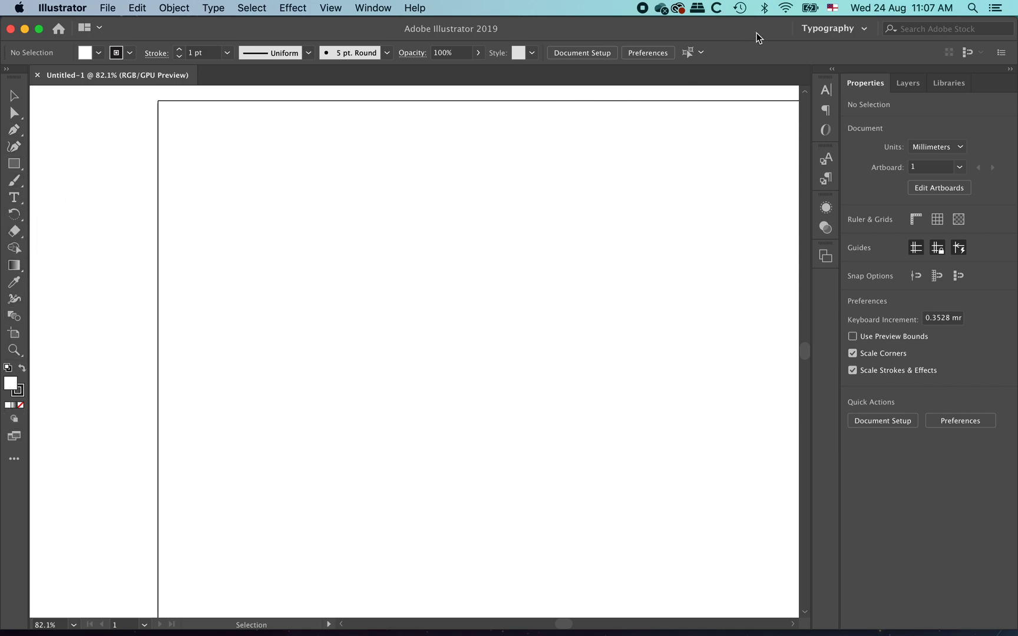
{"action": "left_click", "coordinate": [835, 27]}
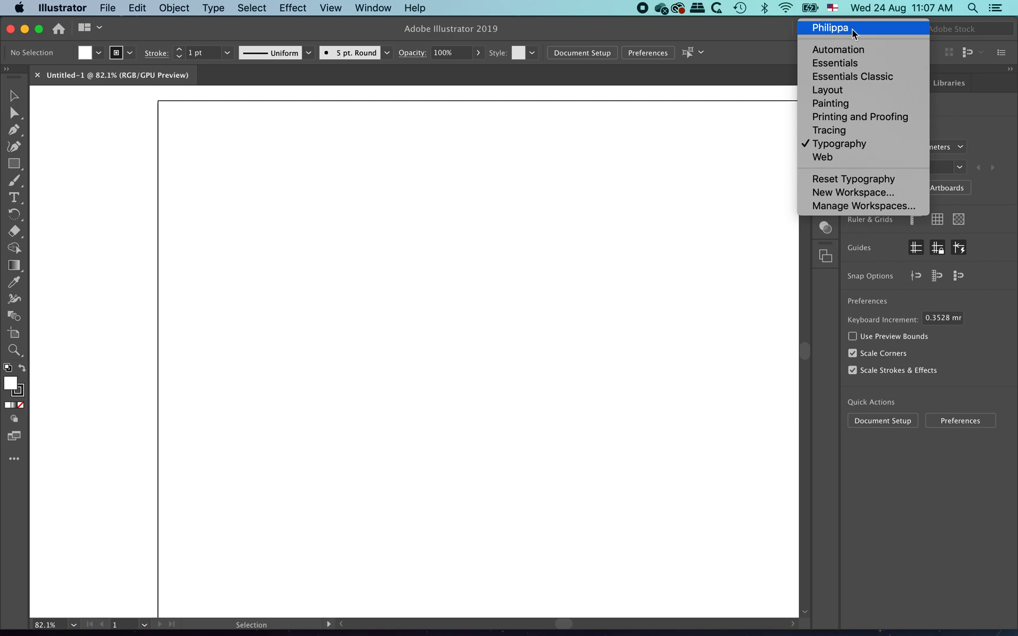
{"action": "left_click", "coordinate": [848, 28]}
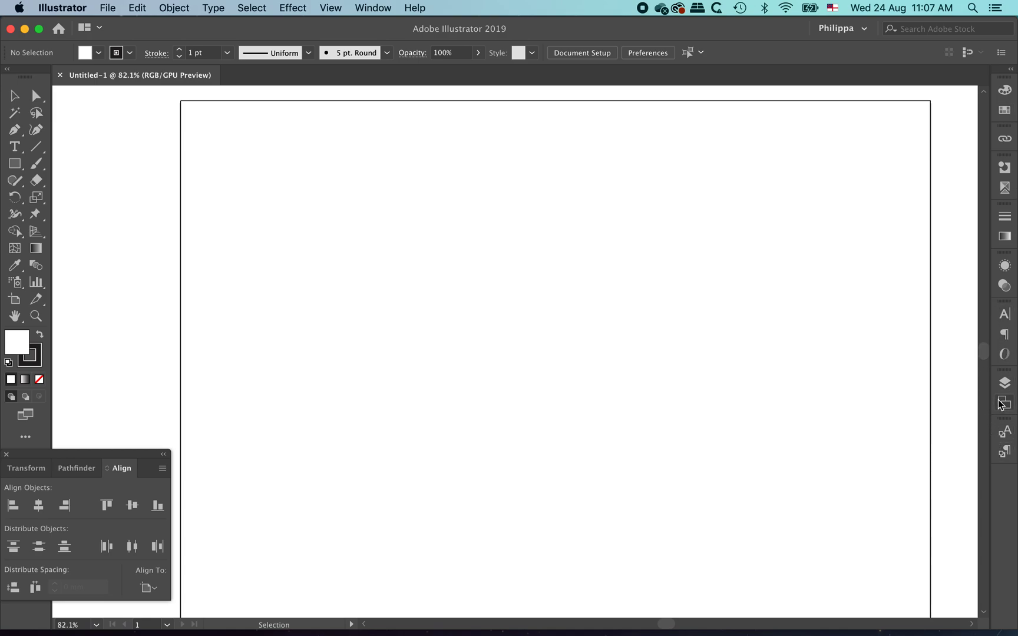
- View the Layers and Transparency panels briefly, collapsing each one again
{"action": "left_click", "coordinate": [1004, 383]}
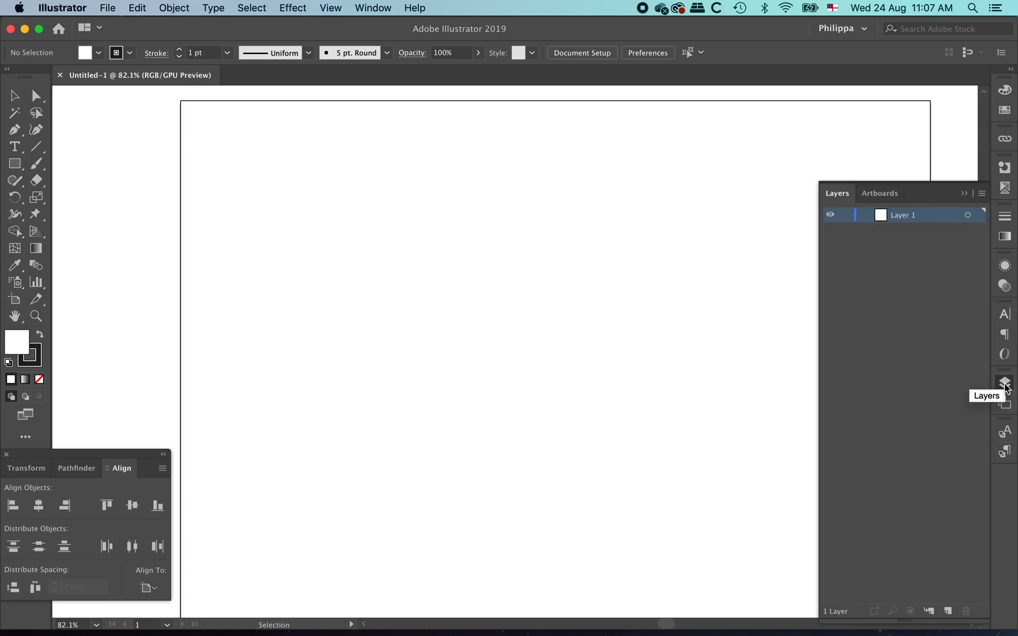
{"action": "left_click", "coordinate": [1004, 384]}
{"action": "left_click", "coordinate": [1003, 286]}
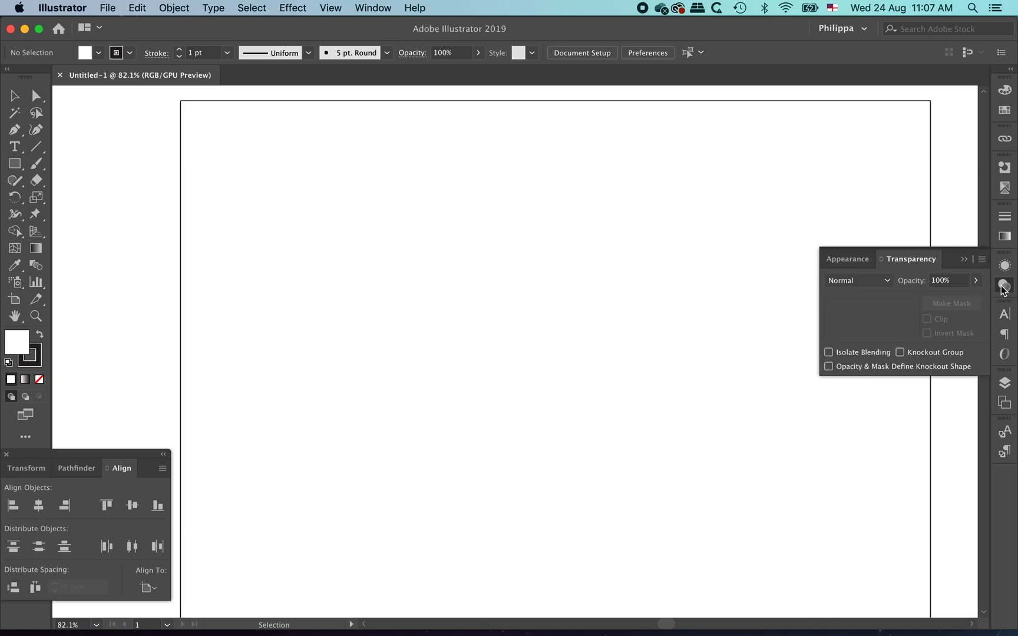
{"action": "left_click", "coordinate": [1004, 288]}
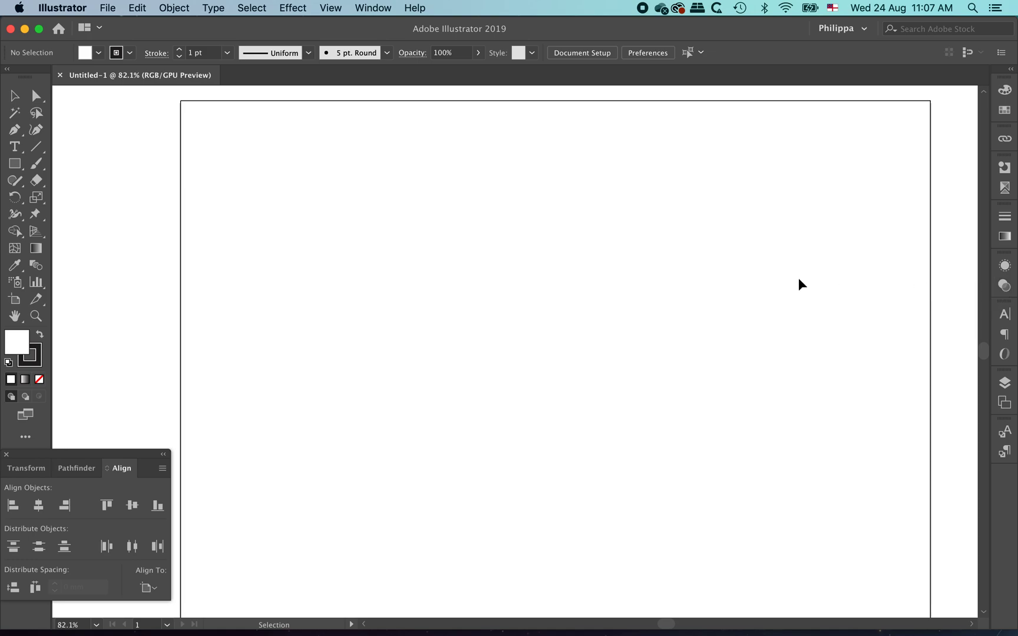
- Look through the Transform, Pathfinder and Align panels in the floating group, returning the group to its original place on Align
{"action": "left_click_drag", "start_coordinate": [125, 455], "coordinate": [205, 390]}
{"action": "left_click", "coordinate": [103, 407]}
{"action": "left_click", "coordinate": [150, 406]}
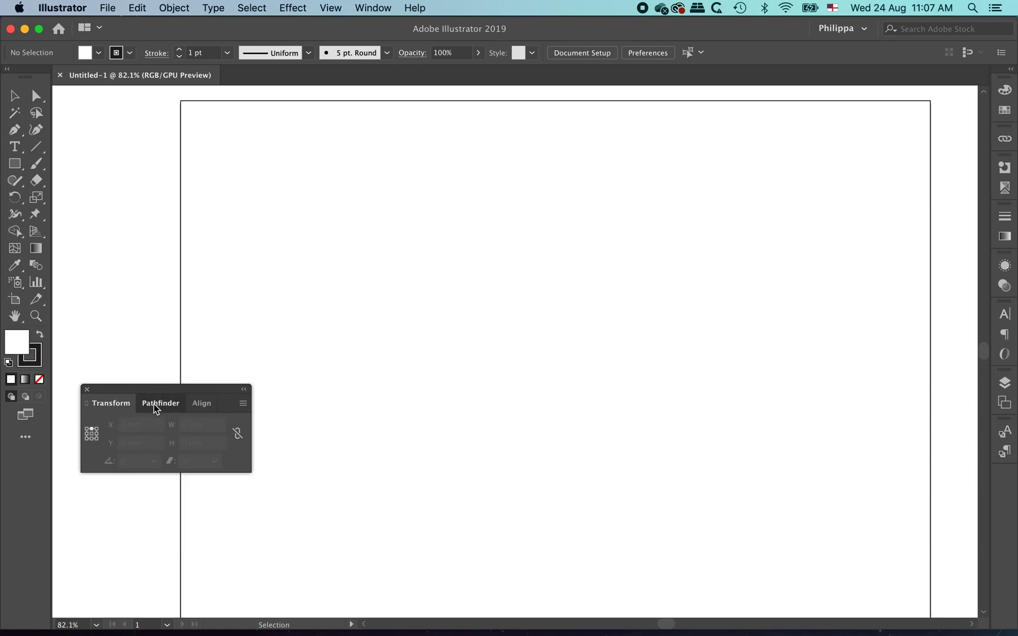
{"action": "left_click", "coordinate": [203, 405]}
{"action": "left_click_drag", "start_coordinate": [211, 392], "coordinate": [135, 458]}
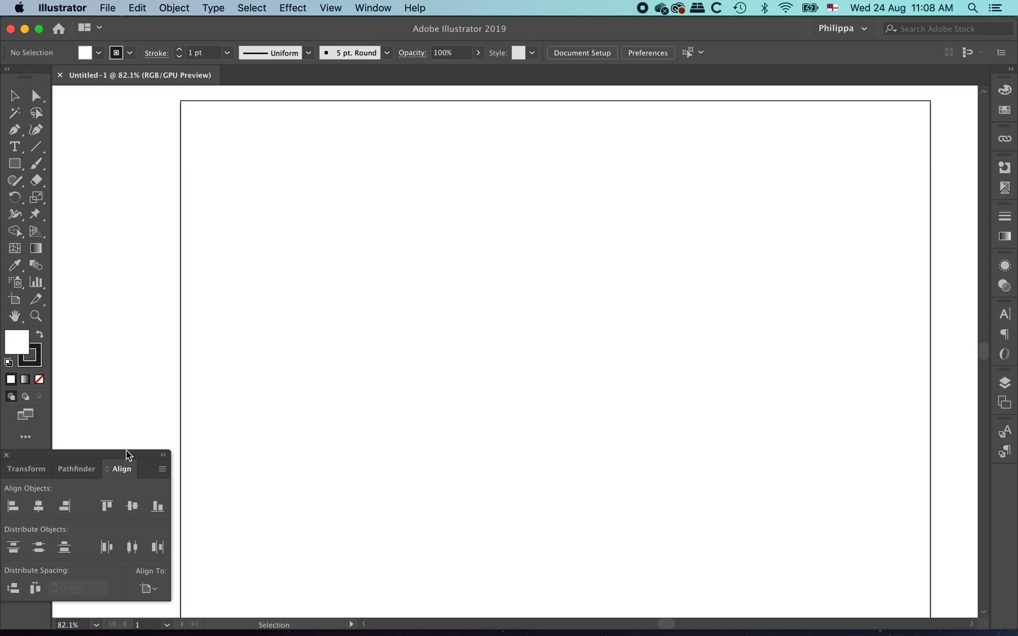
- Add the point text "bicycle" in the upper-left part of the artboard and deselect it
{"action": "left_click", "coordinate": [14, 148]}
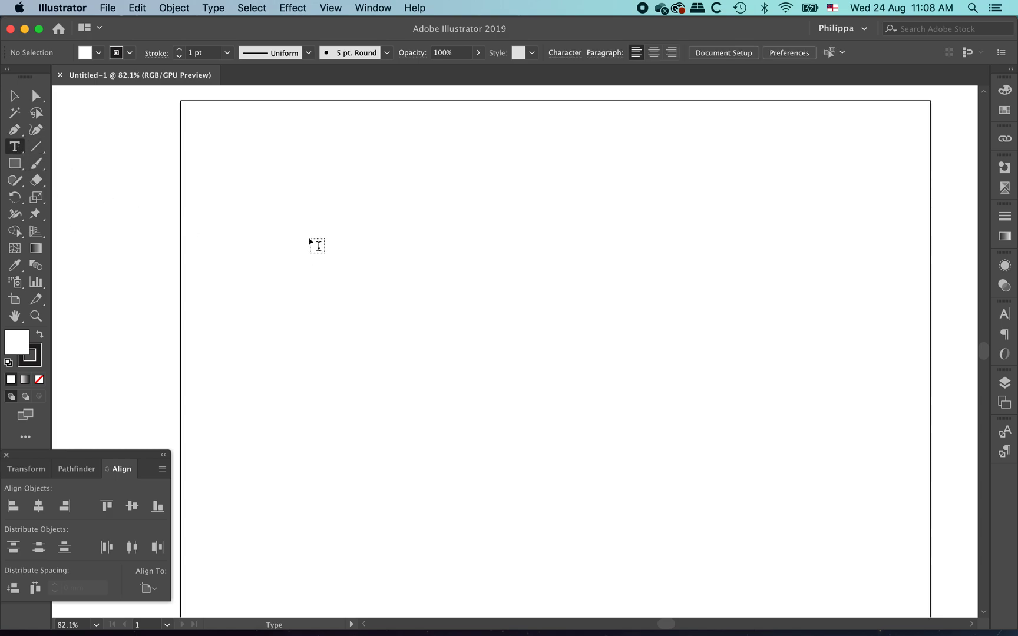
{"action": "left_click", "coordinate": [370, 245]}
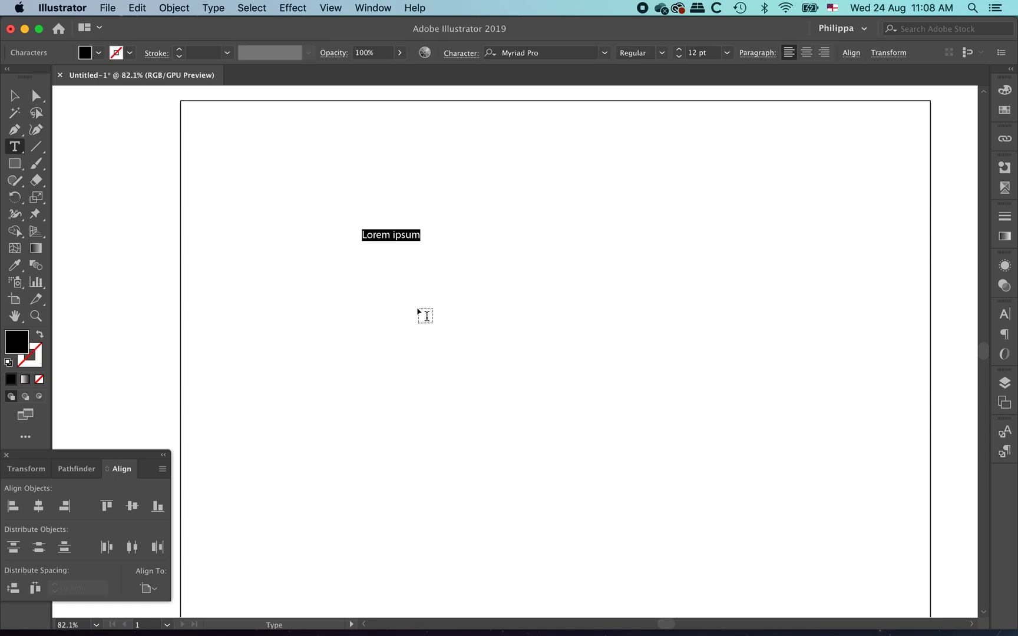
{"action": "type", "text": "bicycle"}
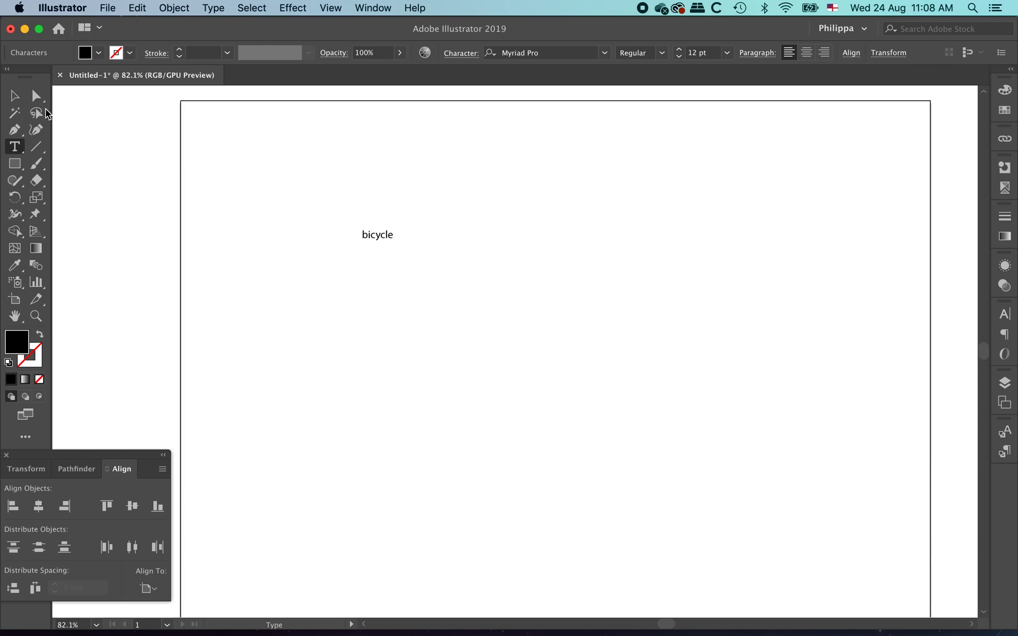
{"action": "left_click", "coordinate": [16, 101]}
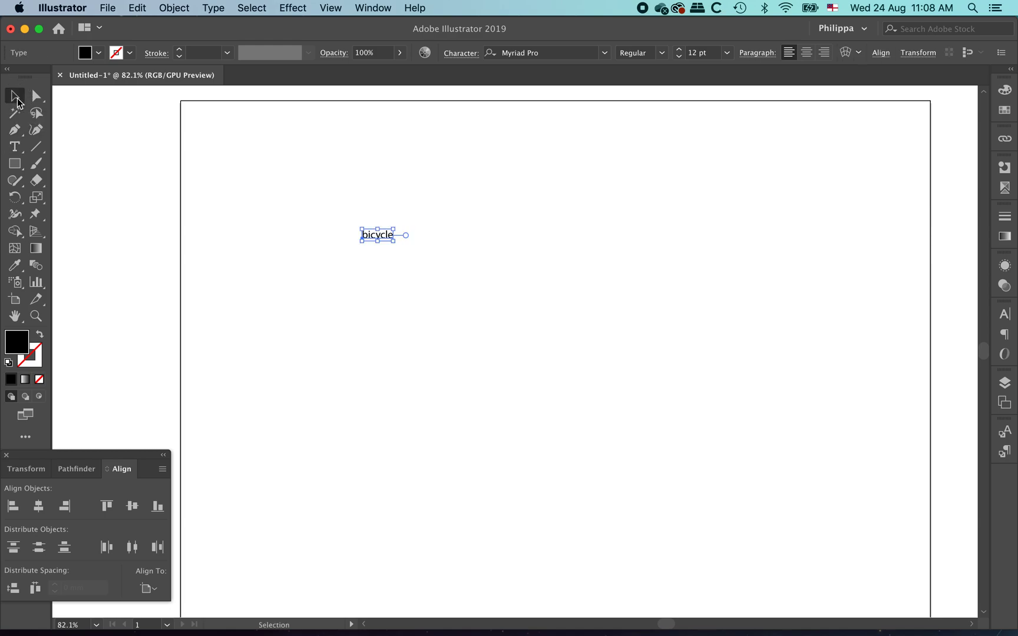
{"action": "left_click", "coordinate": [408, 204]}
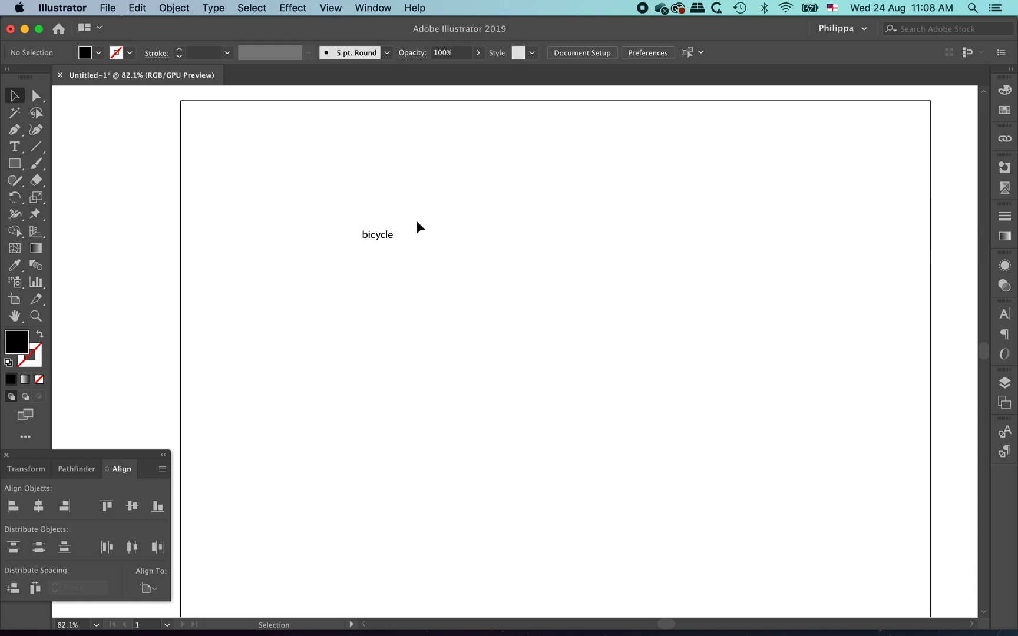
- Examine the contents of Layer 1 in the layer list, leaving the layer and the list collapsed
{"action": "left_click", "coordinate": [999, 375]}
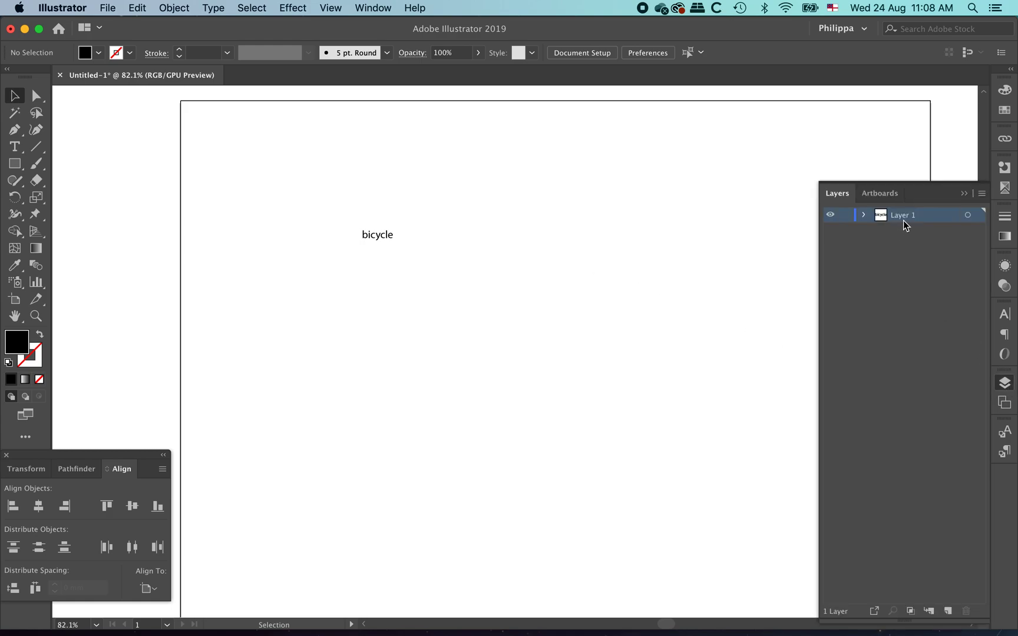
{"action": "left_click", "coordinate": [864, 215]}
{"action": "left_click", "coordinate": [865, 216]}
{"action": "left_click", "coordinate": [864, 215]}
{"action": "left_click", "coordinate": [864, 215]}
{"action": "left_click", "coordinate": [963, 194]}
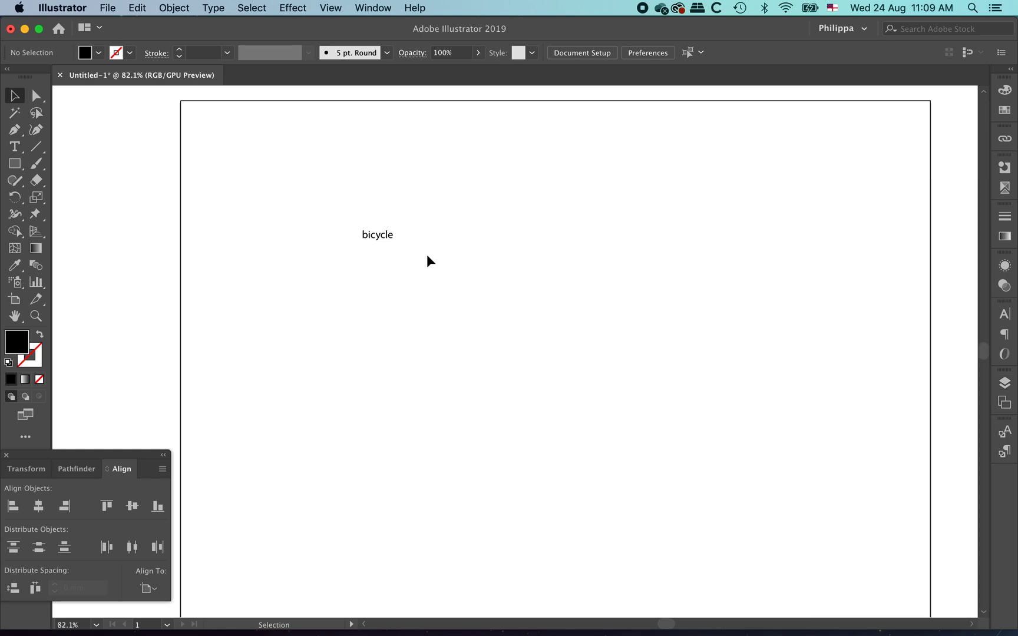
- Select the "bicycle" text and examine it at magnifications up to 800%, returning to 400%
{"action": "left_click", "coordinate": [382, 241]}
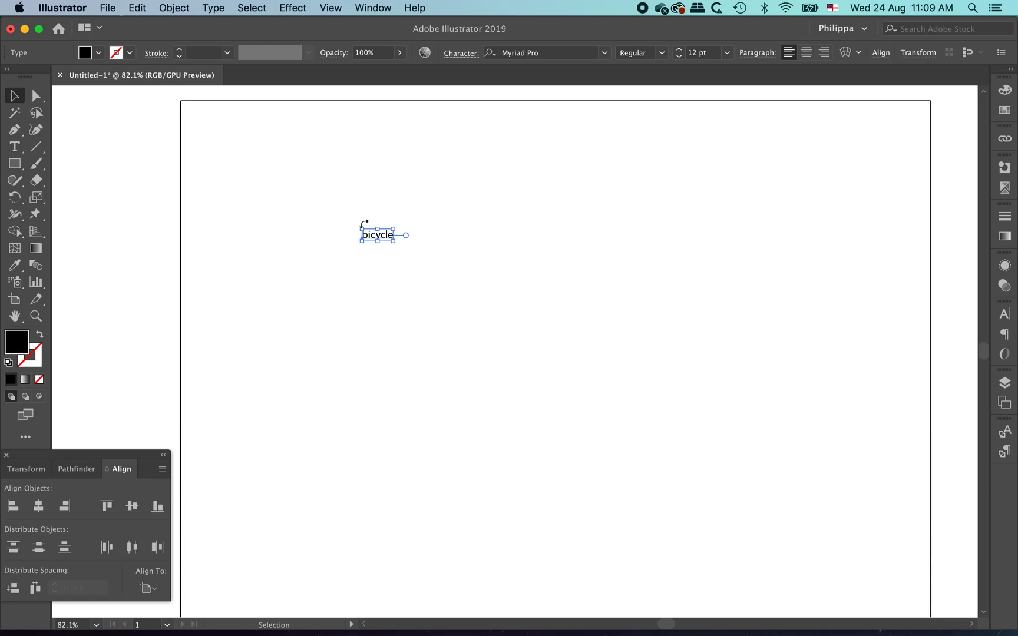
{"action": "key", "text": "z"}
{"action": "left_click", "coordinate": [388, 252]}
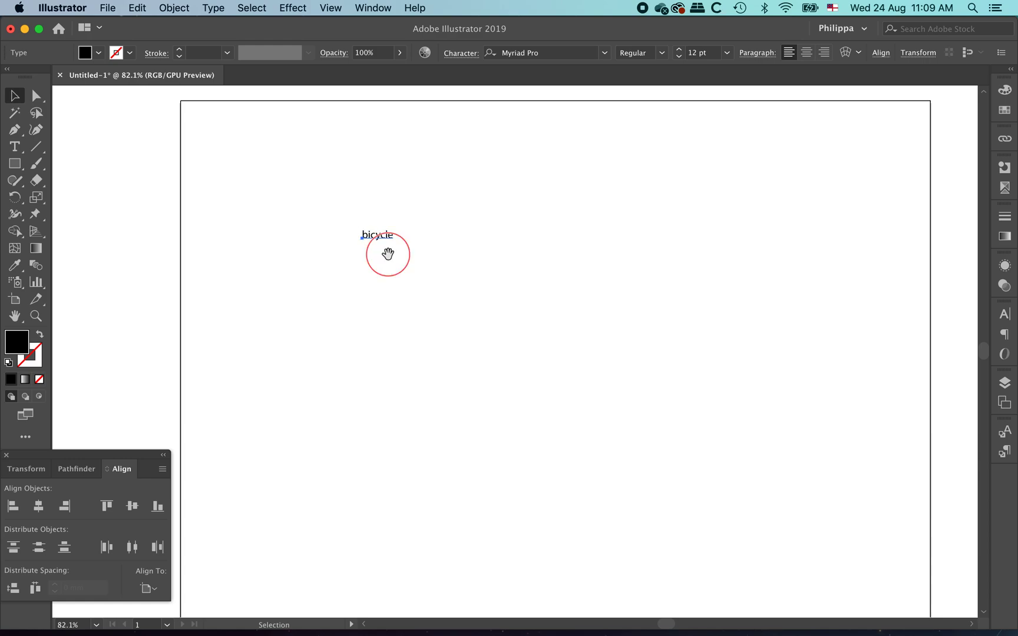
{"action": "left_click", "coordinate": [553, 363]}
{"action": "left_click", "coordinate": [479, 343]}
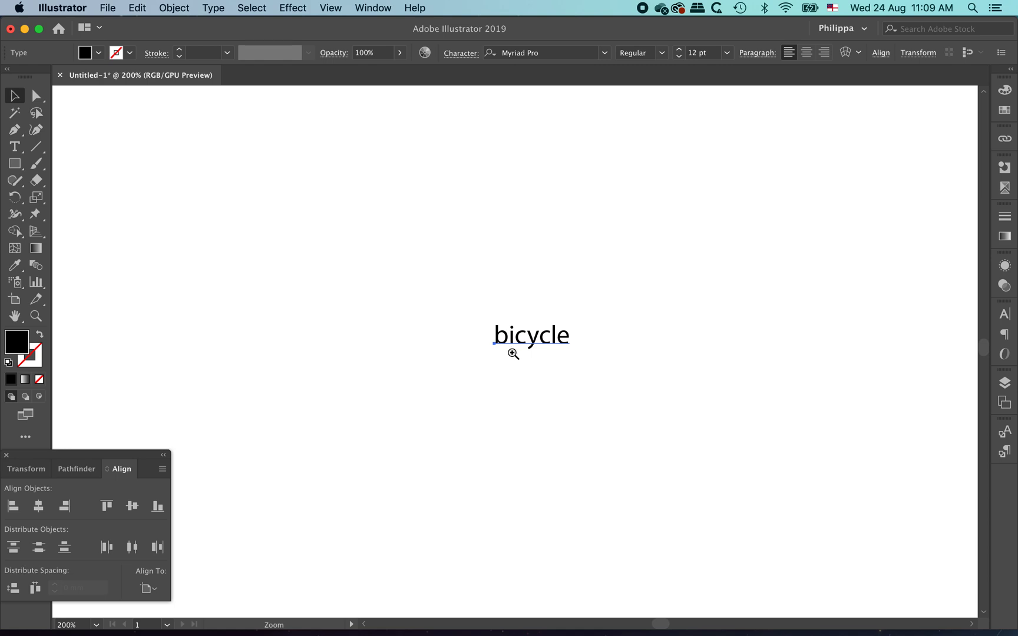
{"action": "left_click", "coordinate": [527, 355]}
{"action": "key", "text": "v"}
{"action": "key", "text": "space"}
{"action": "left_click_drag", "start_coordinate": [597, 354], "coordinate": [486, 320]}
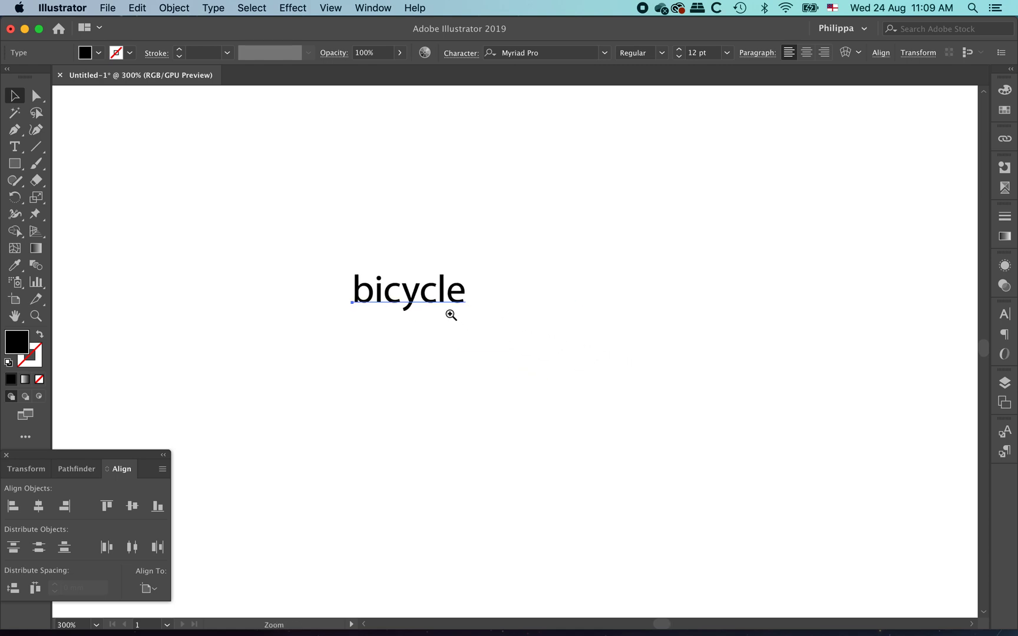
{"action": "left_click", "coordinate": [451, 315], "text": "super"}
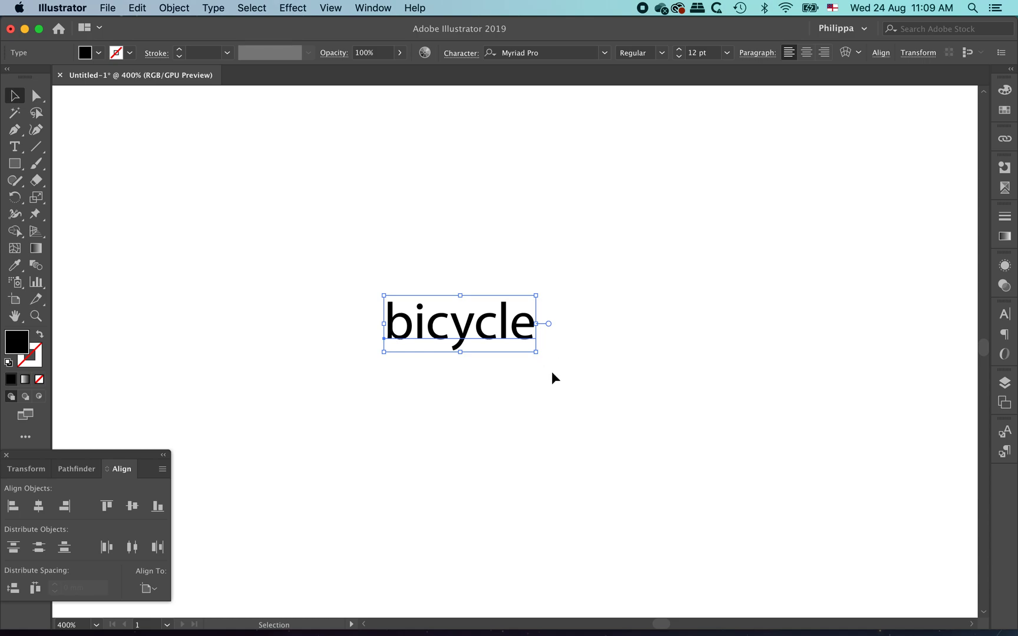
{"action": "left_click", "coordinate": [511, 374], "text": "super"}
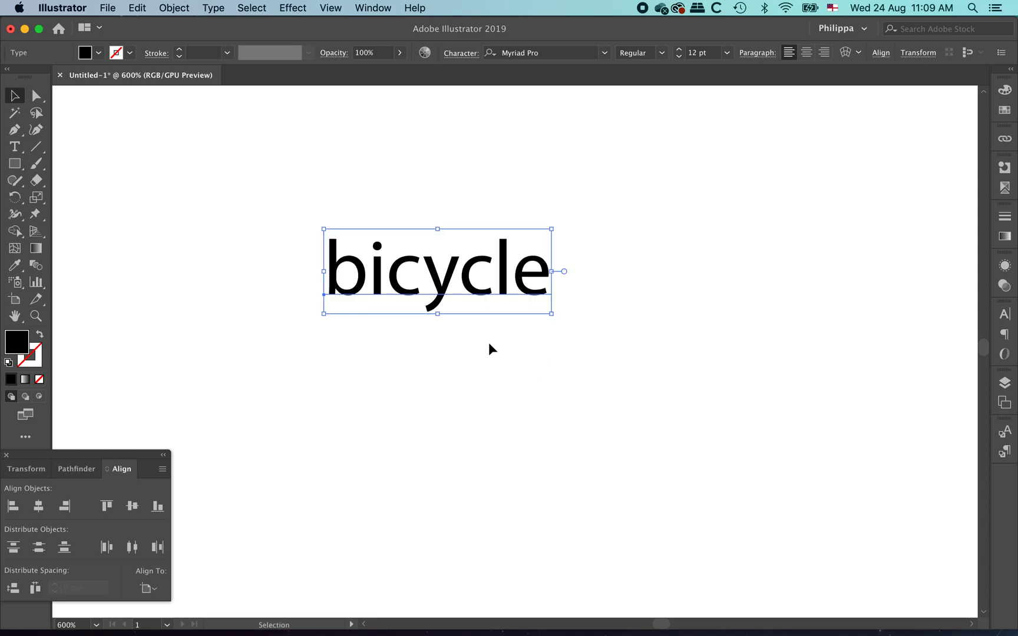
{"action": "scroll", "coordinate": [499, 334], "scroll_direction": "up", "scroll_amount": 4}
{"action": "scroll", "coordinate": [498, 334], "scroll_direction": "down", "scroll_amount": 3}
{"action": "scroll", "coordinate": [490, 343], "scroll_direction": "up", "scroll_amount": 2}
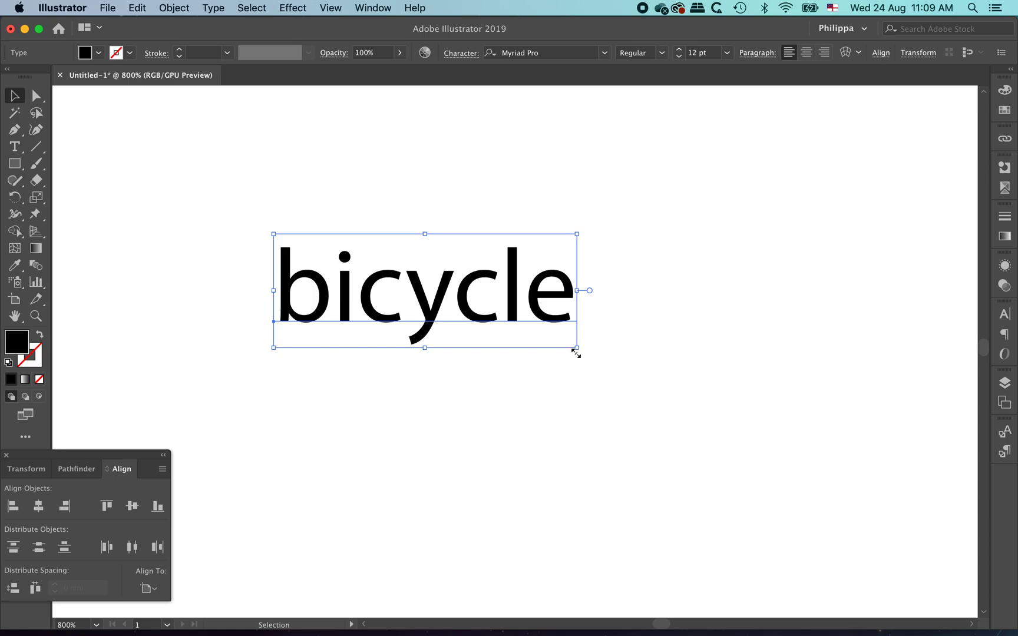
{"action": "left_click", "coordinate": [555, 376], "text": "alt+super"}
{"action": "left_click", "coordinate": [545, 366], "text": "alt+super"}
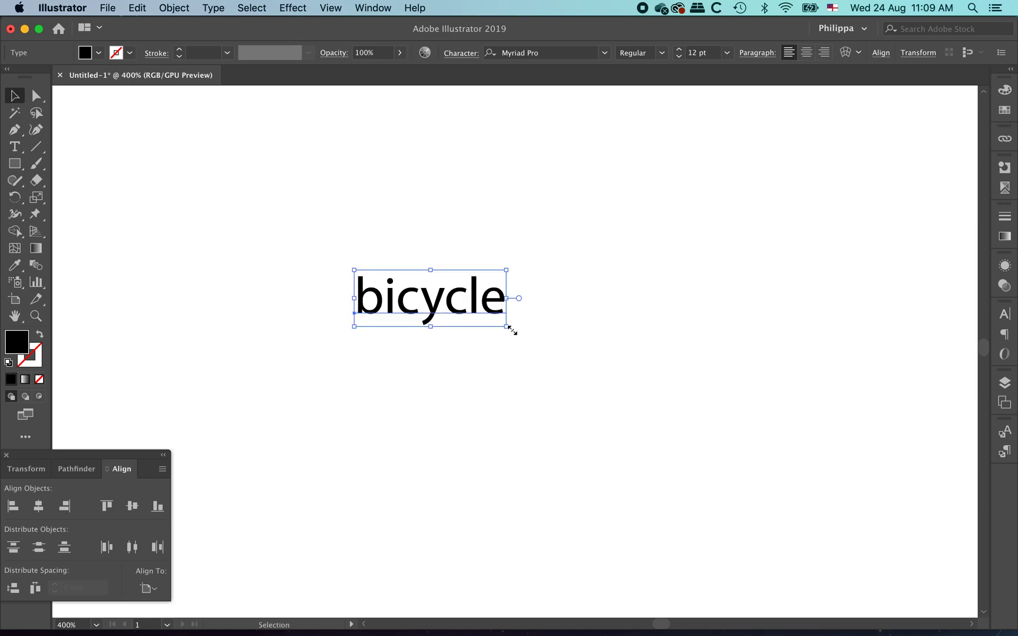
- Scale the "bicycle" text up to about 193 pt and position it around the centre of the artboard
{"action": "left_click_drag", "start_coordinate": [506, 327], "coordinate": [888, 515]}
{"action": "key", "text": "super+alt+space"}
{"action": "left_click", "coordinate": [585, 357]}
{"action": "left_click", "coordinate": [567, 333]}
{"action": "left_click", "coordinate": [540, 344]}
{"action": "left_click", "coordinate": [538, 348]}
{"action": "left_click", "coordinate": [543, 405]}
{"action": "left_click", "coordinate": [535, 383]}
{"action": "left_click", "coordinate": [456, 287]}
{"action": "left_click_drag", "start_coordinate": [456, 287], "coordinate": [693, 443]}
{"action": "left_click_drag", "start_coordinate": [602, 352], "coordinate": [579, 353]}
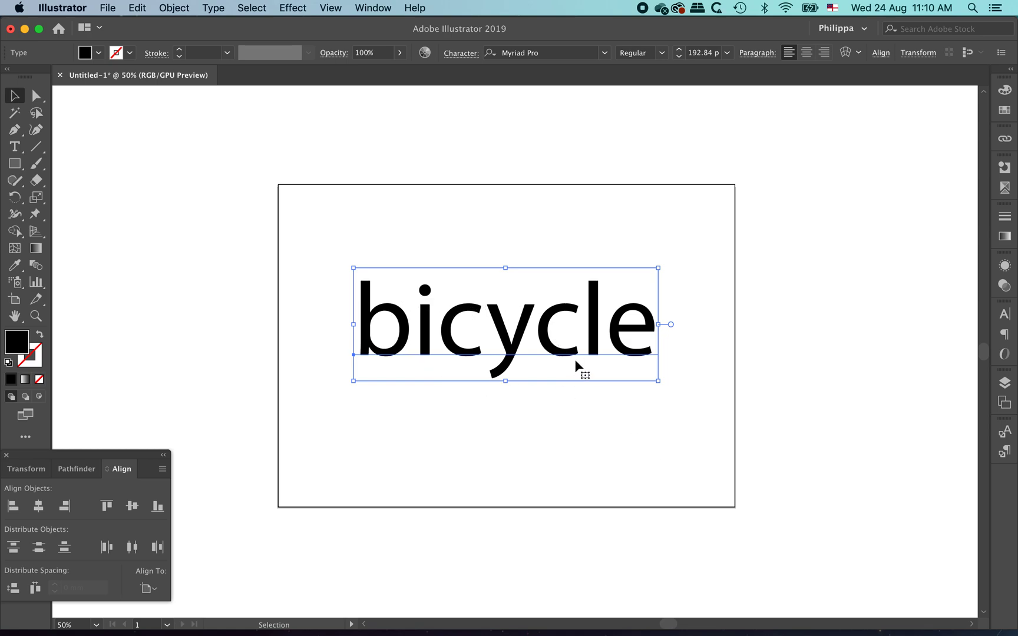
- Set the font of the selected "bicycle" text to Bauhaus 93
{"action": "key", "text": "space"}
{"action": "left_click_drag", "start_coordinate": [597, 325], "coordinate": [432, 288]}
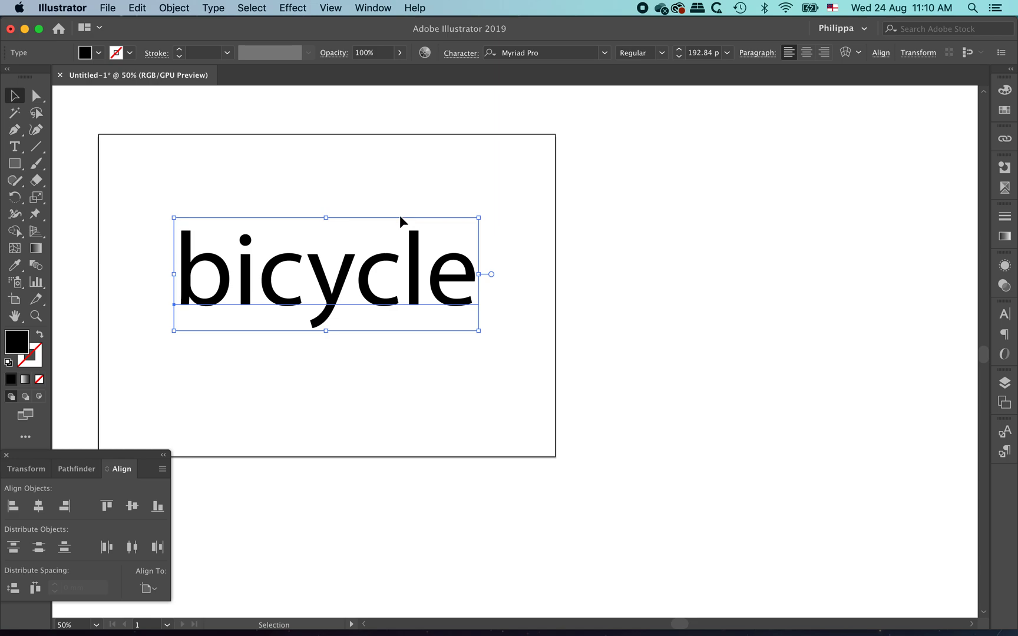
{"action": "left_click", "coordinate": [605, 54]}
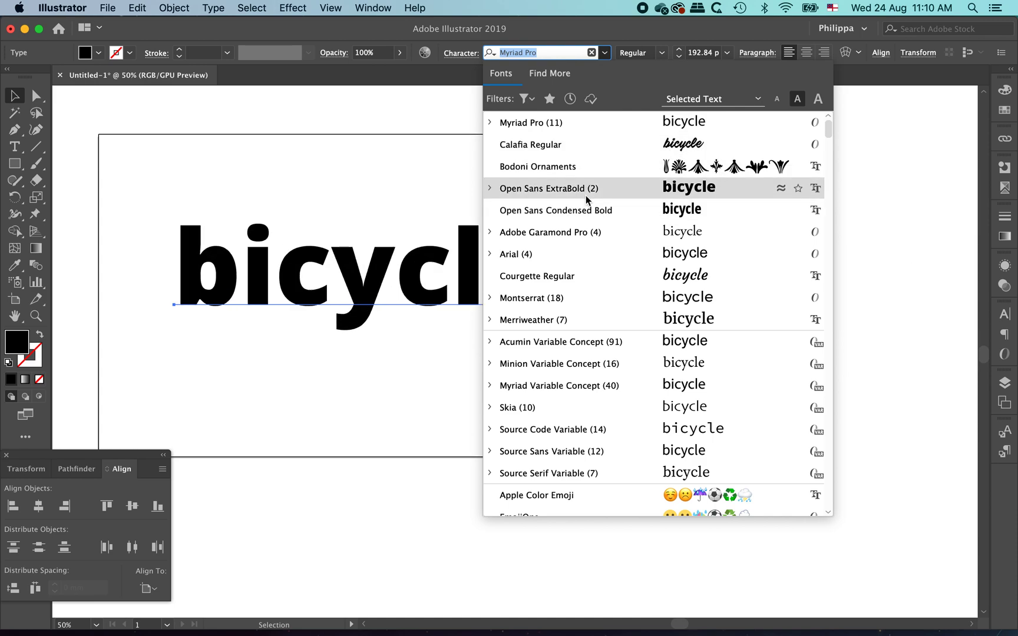
{"action": "scroll", "coordinate": [598, 326], "scroll_direction": "down", "scroll_amount": 5}
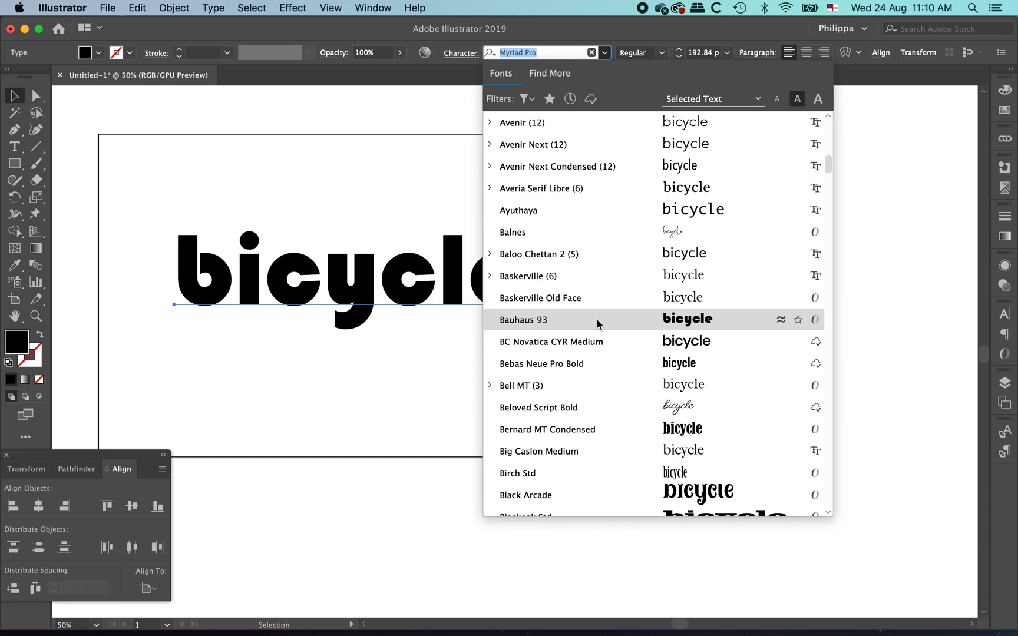
{"action": "left_click", "coordinate": [528, 325]}
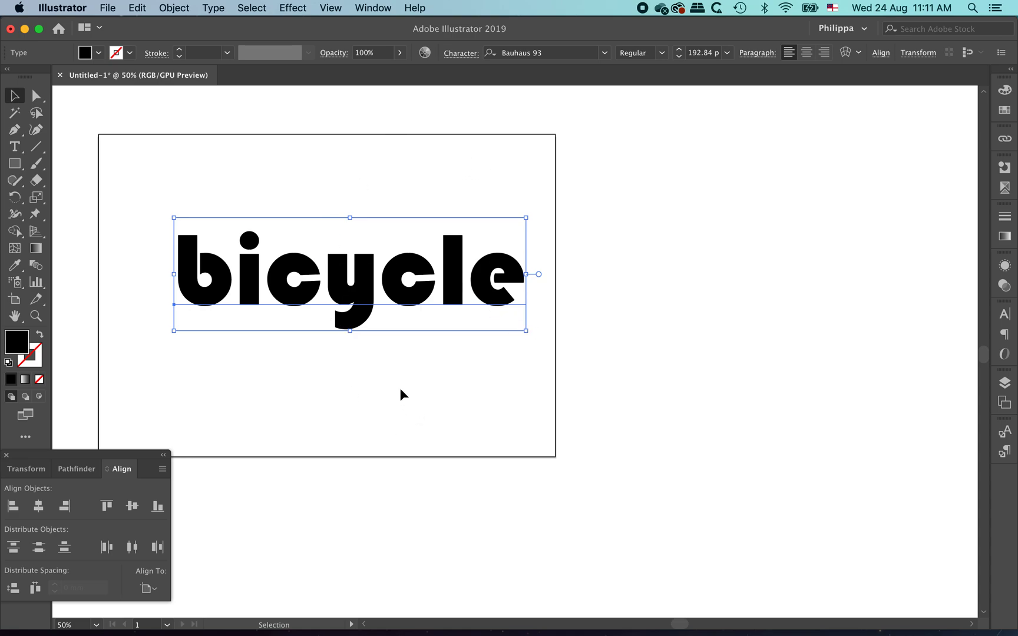
- Place a copy of the "bicycle" text outside the artboard, up and to the left, and reselect the original
{"action": "left_click_drag", "start_coordinate": [370, 309], "coordinate": [579, 419]}
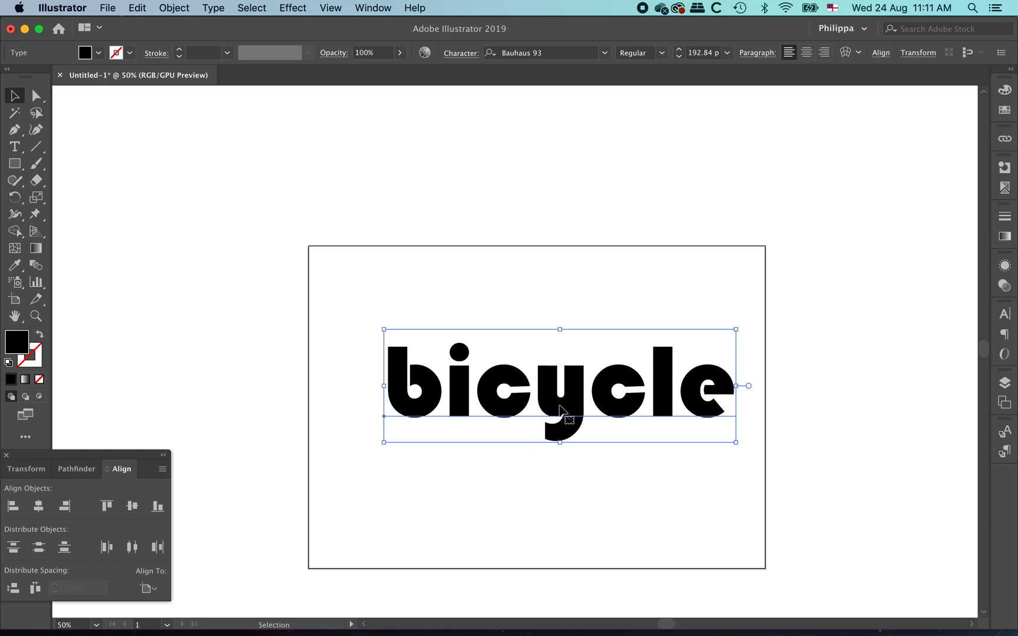
{"action": "left_click_drag", "start_coordinate": [575, 413], "coordinate": [324, 191]}
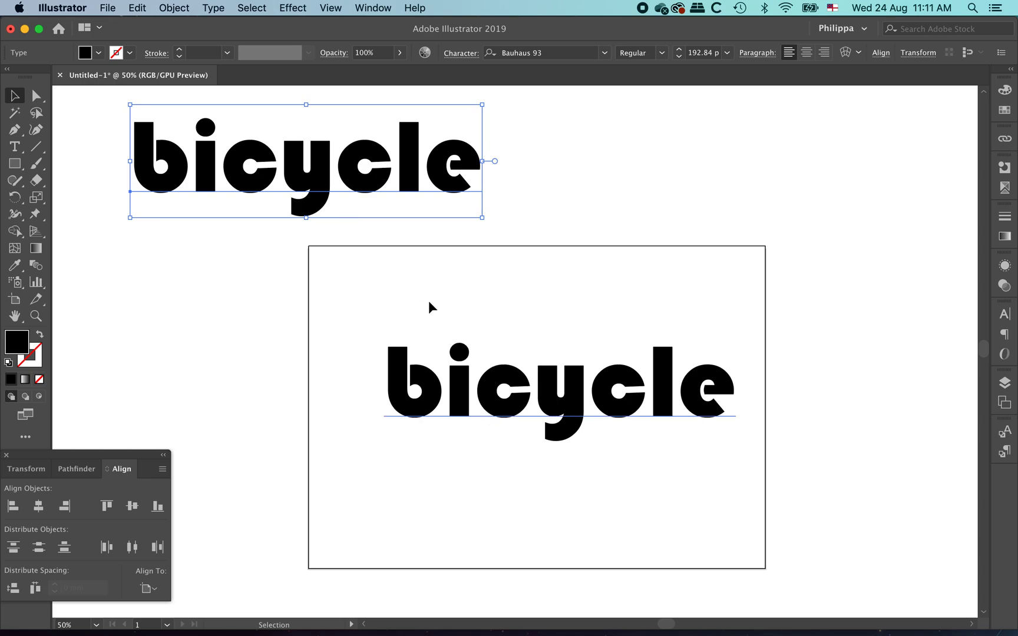
{"action": "left_click", "coordinate": [568, 402]}
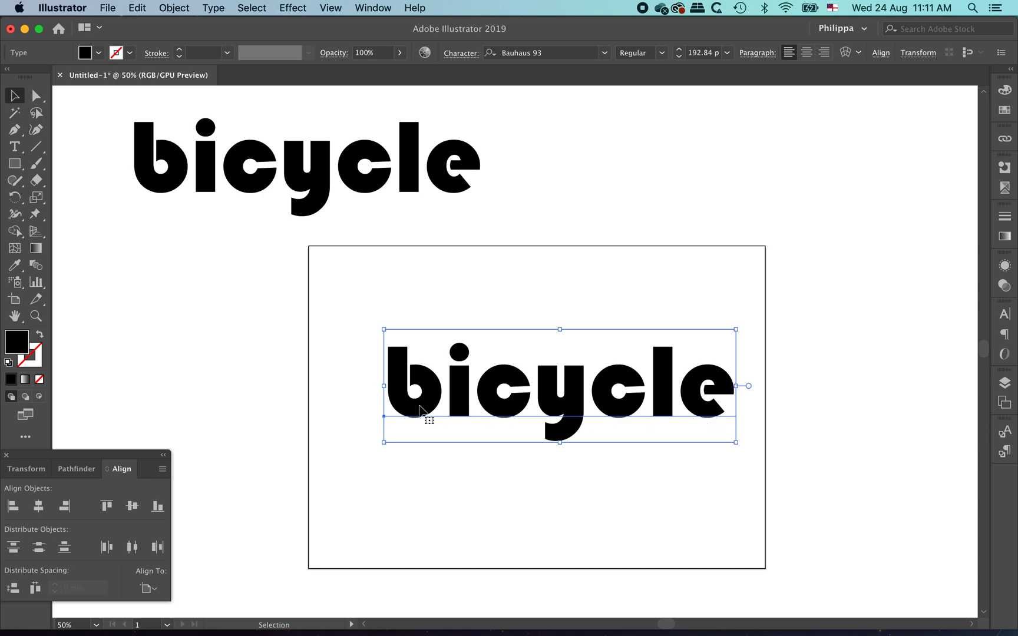
- Replace the first two letters of the artboard text with "BI" and insert "cc" right after them
{"action": "left_click", "coordinate": [15, 146]}
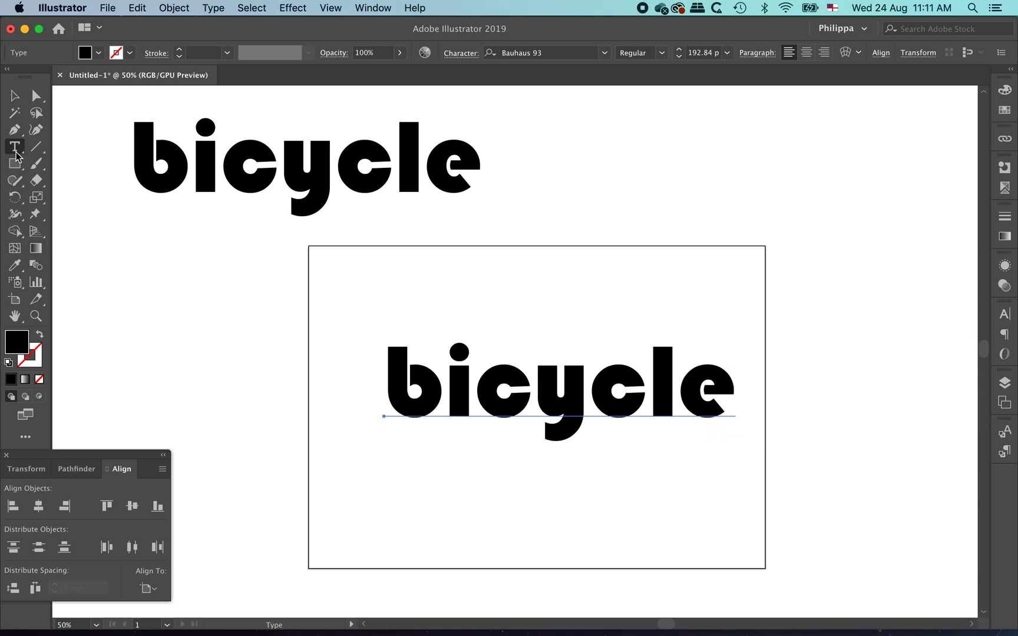
{"action": "left_click_drag", "start_coordinate": [447, 388], "coordinate": [405, 374]}
{"action": "type", "text": "l"}
{"action": "type", "text": "B"}
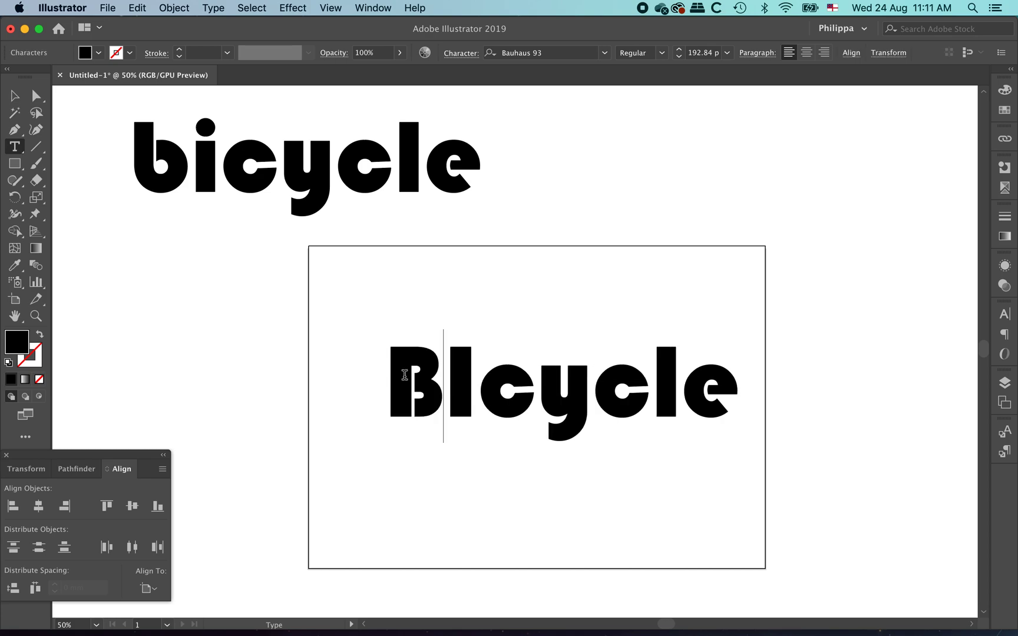
{"action": "left_click", "coordinate": [479, 386]}
{"action": "type", "text": "cc"}
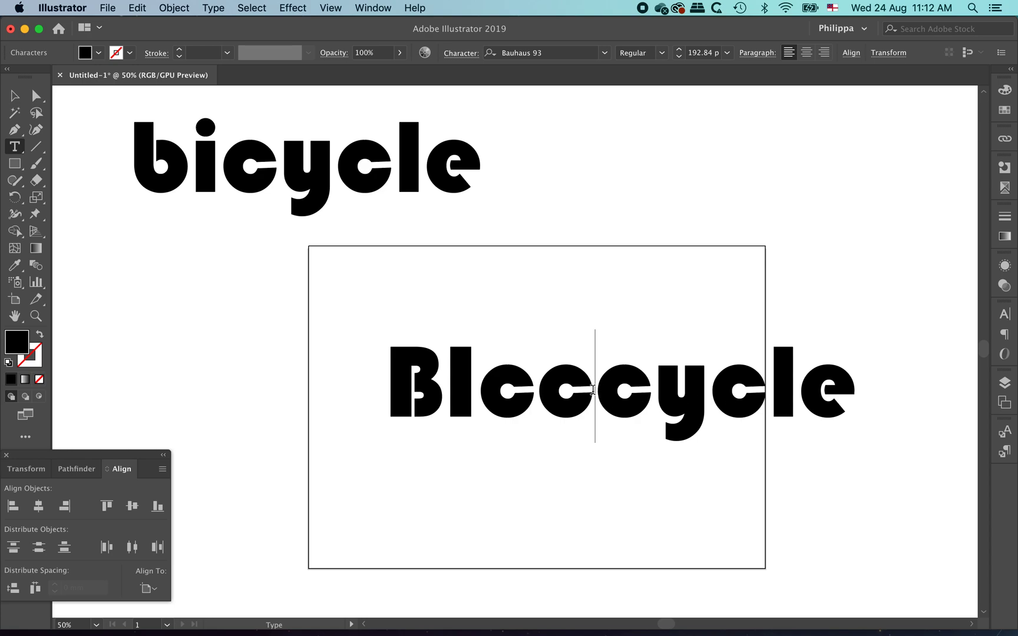
- Set the middle one of the three adjacent c letters in the artboard text to Bodoni Ornaments and deselect
{"action": "left_click_drag", "start_coordinate": [591, 388], "coordinate": [536, 389]}
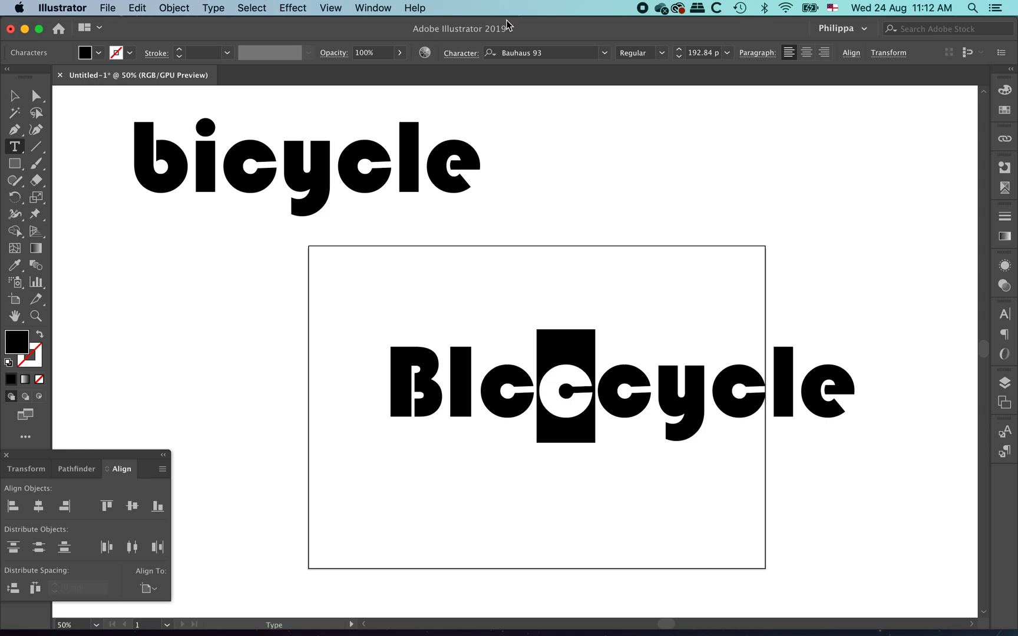
{"action": "left_click", "coordinate": [604, 52]}
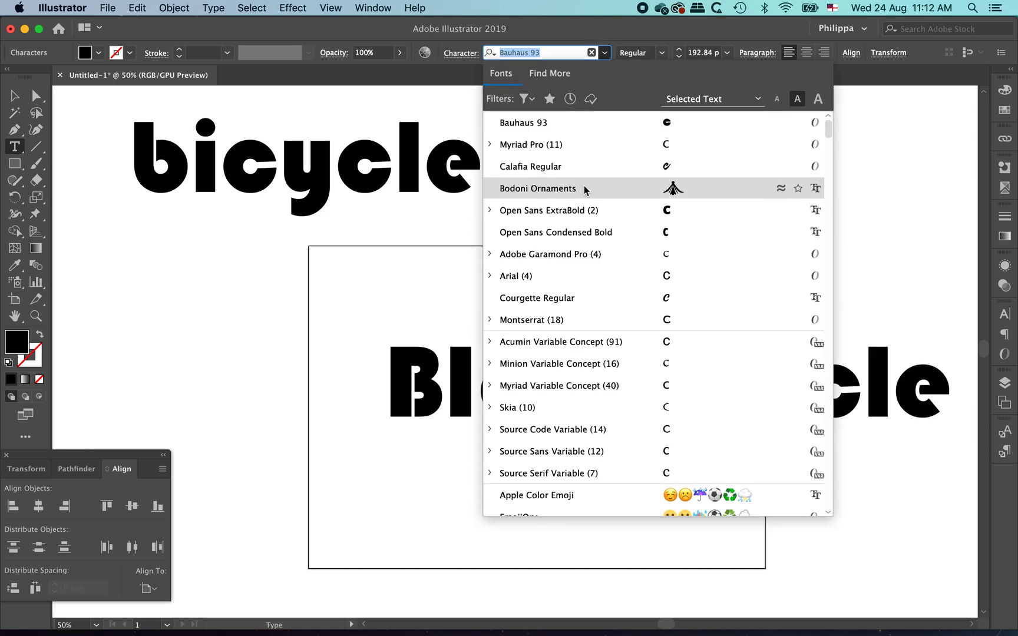
{"action": "left_click", "coordinate": [584, 160]}
{"action": "left_click", "coordinate": [693, 398]}
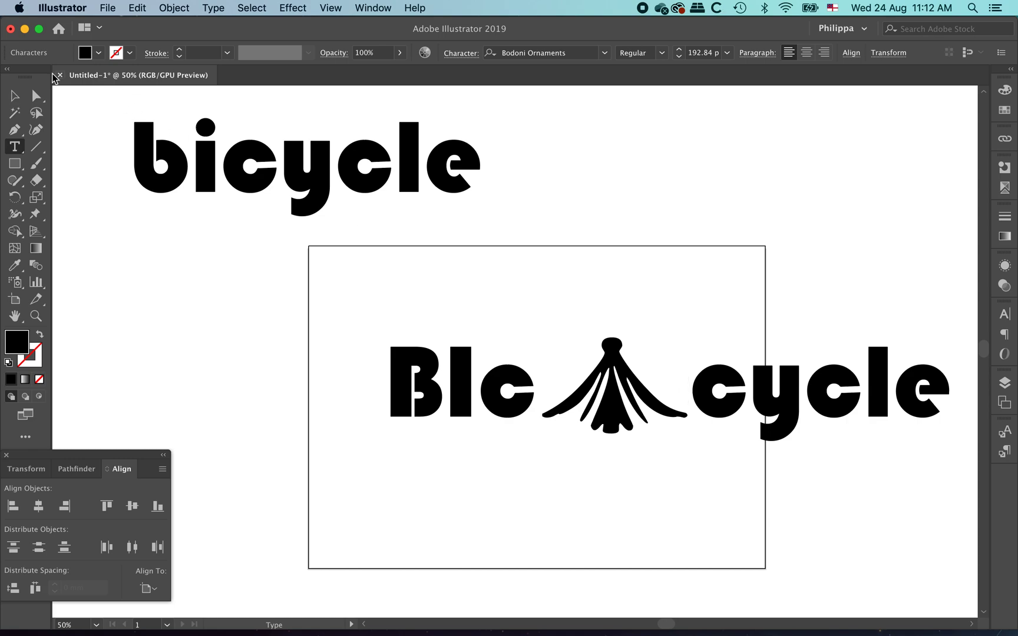
{"action": "left_click", "coordinate": [15, 96]}
{"action": "left_click", "coordinate": [271, 302]}
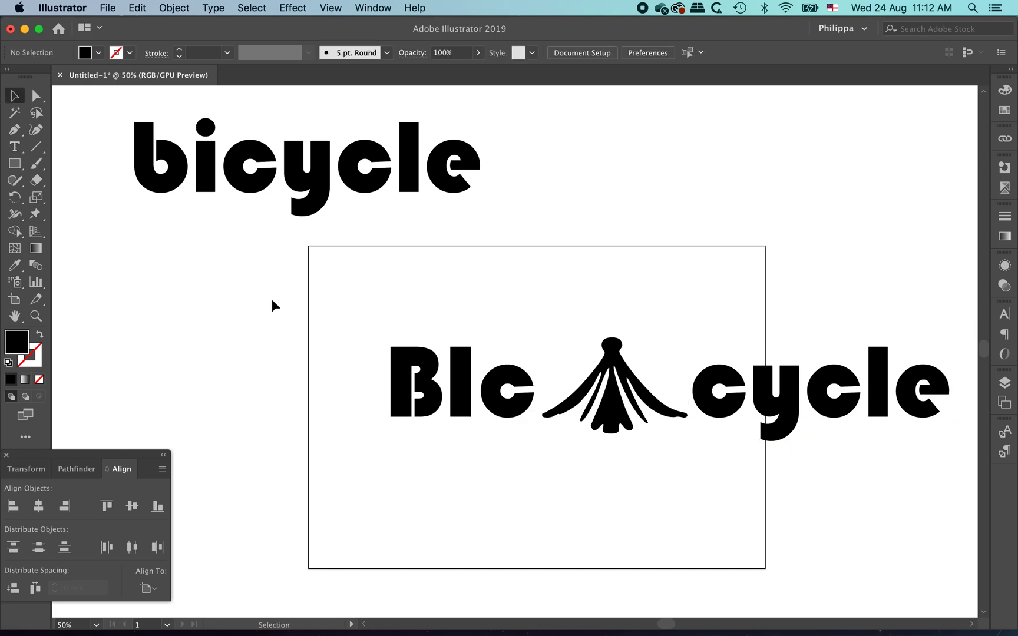
- Undo the letter and font changes made to the artboard text
{"action": "key", "text": "super+z"}
{"action": "key", "text": "super+z"}
{"action": "key", "text": "super+z"}
{"action": "key", "text": "super+z"}
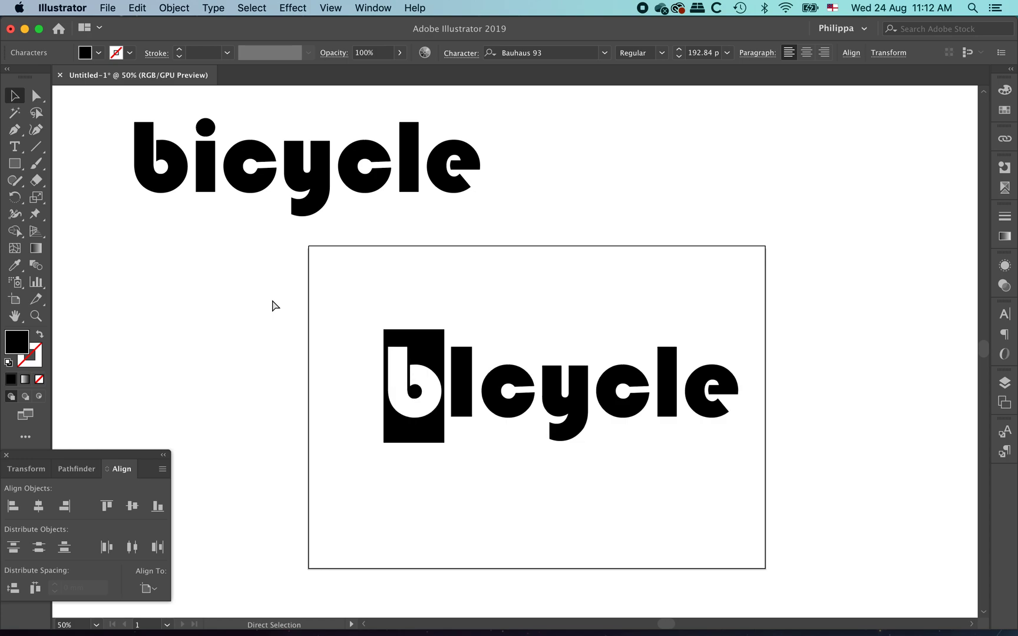
{"action": "left_click", "coordinate": [617, 310]}
- Convert the "bicycle" text on the artboard to outlines
{"action": "left_click", "coordinate": [573, 385]}
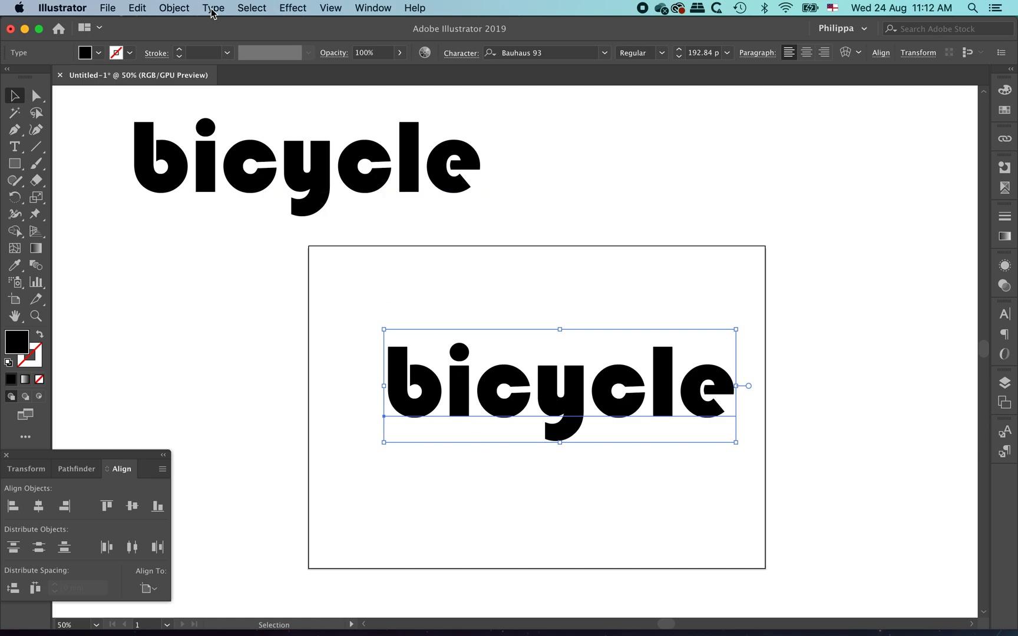
{"action": "left_click", "coordinate": [212, 9]}
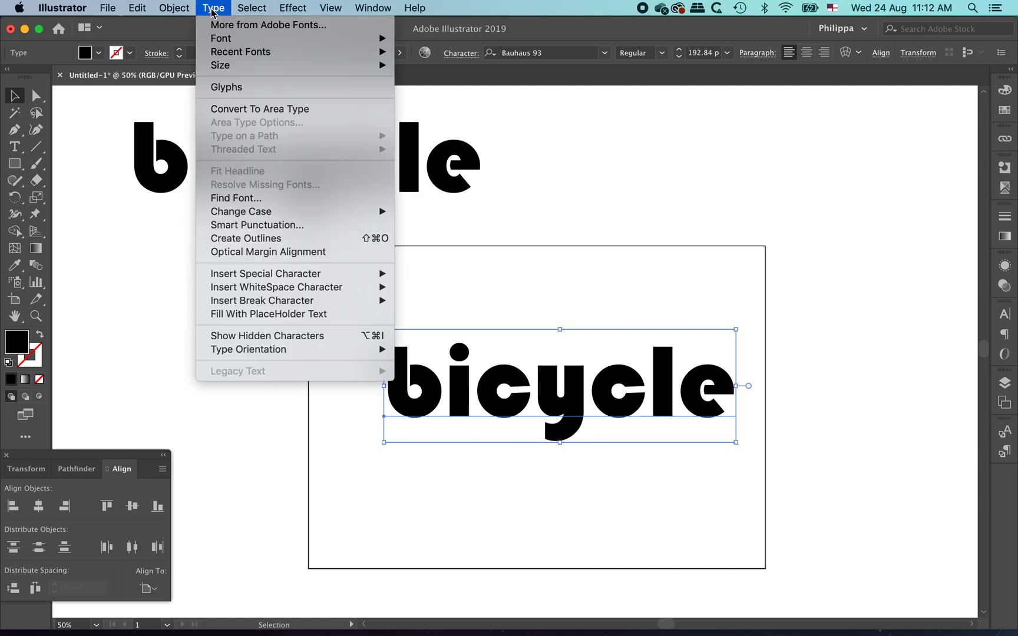
{"action": "left_click", "coordinate": [270, 239]}
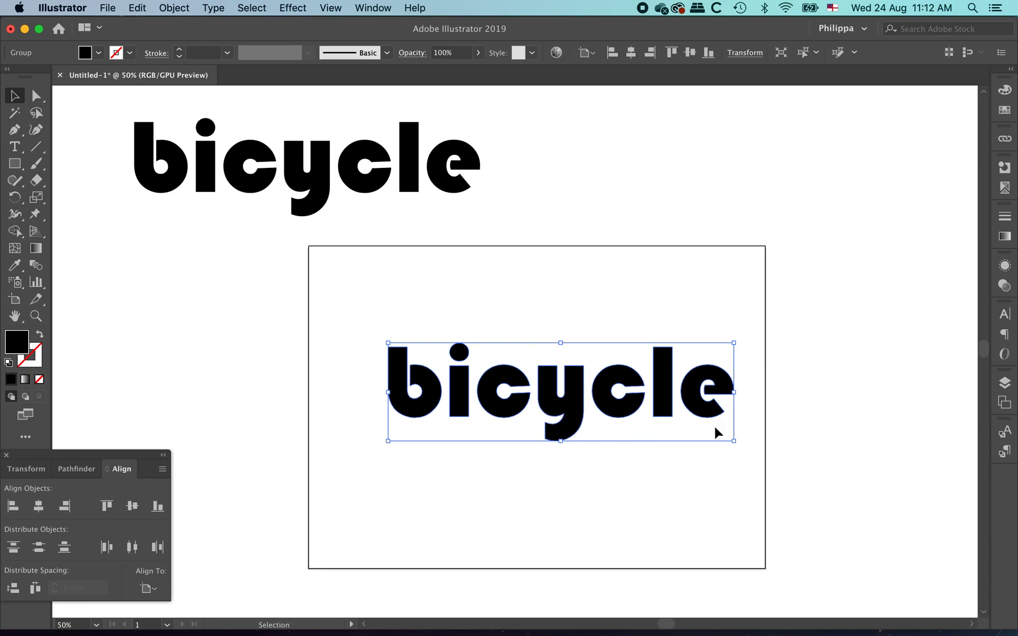
- Examine the anchor points of the outlined letters, looking closely at the inner curve of the b, and check text editing with the Type tool
{"action": "key", "text": "super+space"}
{"action": "left_click_drag", "start_coordinate": [367, 310], "coordinate": [572, 508]}
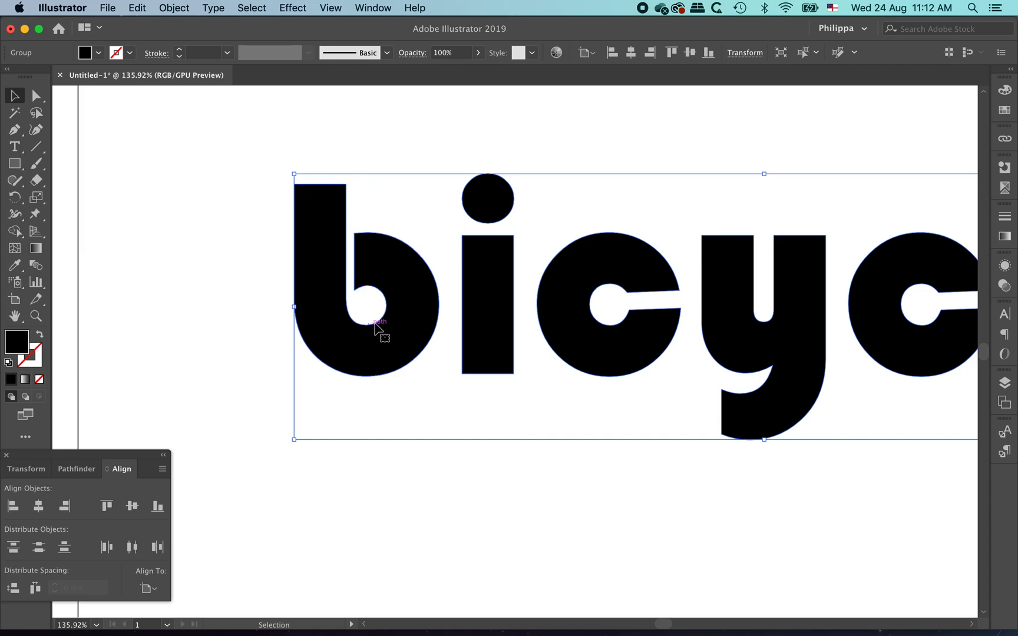
{"action": "key", "text": "super+space"}
{"action": "left_click_drag", "start_coordinate": [350, 266], "coordinate": [398, 336]}
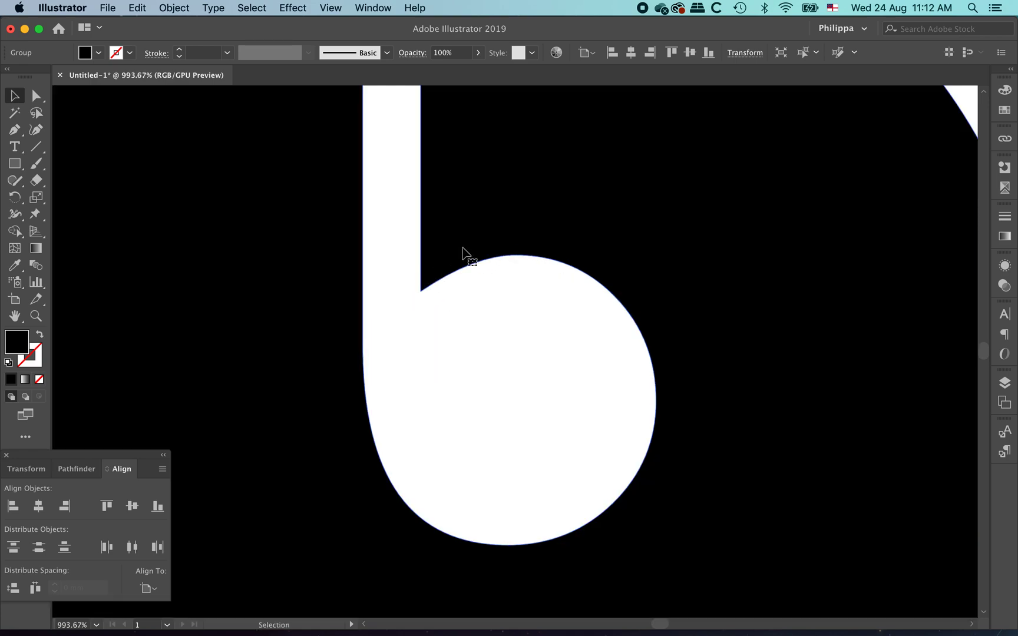
{"action": "key", "text": "super+alt+space"}
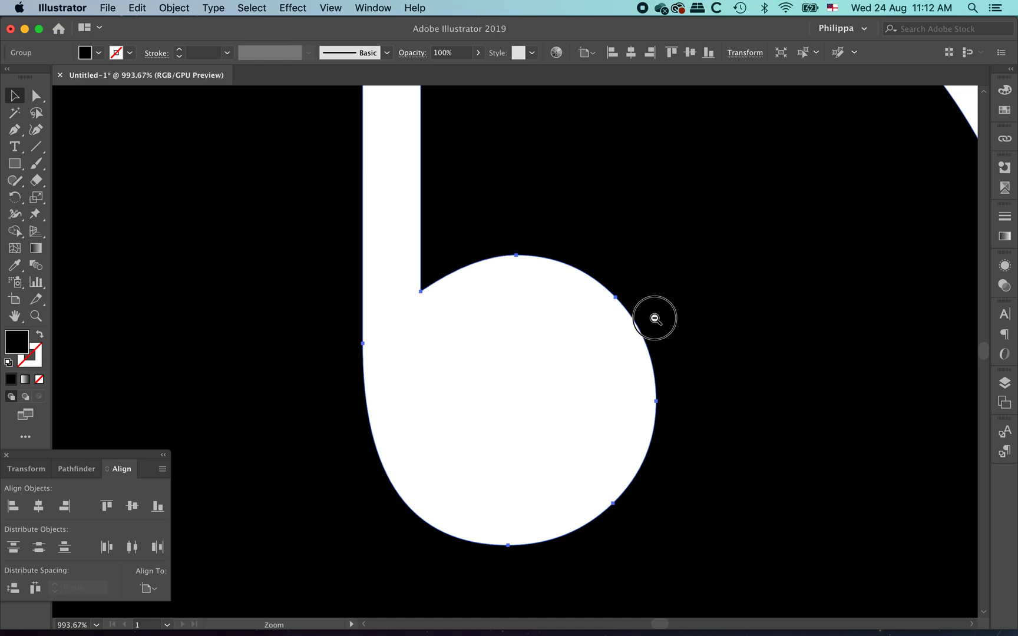
{"action": "left_click", "coordinate": [638, 354]}
{"action": "left_click", "coordinate": [636, 355], "text": "alt+super"}
{"action": "left_click", "coordinate": [611, 360], "text": "alt+super"}
{"action": "left_click", "coordinate": [596, 360], "text": "alt+super"}
{"action": "left_click", "coordinate": [596, 360], "text": "alt+super"}
{"action": "left_click", "coordinate": [596, 361], "text": "alt+super"}
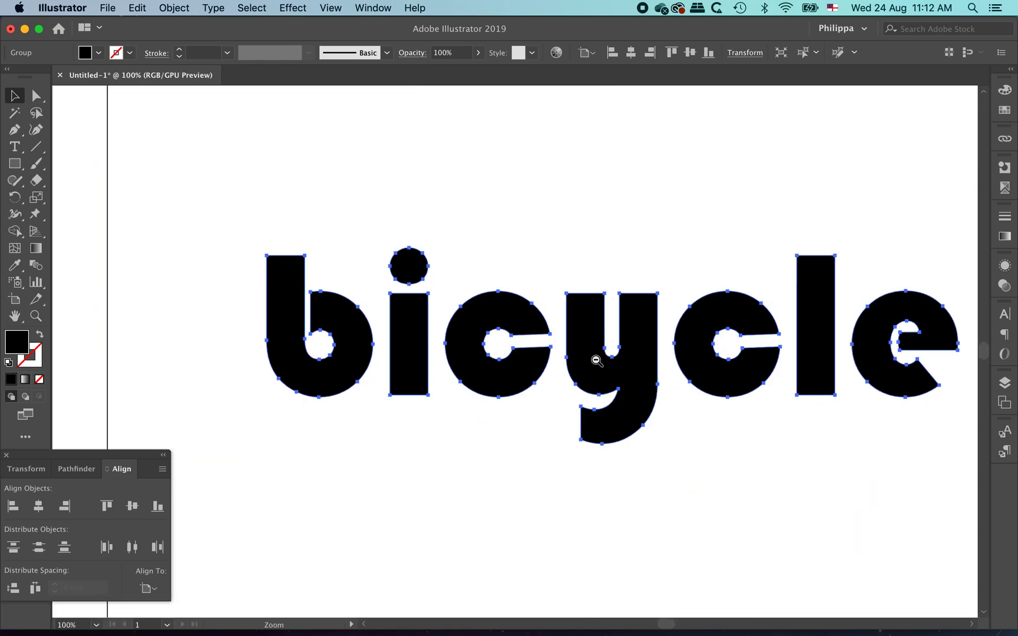
{"action": "left_click", "coordinate": [15, 148]}
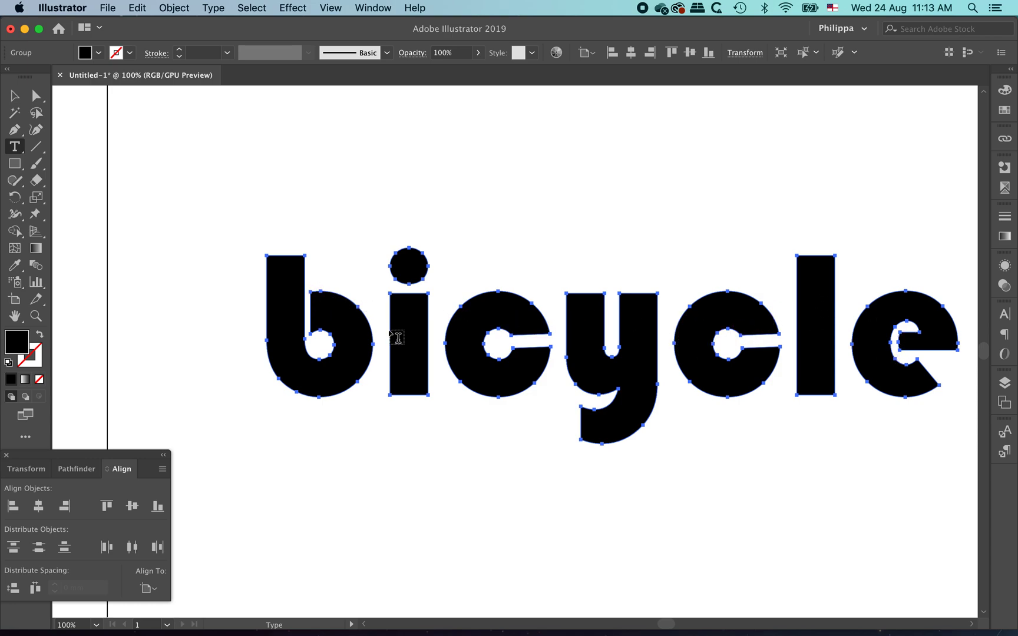
{"action": "left_click", "coordinate": [15, 95]}
- Move the outlined "bicycle" word horizontally to the left so it sits near the artboard's centre
{"action": "left_click", "coordinate": [438, 239]}
{"action": "key", "text": "space"}
{"action": "key", "text": "super+minus"}
{"action": "left_click", "coordinate": [528, 328]}
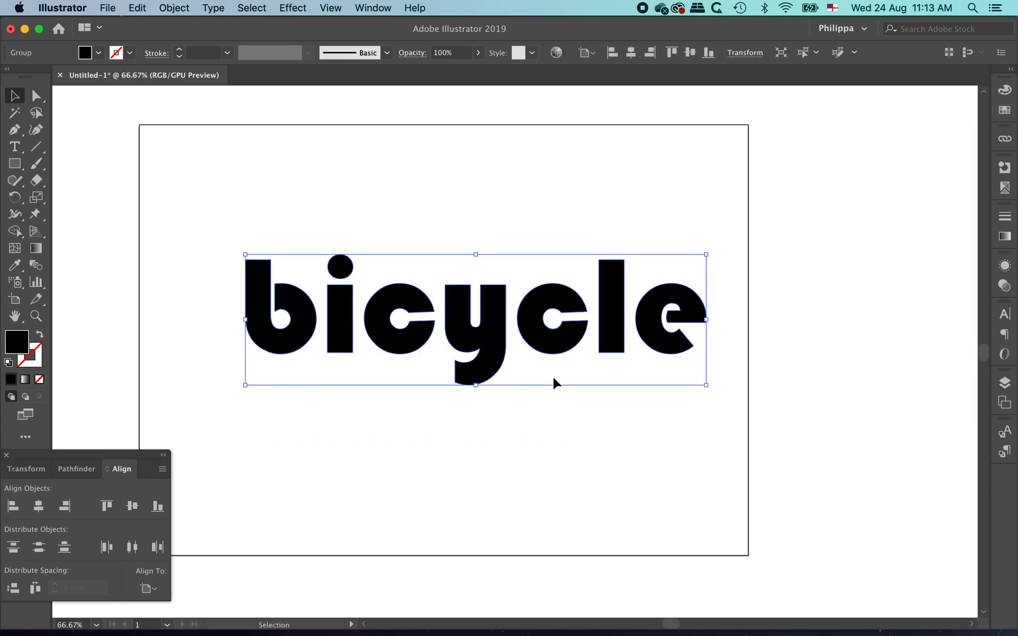
{"action": "left_click_drag", "start_coordinate": [529, 342], "coordinate": [499, 342]}
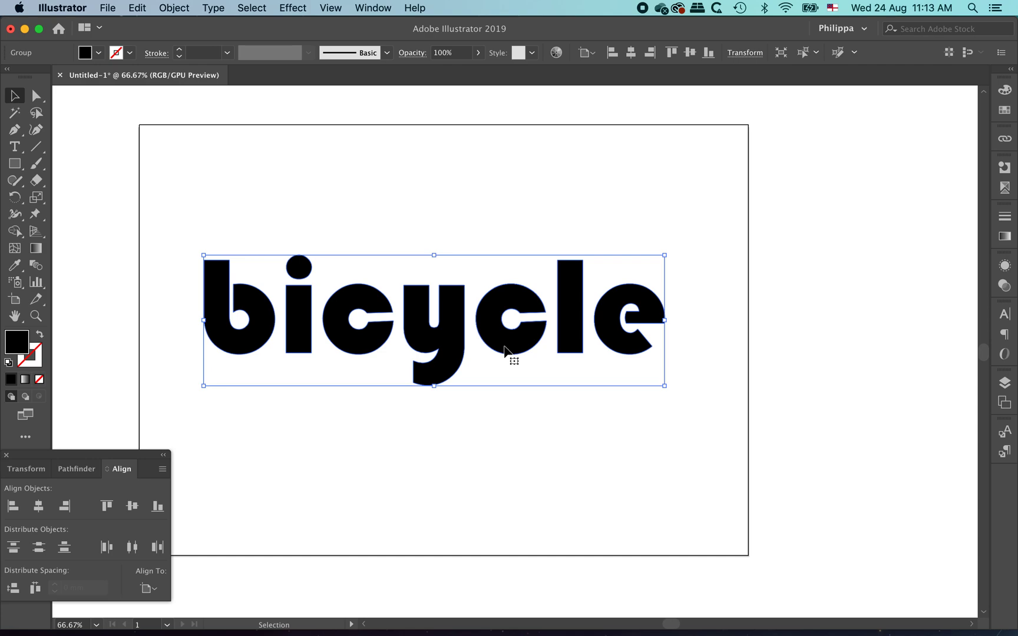
{"action": "key", "text": "super"}
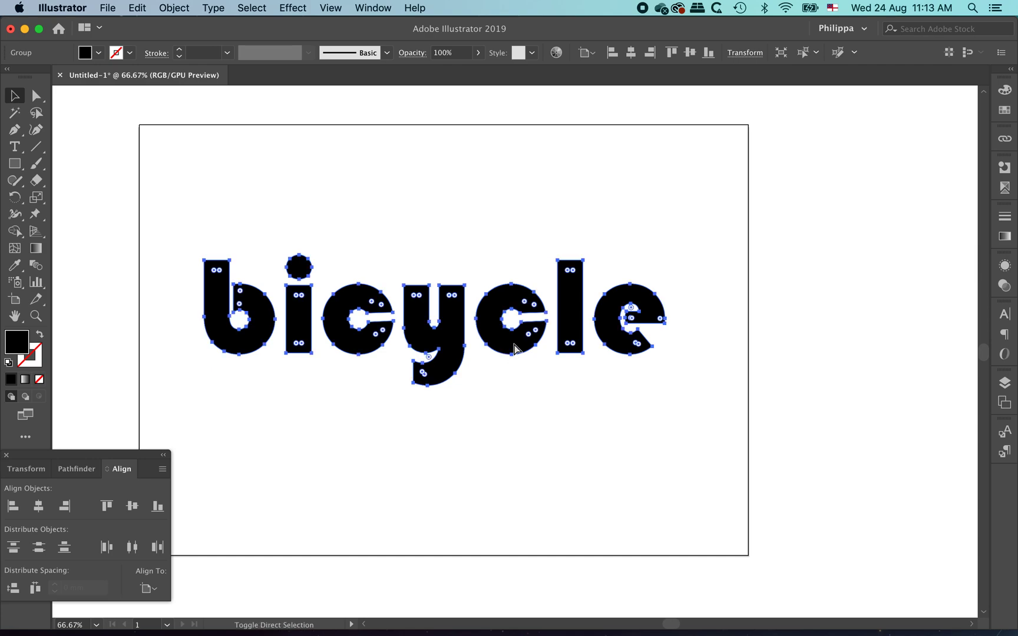
- Ungroup the outlined "bicycle" word into separate letters and clear the selection
{"action": "right_click", "coordinate": [491, 313]}
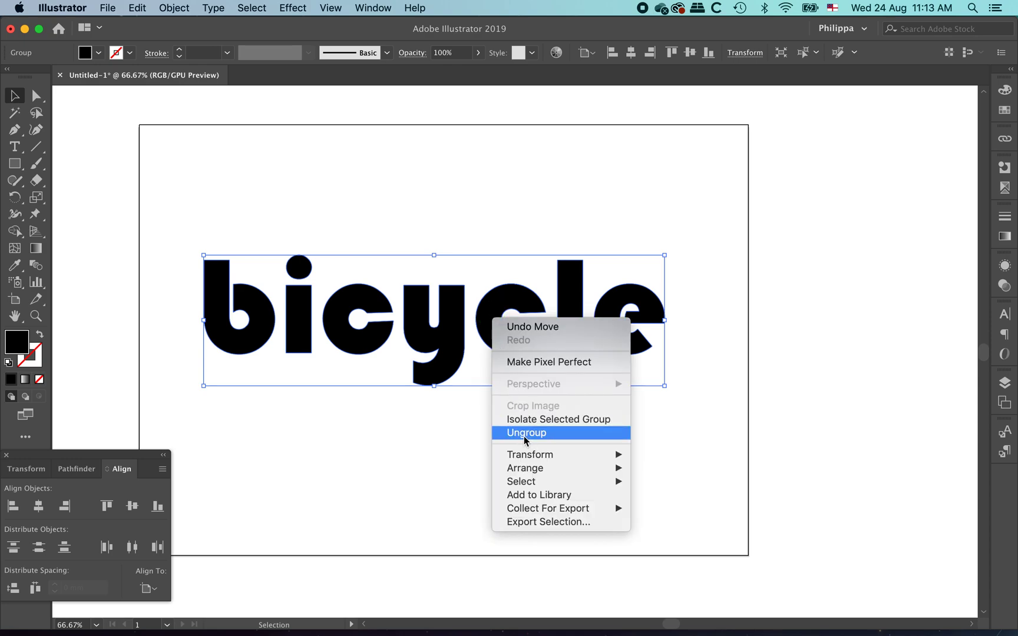
{"action": "left_click", "coordinate": [185, 9]}
{"action": "left_click", "coordinate": [183, 11]}
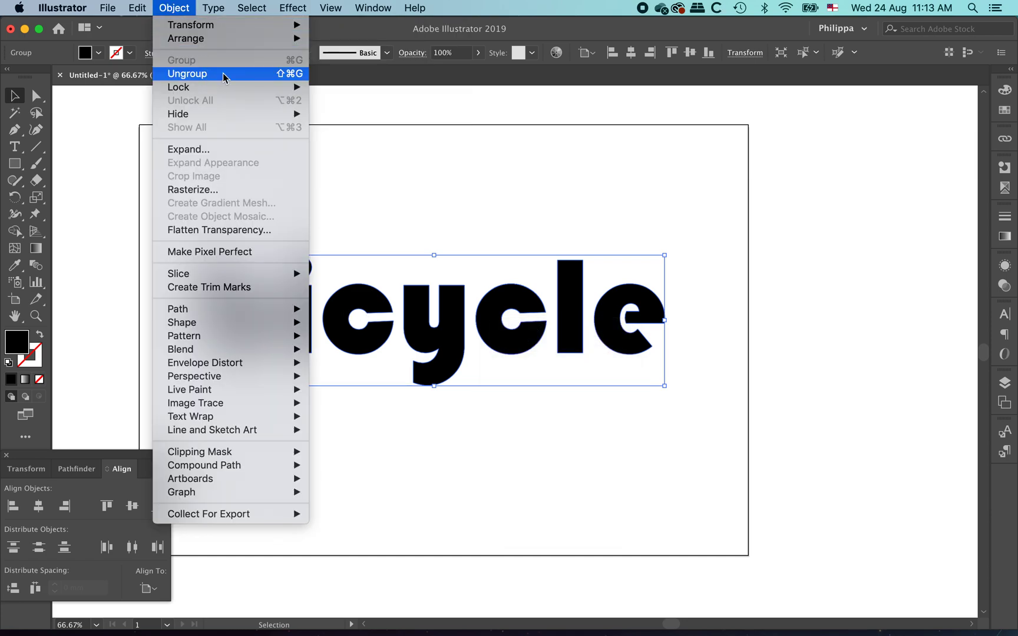
{"action": "left_click", "coordinate": [301, 75]}
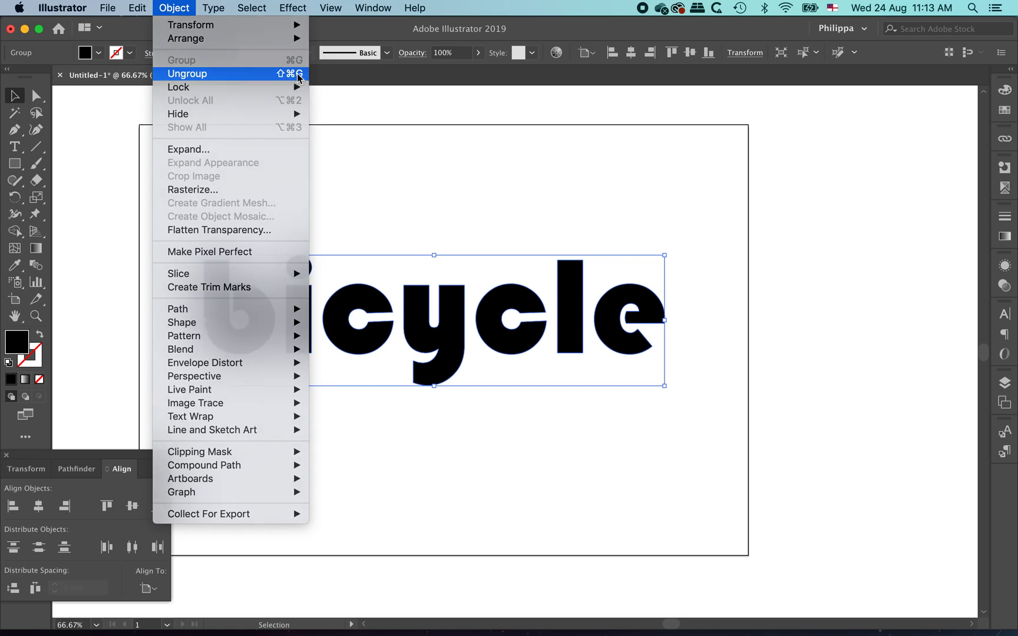
{"action": "left_click", "coordinate": [427, 199]}
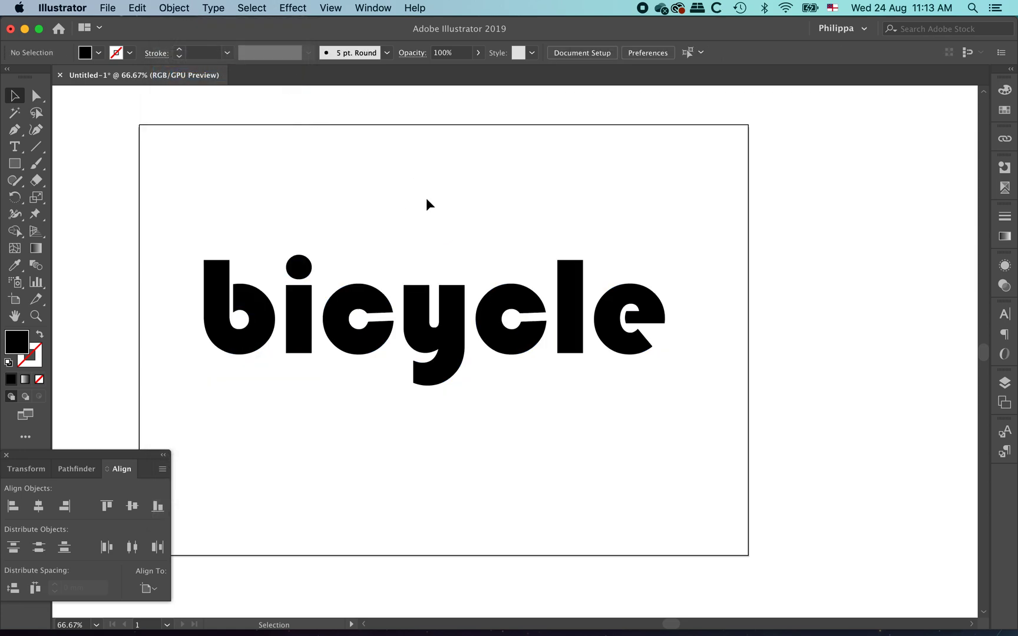
- Select the letters of "bicycle" one at a time to check that each is an independent object
{"action": "left_click", "coordinate": [263, 321]}
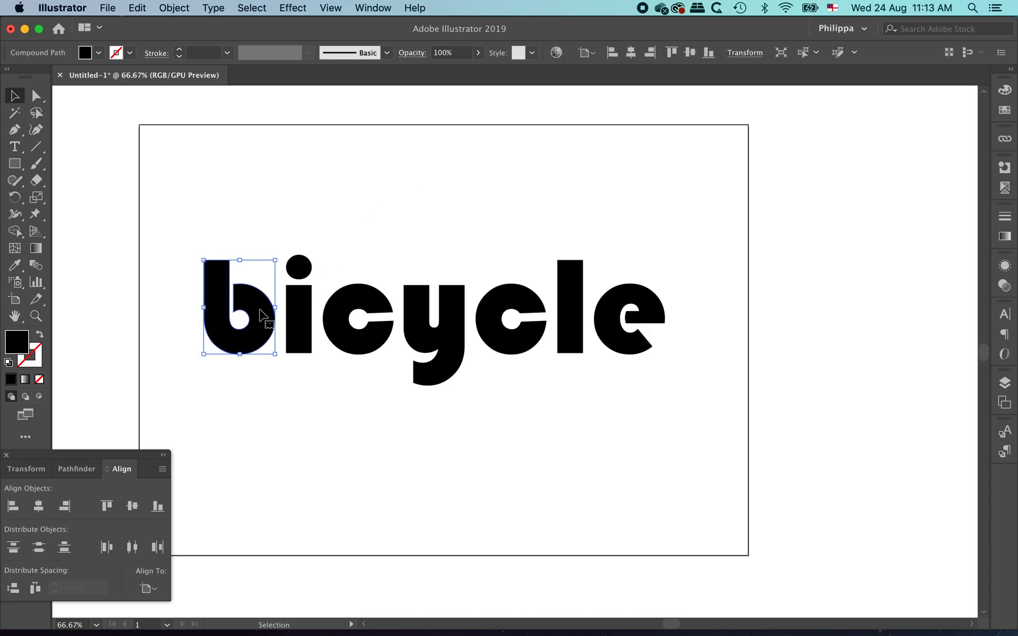
{"action": "left_click", "coordinate": [300, 306]}
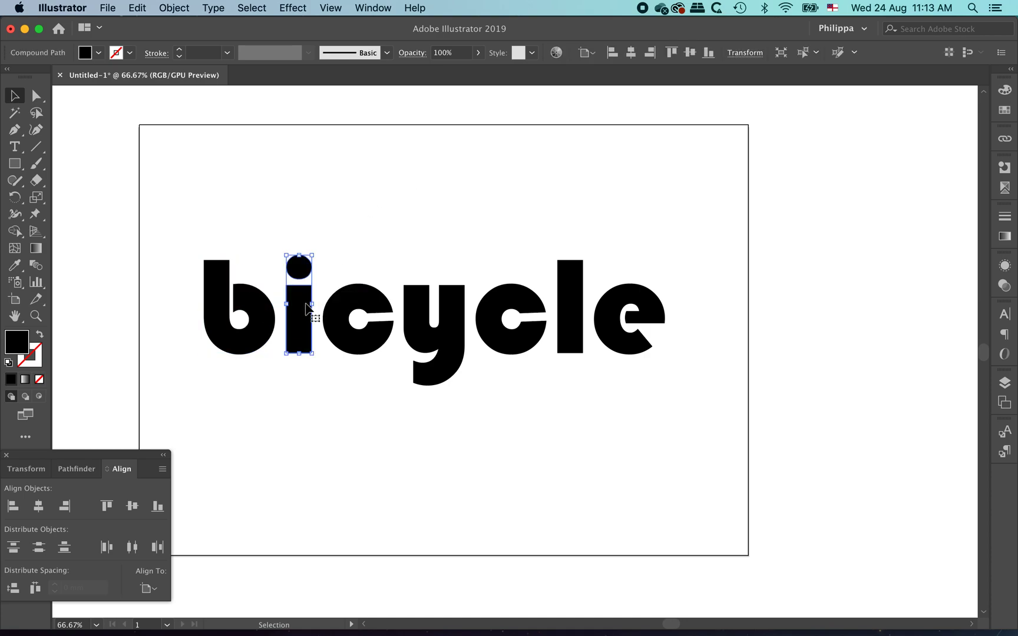
{"action": "left_click", "coordinate": [344, 304]}
{"action": "left_click", "coordinate": [429, 347]}
{"action": "left_click", "coordinate": [523, 350]}
{"action": "left_click", "coordinate": [560, 330]}
{"action": "left_click", "coordinate": [630, 353]}
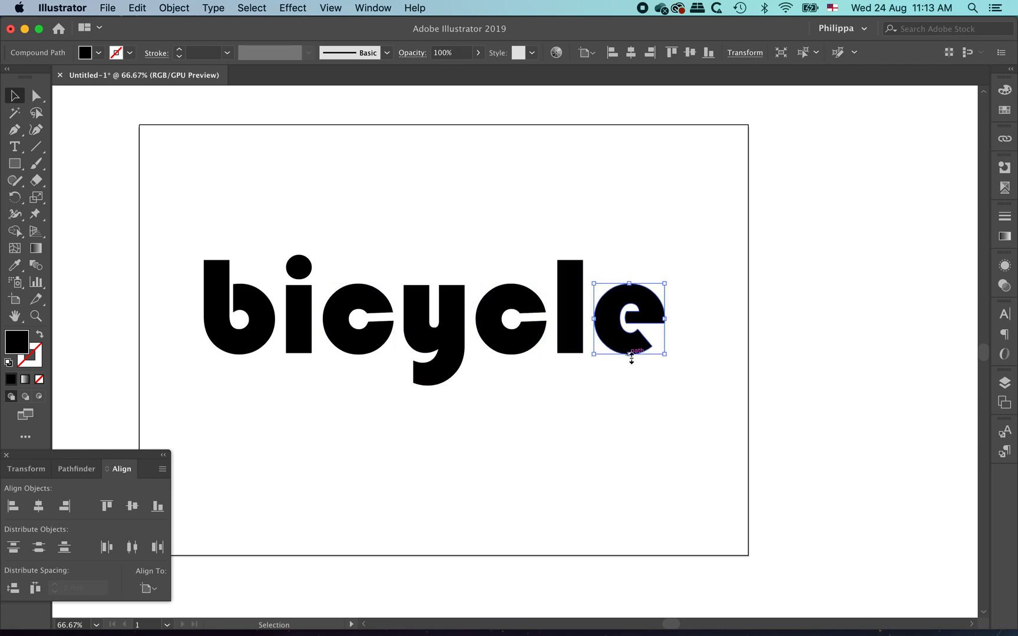
{"action": "left_click", "coordinate": [298, 321]}
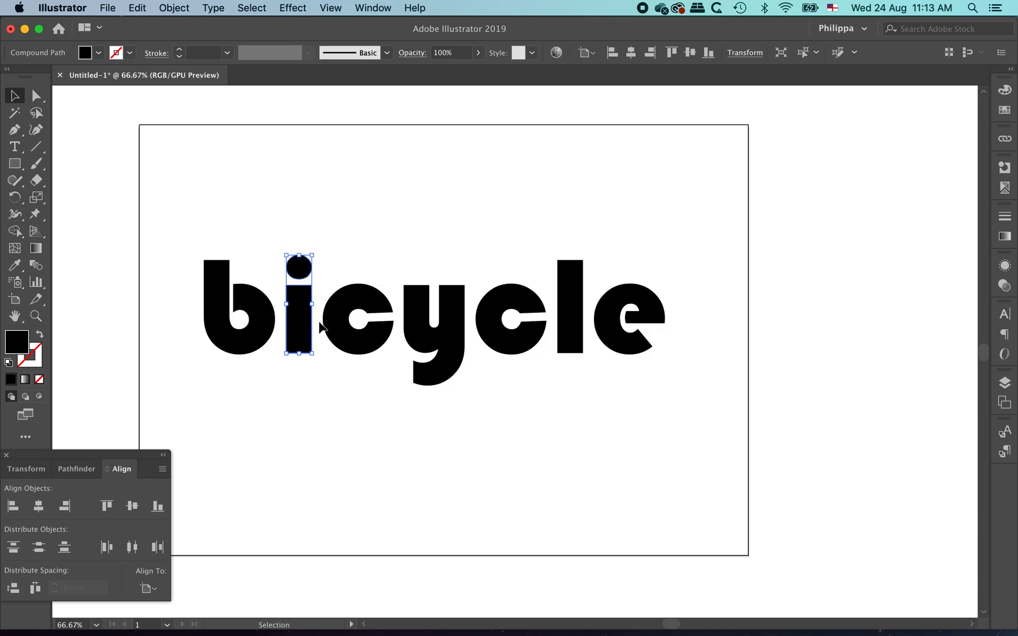
- Move the individual letters of "bicycle" to uneven heights and spacing across the artboard, and clear the selection
{"action": "left_click", "coordinate": [265, 327]}
{"action": "left_click_drag", "start_coordinate": [265, 327], "coordinate": [270, 304]}
{"action": "left_click_drag", "start_coordinate": [353, 345], "coordinate": [333, 366]}
{"action": "left_click_drag", "start_coordinate": [420, 345], "coordinate": [394, 304]}
{"action": "left_click_drag", "start_coordinate": [529, 353], "coordinate": [505, 377]}
{"action": "left_click_drag", "start_coordinate": [569, 331], "coordinate": [557, 308]}
{"action": "left_click_drag", "start_coordinate": [635, 346], "coordinate": [636, 363]}
{"action": "left_click", "coordinate": [759, 382]}
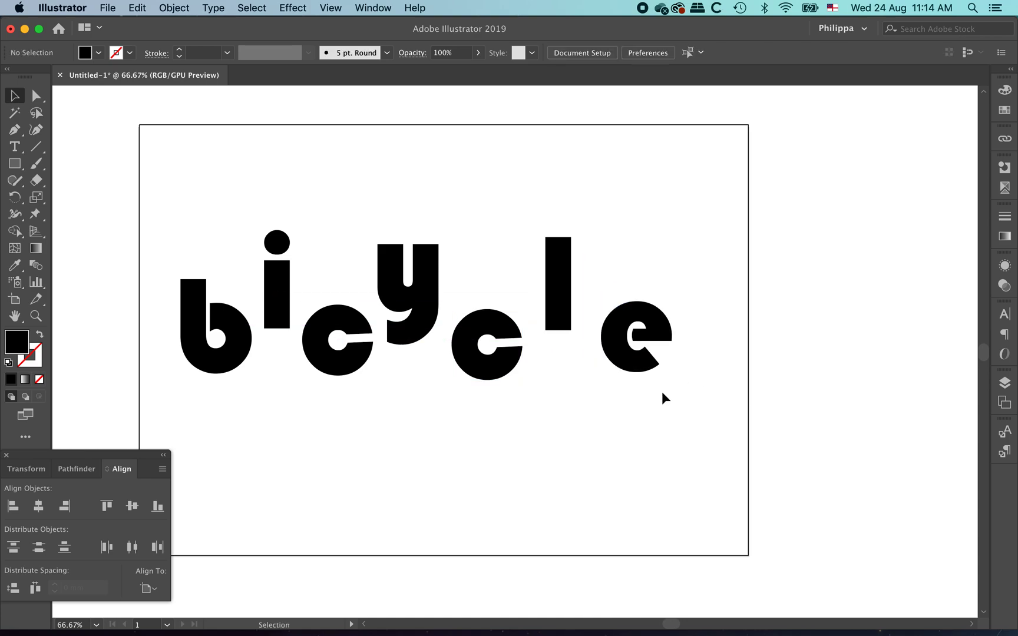
- Release the compound path of the letter i so its dot and stem become separate shapes
{"action": "key", "text": "super+space"}
{"action": "left_click_drag", "start_coordinate": [163, 177], "coordinate": [754, 467]}
{"action": "left_click_drag", "start_coordinate": [348, 306], "coordinate": [573, 368]}
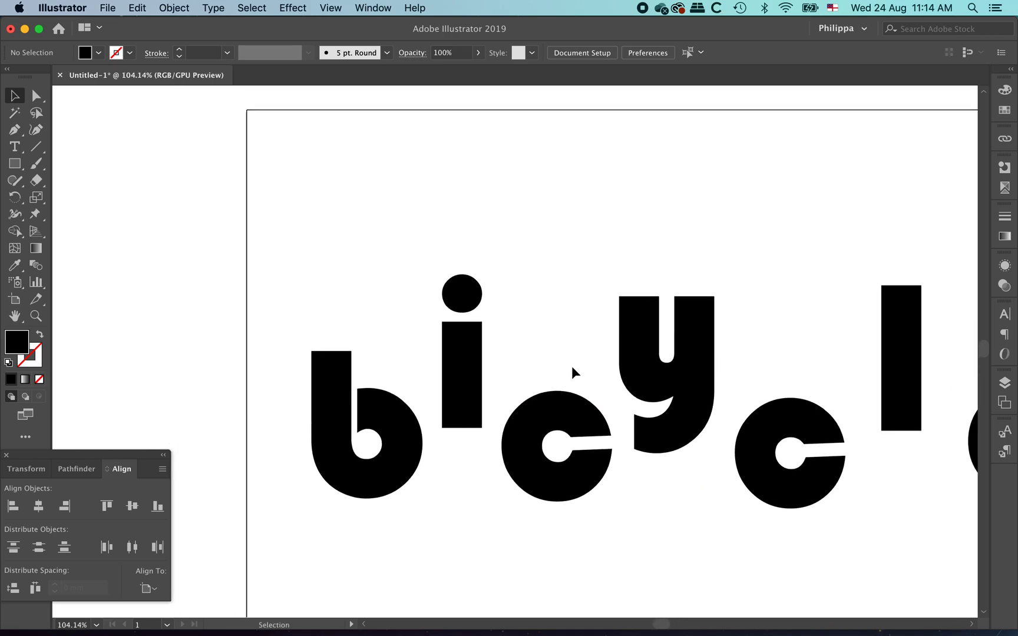
{"action": "left_click", "coordinate": [462, 309]}
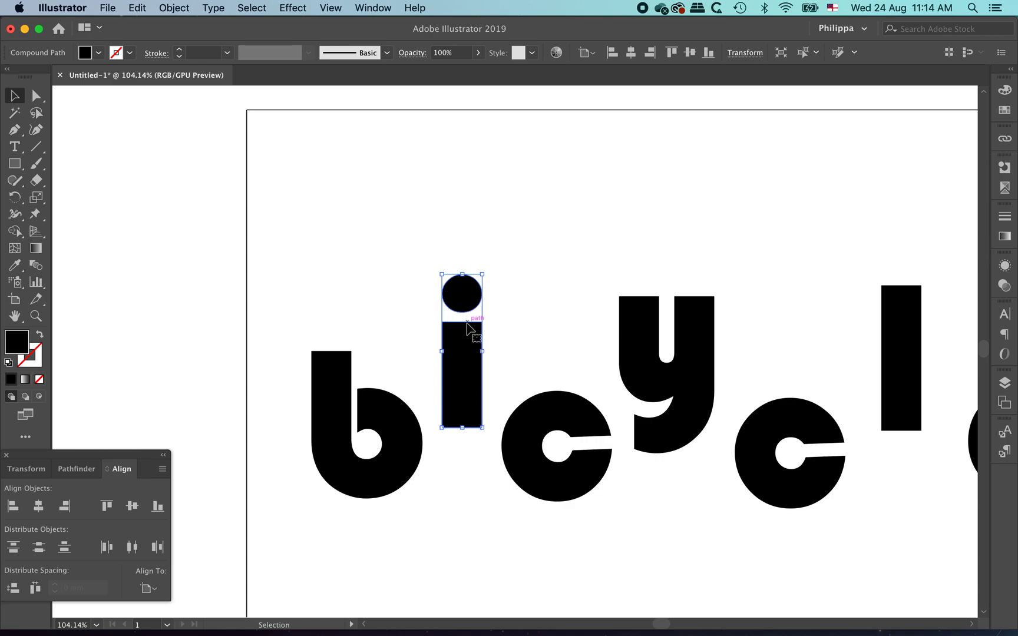
{"action": "right_click", "coordinate": [465, 297]}
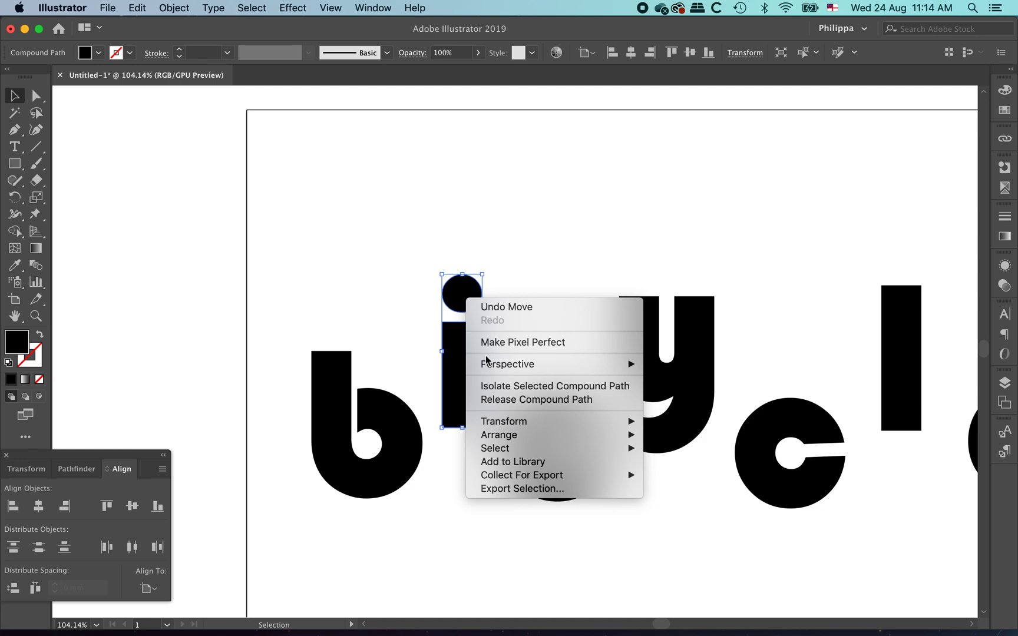
{"action": "left_click", "coordinate": [488, 401]}
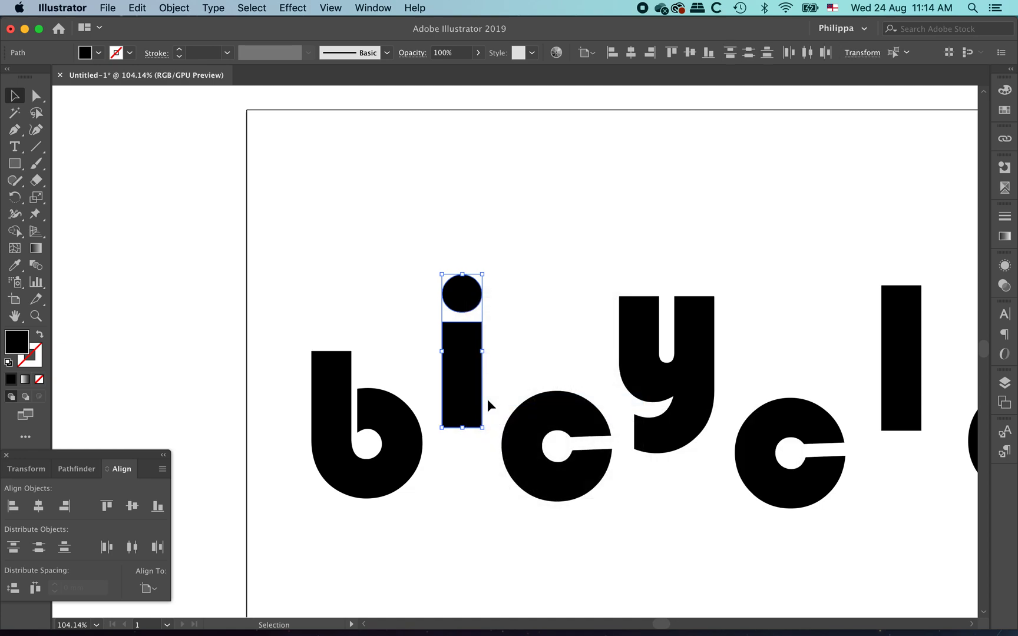
- Move the dot of the i slightly up and to the right of its stem
{"action": "left_click", "coordinate": [504, 331]}
{"action": "left_click", "coordinate": [474, 302]}
{"action": "left_click_drag", "start_coordinate": [473, 301], "coordinate": [490, 298]}
{"action": "left_click", "coordinate": [526, 353]}
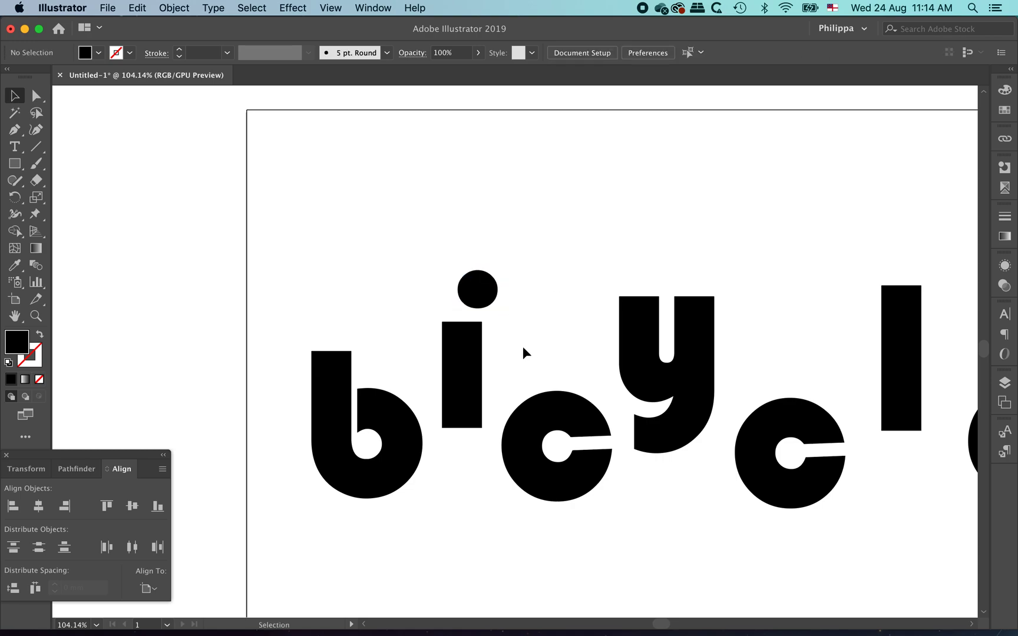
- Enlarge the letter b proportionally from its lower-left corner to more than twice its size, extending past the artboard's left edge
{"action": "left_click", "coordinate": [507, 340], "text": "alt+super"}
{"action": "left_click", "coordinate": [537, 330], "text": "alt+super"}
{"action": "left_click", "coordinate": [549, 344], "text": "alt+super"}
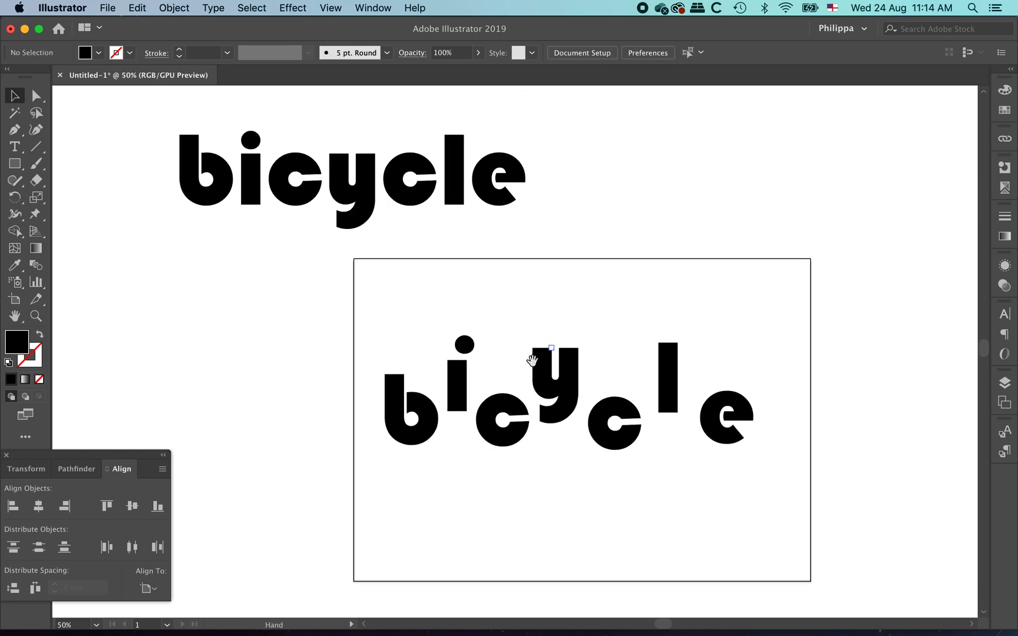
{"action": "left_click_drag", "start_coordinate": [532, 360], "coordinate": [465, 282]}
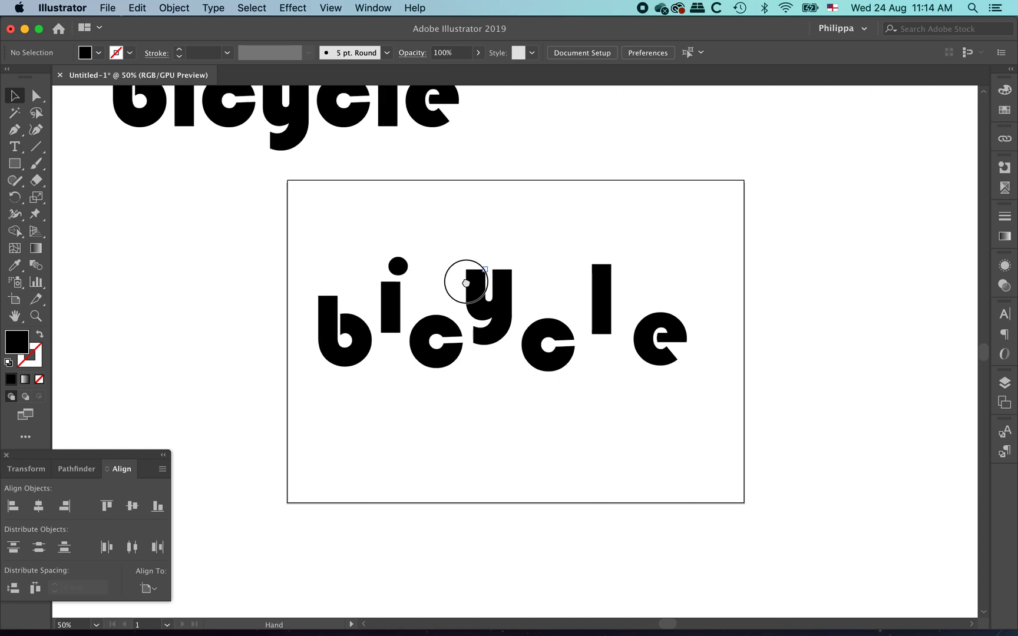
{"action": "left_click", "coordinate": [357, 353]}
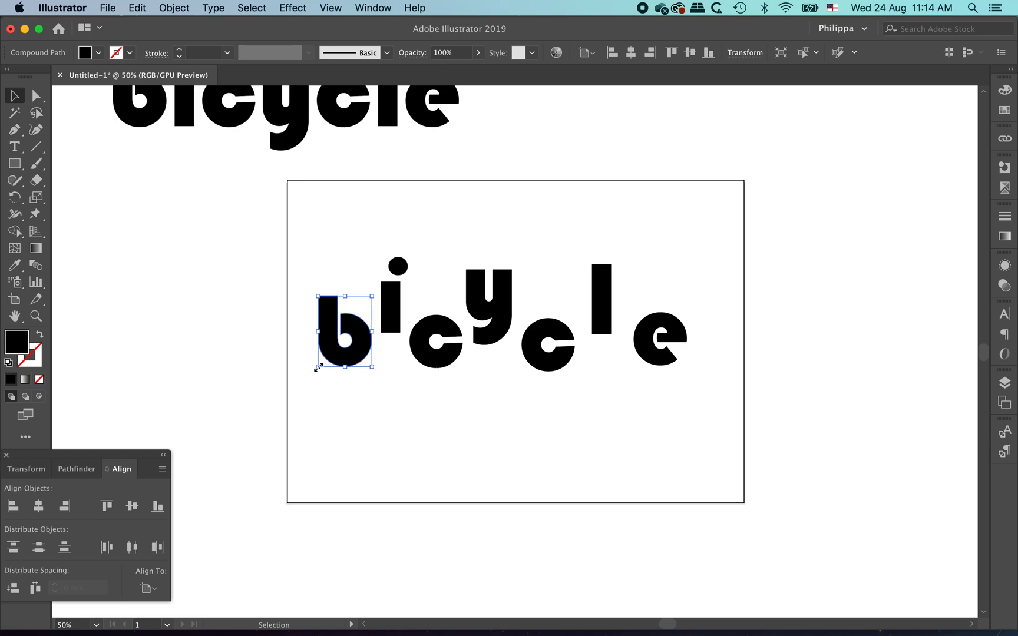
{"action": "left_click_drag", "start_coordinate": [318, 366], "coordinate": [248, 458]}
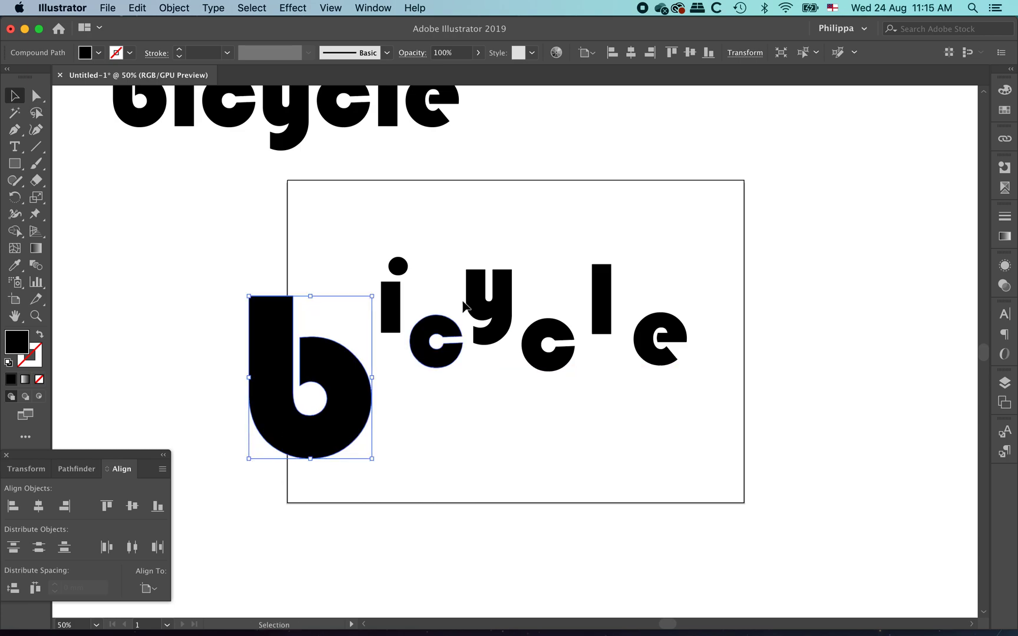
- Enlarge the letter l proportionally to about twice its size, extending it down until it touches the e
{"action": "left_click", "coordinate": [592, 312]}
{"action": "left_click_drag", "start_coordinate": [611, 334], "coordinate": [634, 398]}
{"action": "left_click_drag", "start_coordinate": [647, 414], "coordinate": [647, 416]}
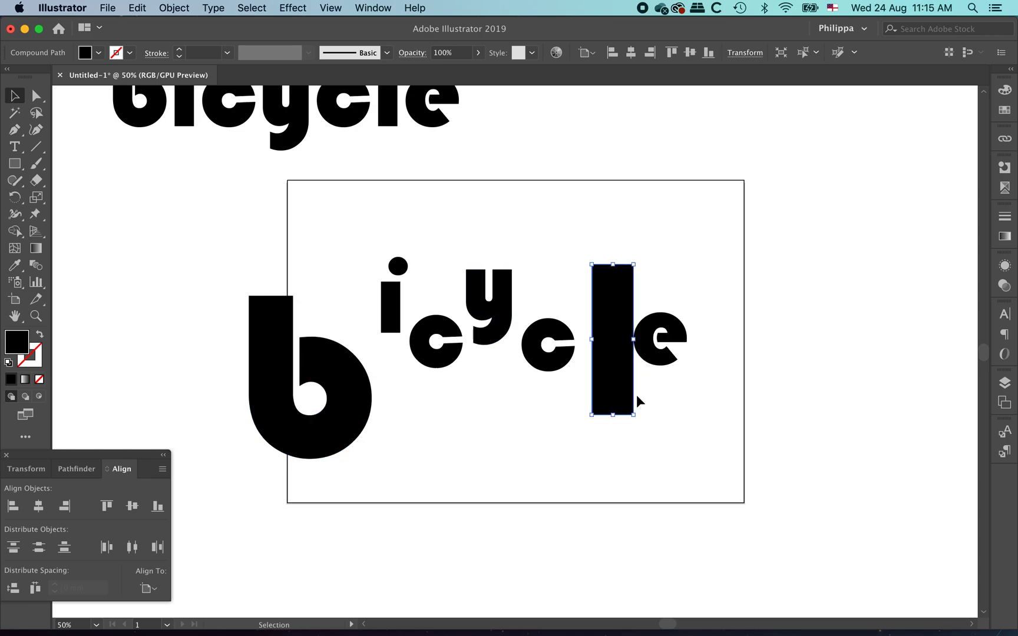
- Stretch the second c vertically into a tall oval, and place the first c below the word, stretched horizontally into a wide oval
{"action": "left_click_drag", "start_coordinate": [401, 142], "coordinate": [731, 461]}
{"action": "mouse_move", "coordinate": [457, 372]}
{"action": "left_mouse_down"}
{"action": "mouse_move", "coordinate": [676, 459]}
{"action": "mouse_move", "coordinate": [670, 374]}
{"action": "left_mouse_up"}
{"action": "left_click", "coordinate": [666, 486]}
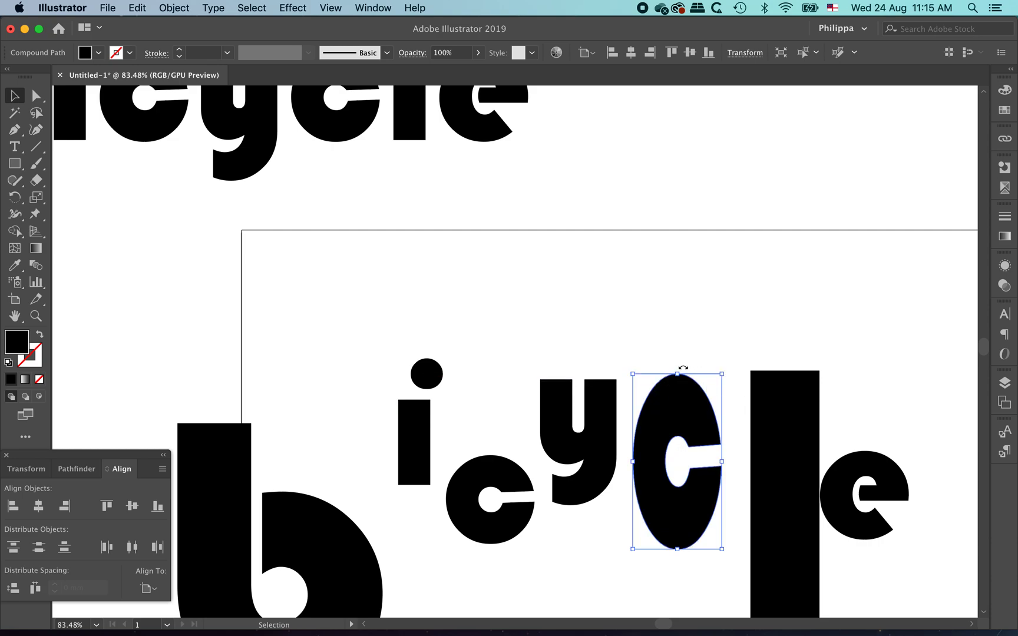
{"action": "left_click_drag", "start_coordinate": [655, 434], "coordinate": [523, 273]}
{"action": "left_click_drag", "start_coordinate": [398, 360], "coordinate": [556, 504]}
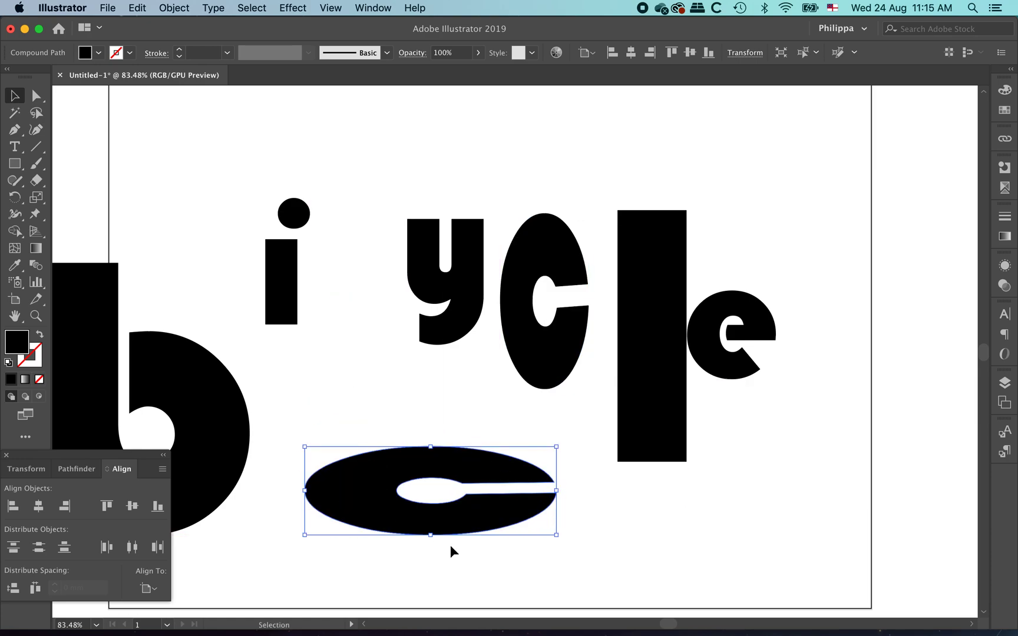
- Try pulling the y's upper-left anchor point up and outward with the Direct Selection tool, and undo the change
{"action": "left_click_drag", "start_coordinate": [437, 276], "coordinate": [440, 429]}
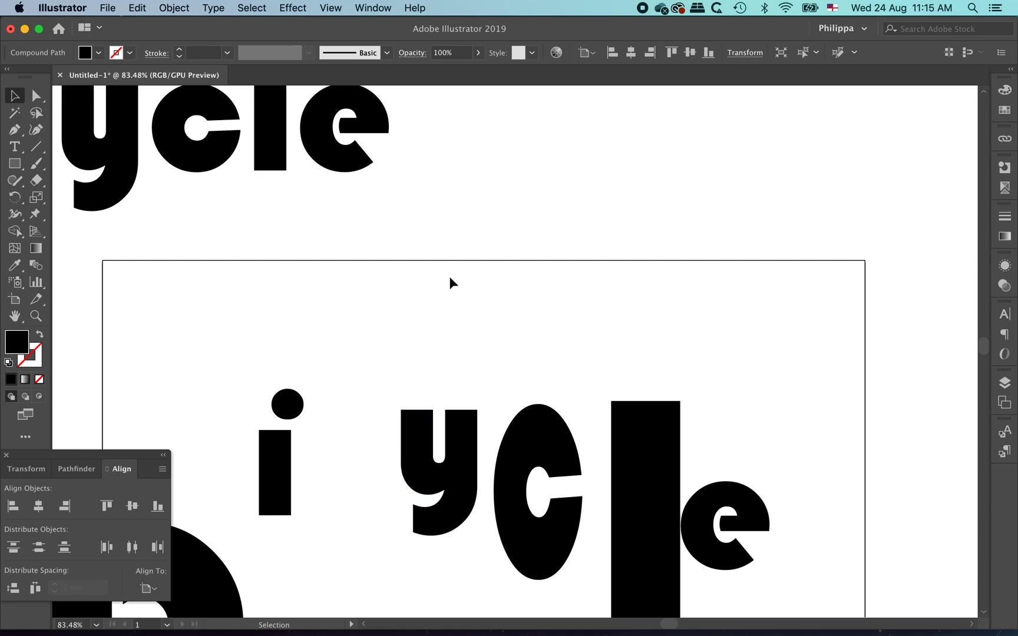
{"action": "left_click_drag", "start_coordinate": [314, 227], "coordinate": [617, 502]}
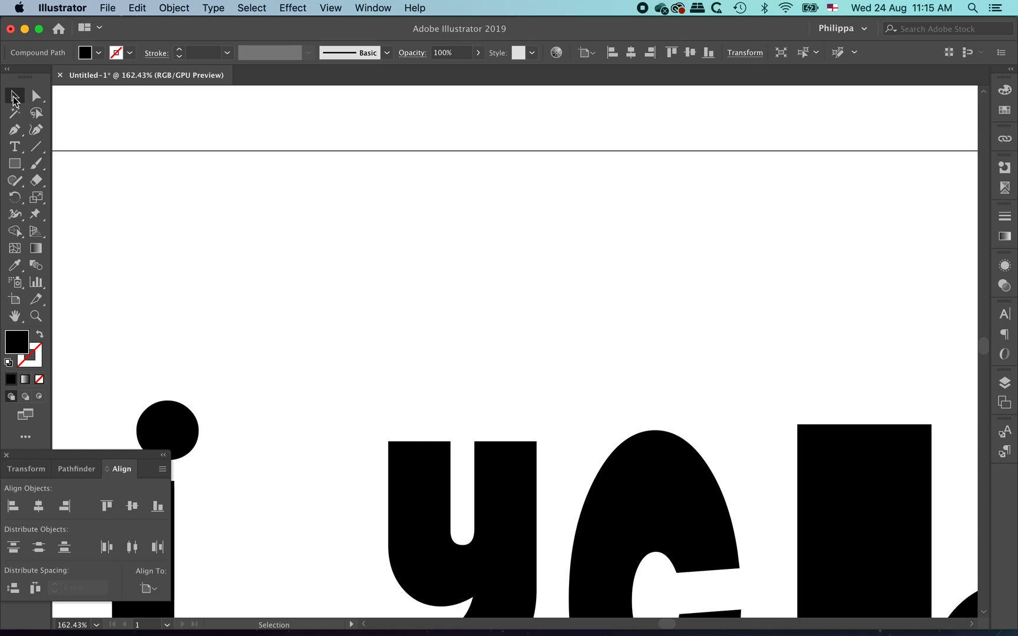
{"action": "left_click", "coordinate": [35, 97]}
{"action": "left_click", "coordinate": [35, 99]}
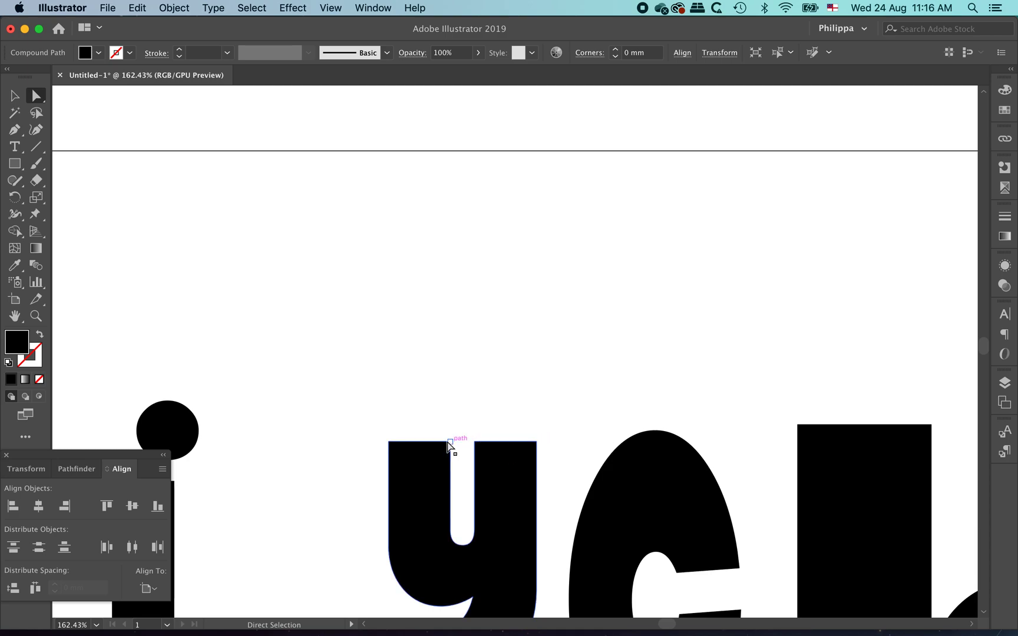
{"action": "left_click", "coordinate": [388, 443]}
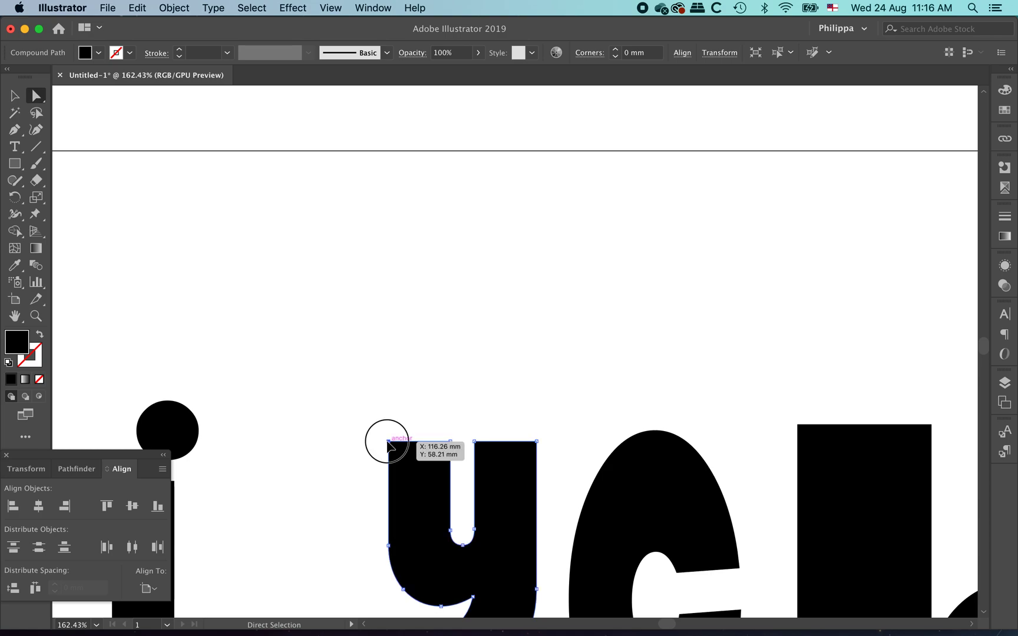
{"action": "left_click_drag", "start_coordinate": [396, 446], "coordinate": [326, 340]}
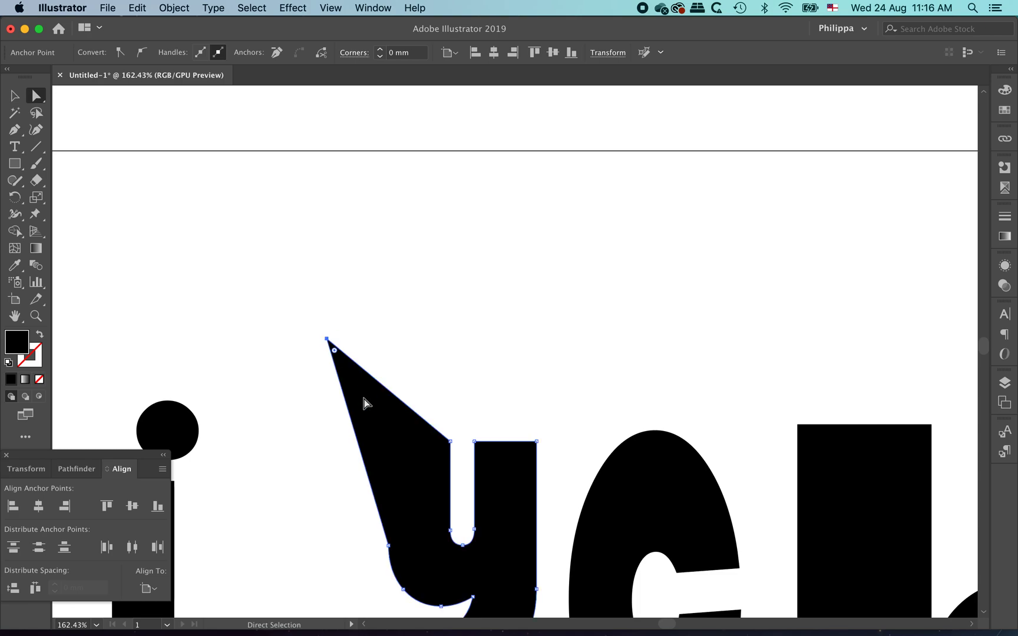
{"action": "key", "text": "v"}
{"action": "key", "text": "super+z"}
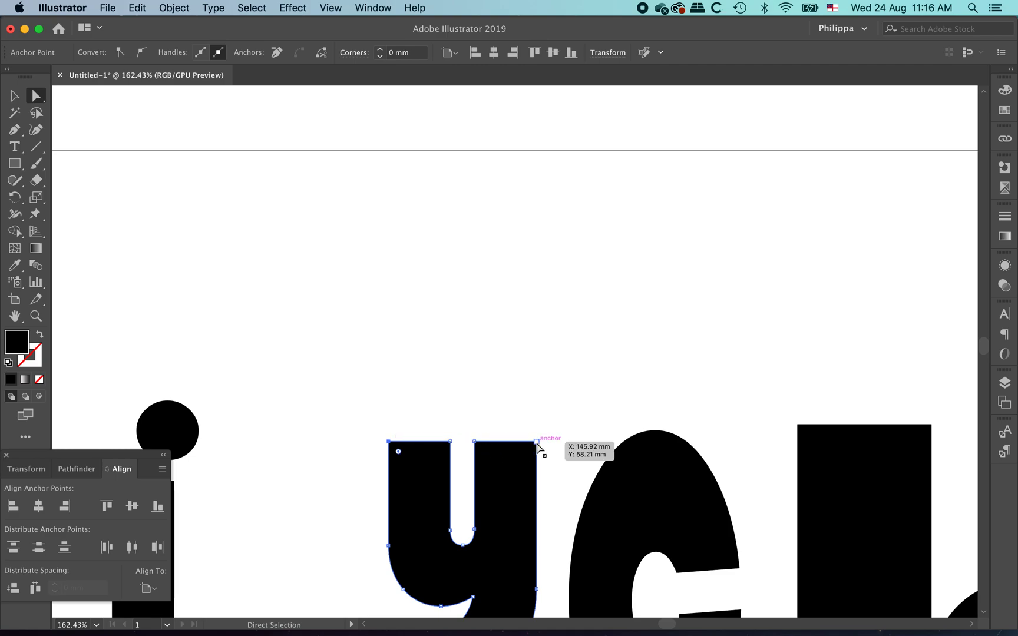
- Select the four top anchor points of the y and extend both stems straight up to just below the artboard's top edge
{"action": "left_click", "coordinate": [450, 442], "text": "shift"}
{"action": "left_click", "coordinate": [474, 442], "text": "shift"}
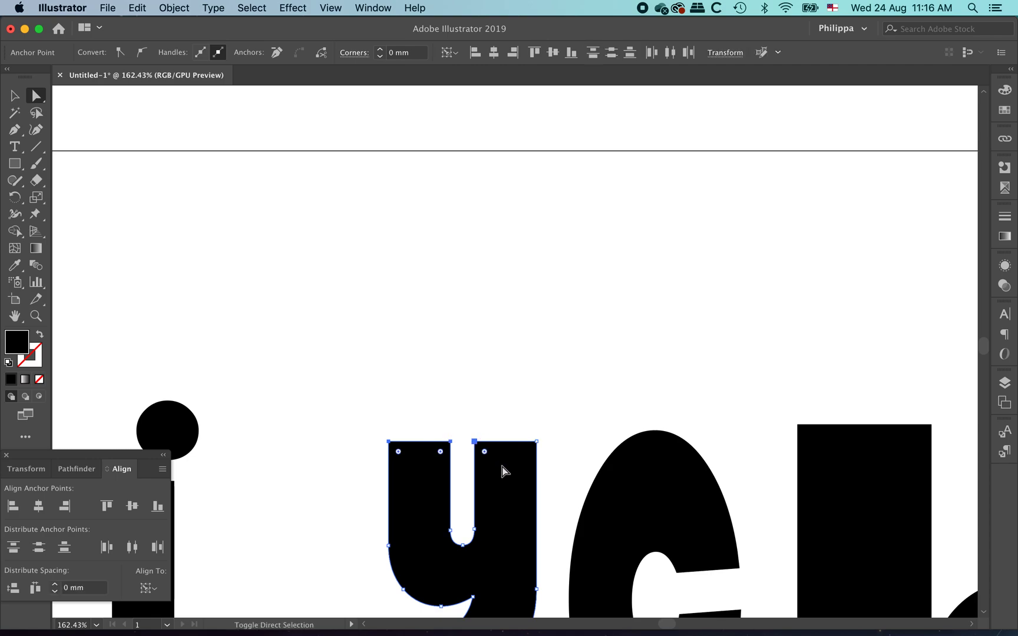
{"action": "left_click", "coordinate": [535, 442], "text": "shift"}
{"action": "left_click", "coordinate": [485, 452]}
{"action": "left_click", "coordinate": [388, 441]}
{"action": "left_click", "coordinate": [536, 441], "text": "shift"}
{"action": "left_click_drag", "start_coordinate": [536, 441], "coordinate": [535, 165]}
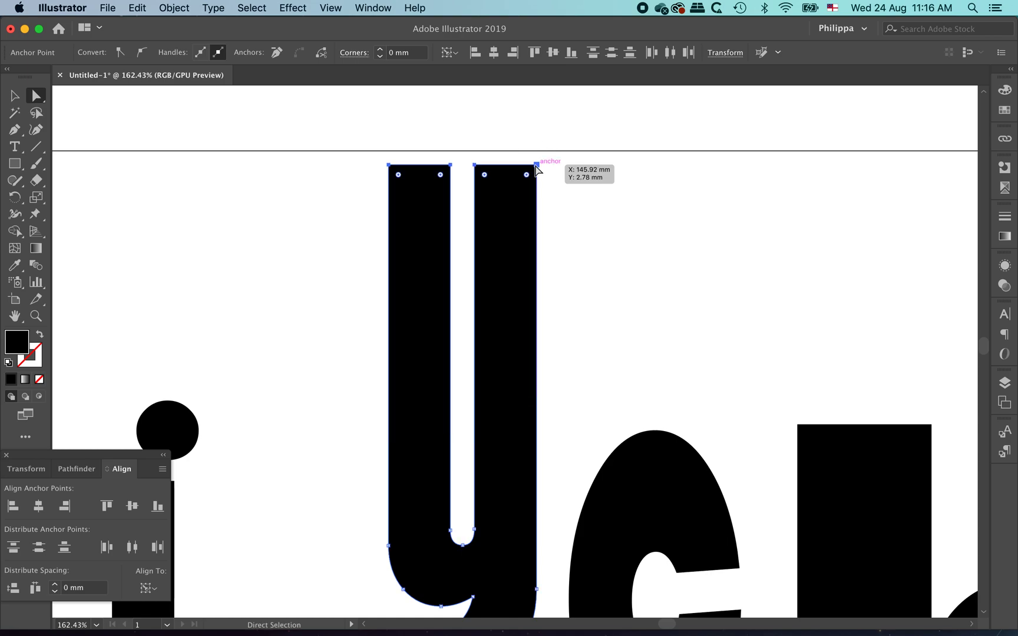
{"action": "left_click", "coordinate": [571, 374]}
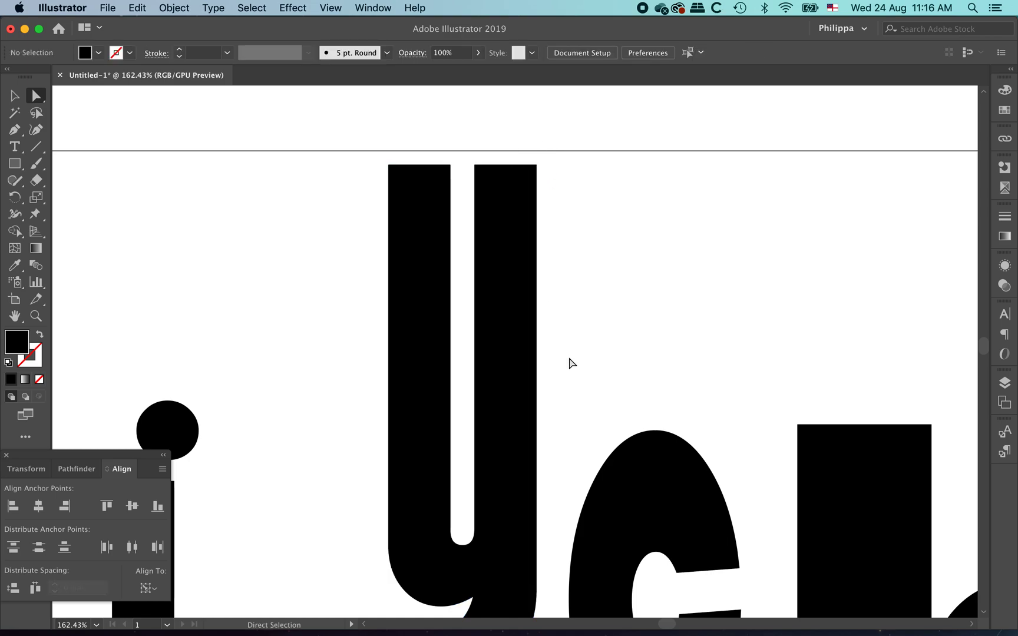
- Select the rectangular stem of the letter i and activate the Direct Selection tool to expose its corner widgets
{"action": "key", "text": "v"}
{"action": "left_click", "coordinate": [509, 407], "text": "alt+super"}
{"action": "left_click", "coordinate": [497, 415], "text": "alt+super"}
{"action": "left_click", "coordinate": [496, 414], "text": "alt+super"}
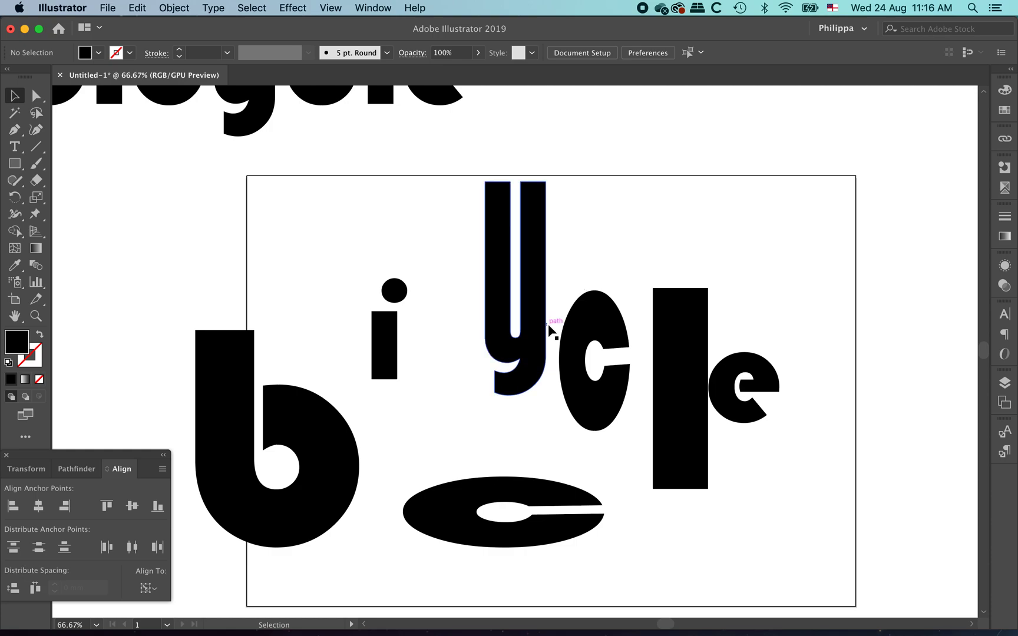
{"action": "key", "text": "space"}
{"action": "left_click_drag", "start_coordinate": [657, 386], "coordinate": [591, 348]}
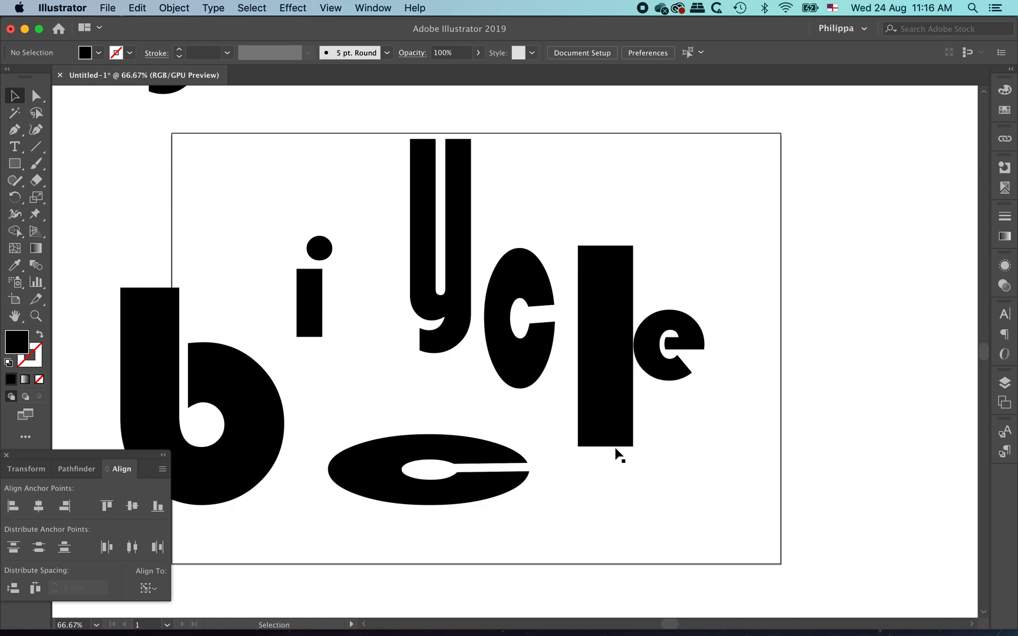
{"action": "key", "text": "super+space"}
{"action": "left_click_drag", "start_coordinate": [273, 233], "coordinate": [368, 354]}
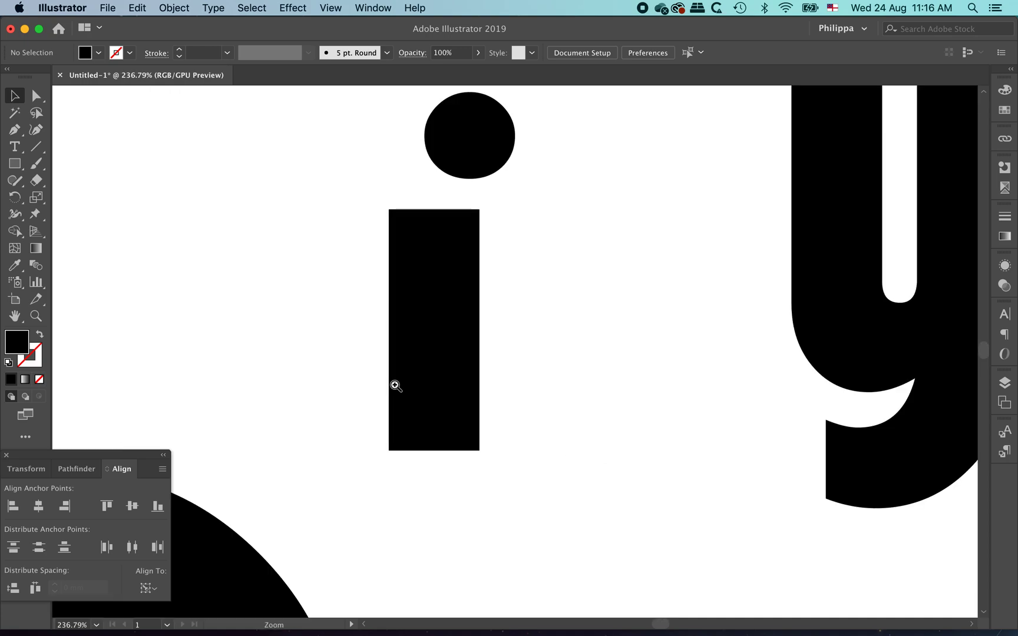
{"action": "left_click", "coordinate": [432, 222]}
{"action": "key", "text": "super+space"}
{"action": "left_click_drag", "start_coordinate": [334, 170], "coordinate": [639, 371]}
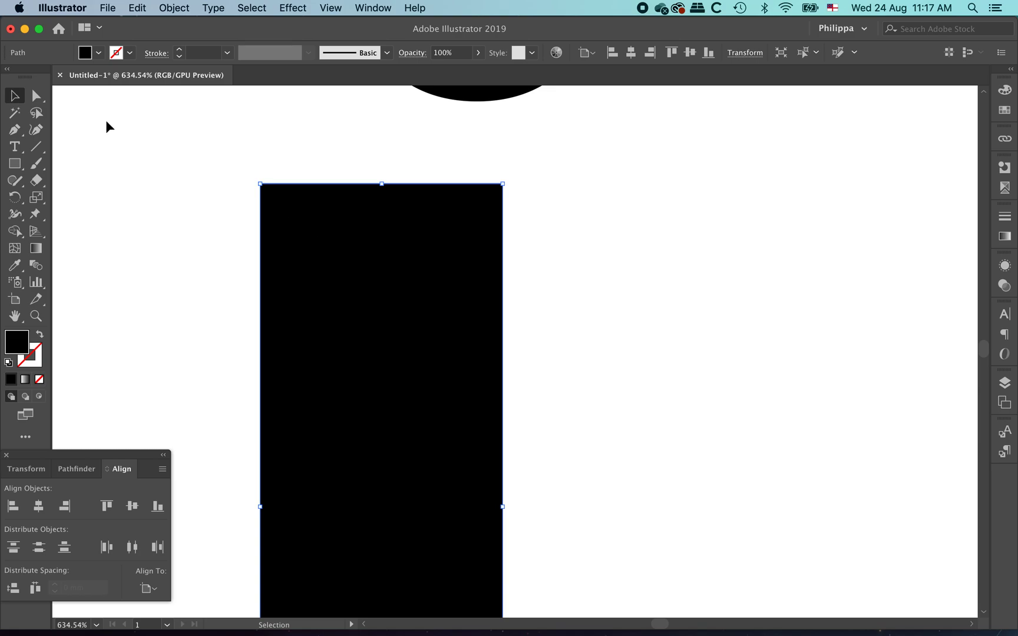
{"action": "left_click", "coordinate": [37, 97]}
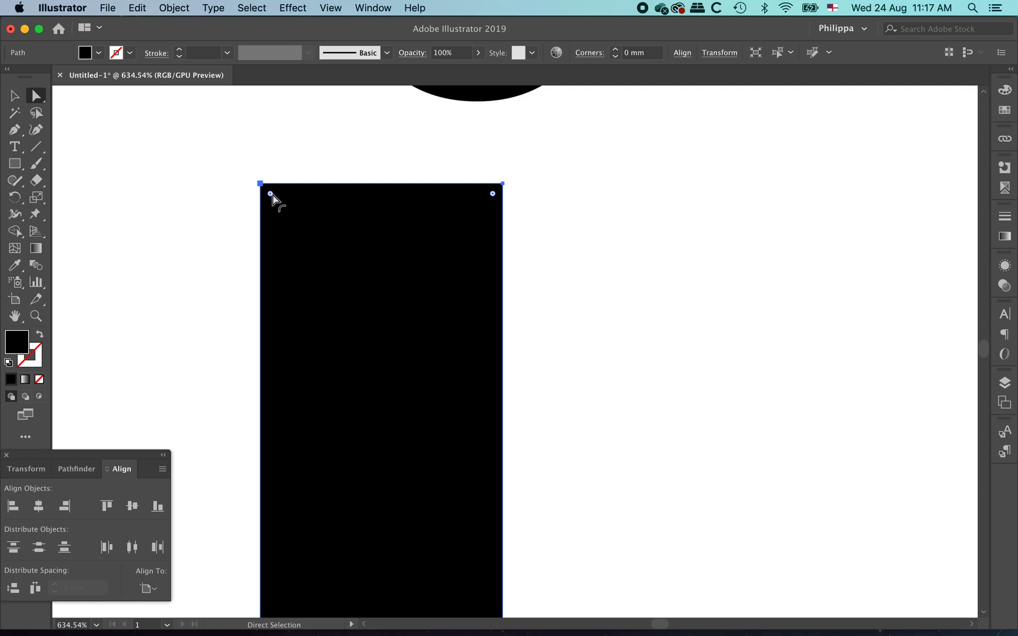
- Try rounding the upper-left corner of the i's stem by 1.58 mm and by 6 mm, undoing both attempts
{"action": "left_click_drag", "start_coordinate": [270, 194], "coordinate": [289, 216]}
{"action": "key", "text": "super+z"}
{"action": "key", "text": "super+z"}
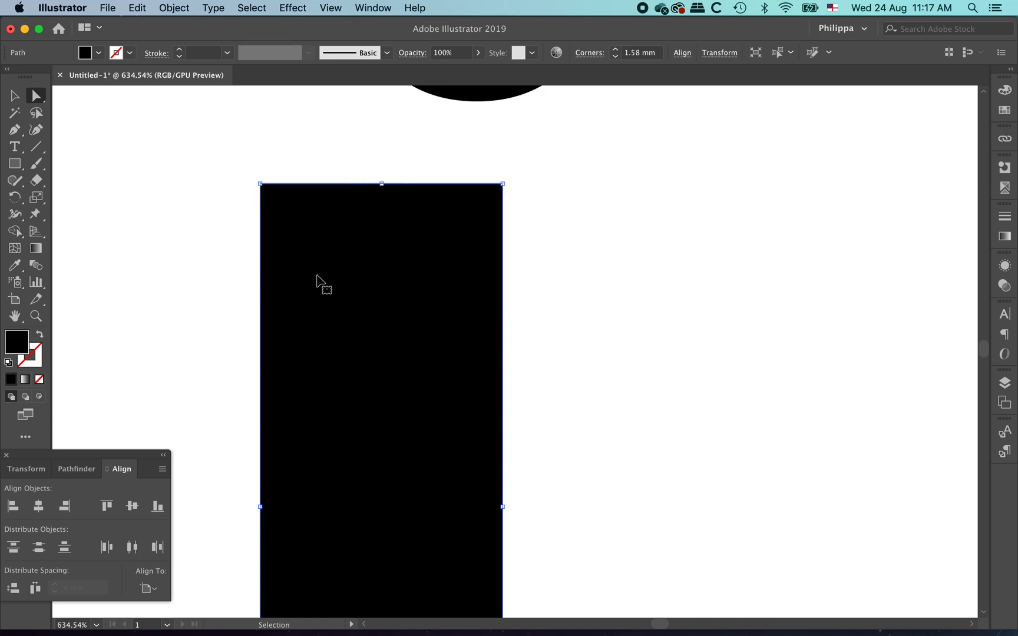
{"action": "left_click", "coordinate": [272, 195]}
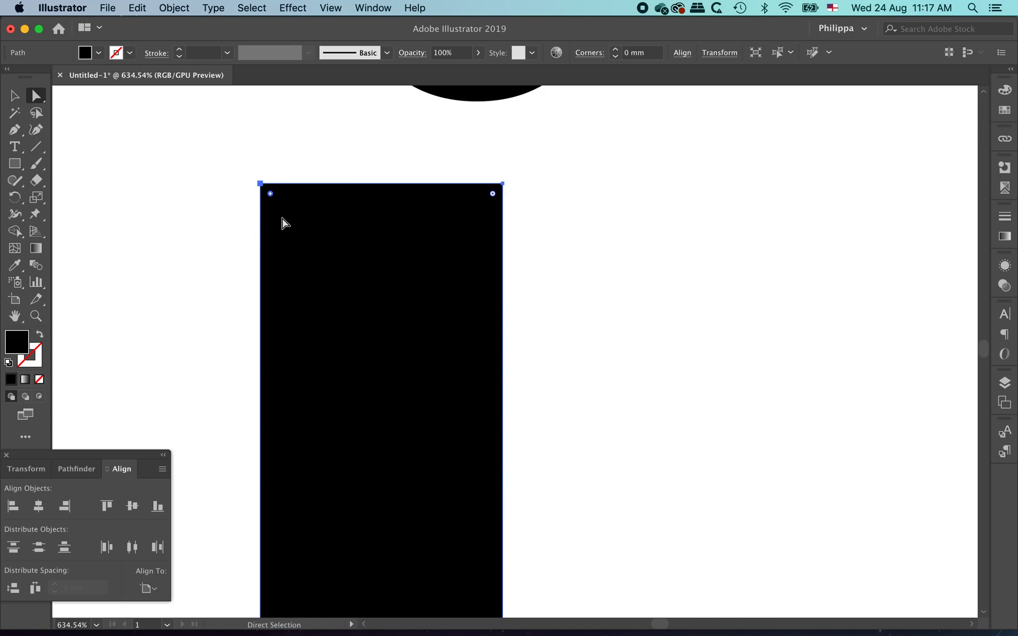
{"action": "left_click_drag", "start_coordinate": [270, 196], "coordinate": [398, 338]}
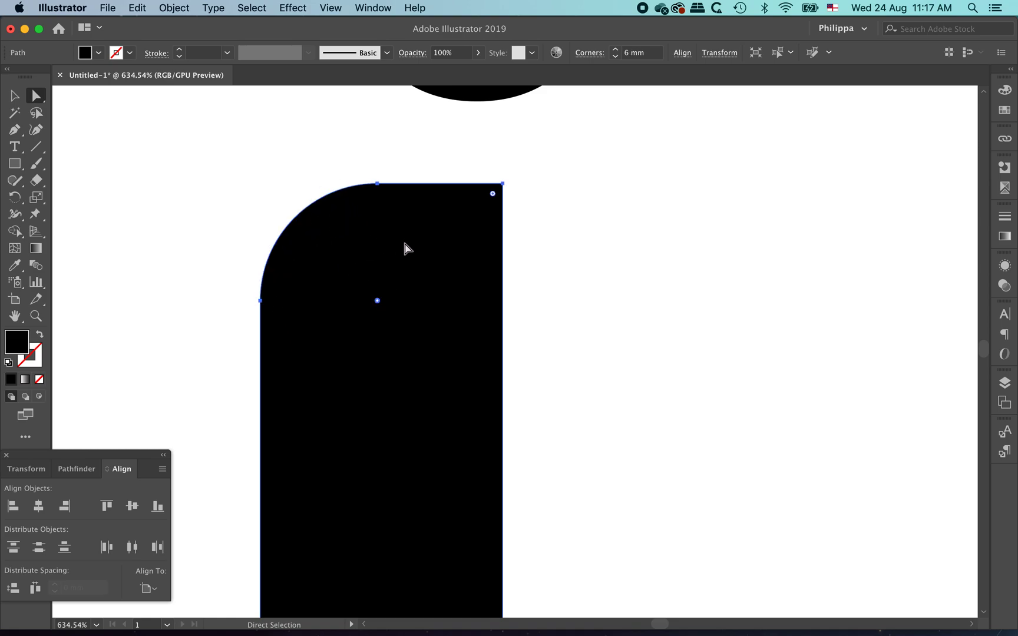
{"action": "key", "text": "super+z"}
- Try rounding all four corners of the i's stem together by 6.21 mm, and undo the change
{"action": "left_click", "coordinate": [449, 390], "text": "alt+super"}
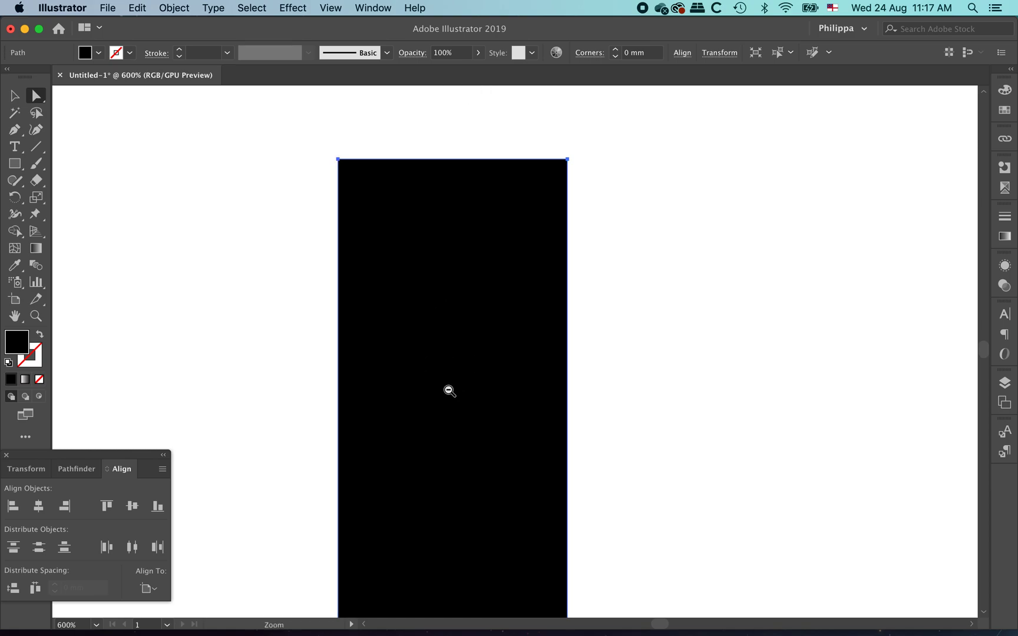
{"action": "left_click", "coordinate": [436, 364], "text": "alt+super"}
{"action": "left_click", "coordinate": [438, 365], "text": "alt+super"}
{"action": "left_click_drag", "start_coordinate": [572, 398], "coordinate": [450, 335]}
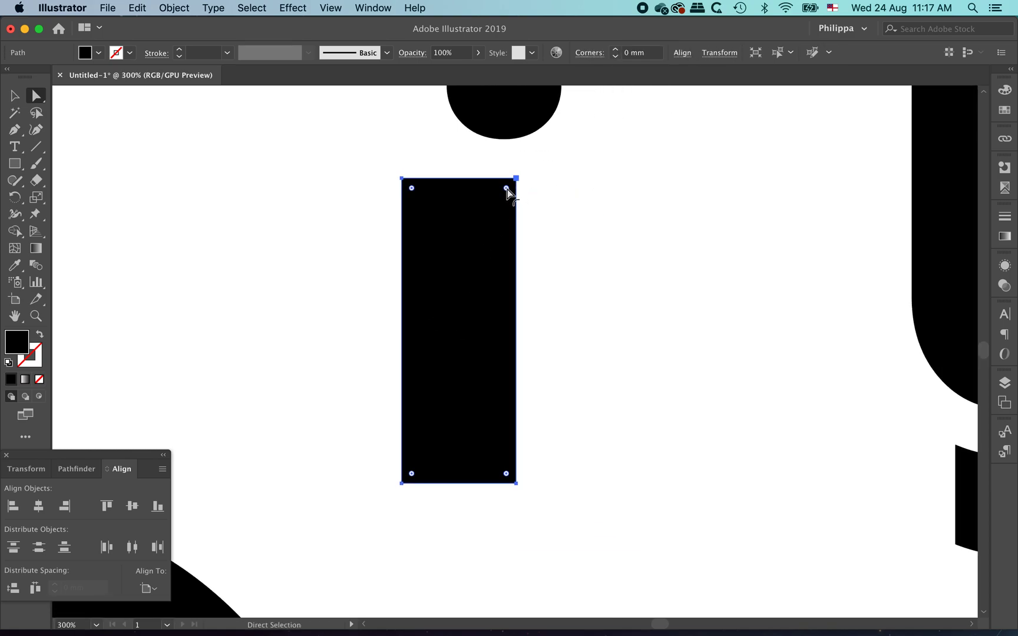
{"action": "left_click_drag", "start_coordinate": [507, 189], "coordinate": [466, 259]}
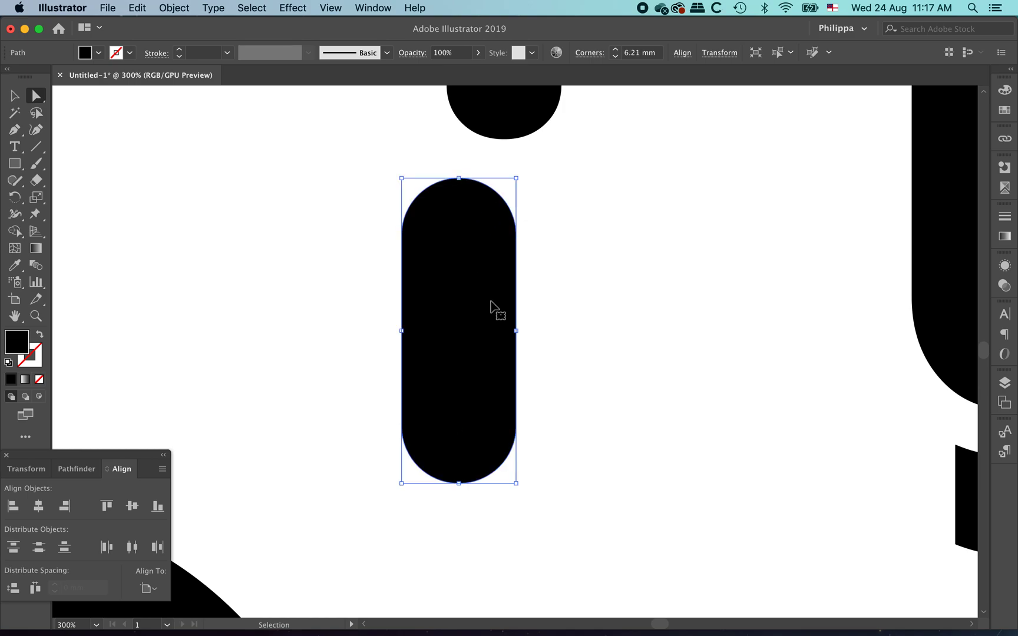
{"action": "key", "text": "super+z"}
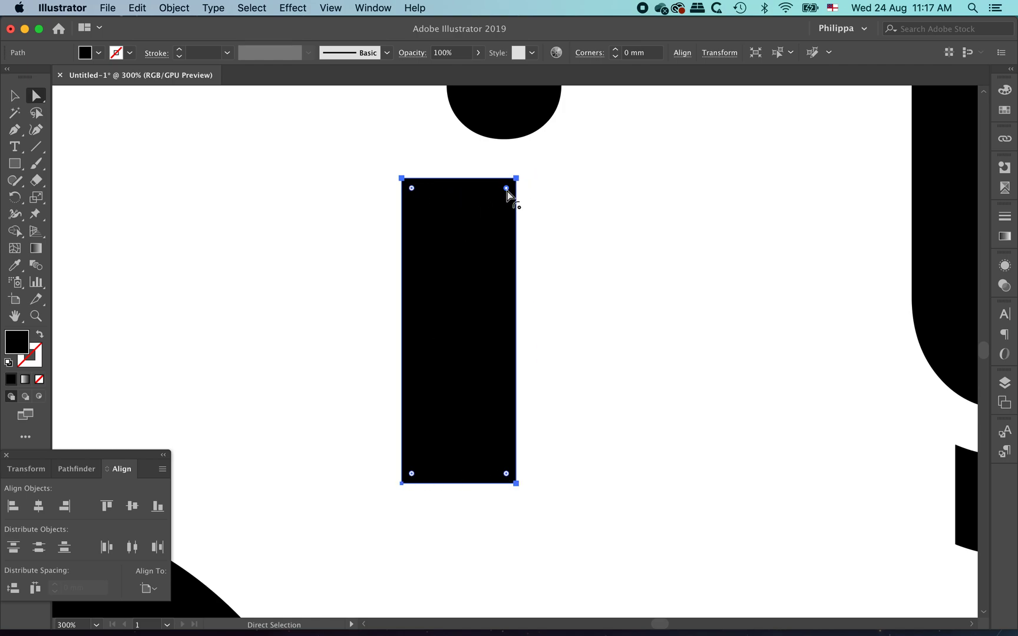
- Round only the upper-right corner of the i's stem by 12.42 mm, and reduce the radius to leave a short flat top edge
{"action": "left_click_drag", "start_coordinate": [506, 188], "coordinate": [408, 326]}
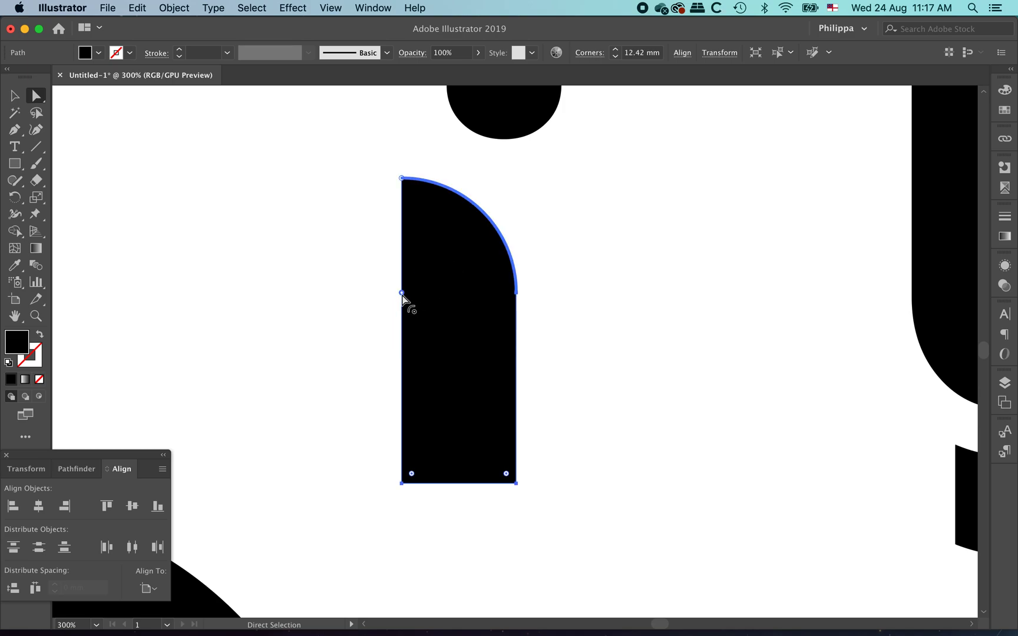
{"action": "left_click", "coordinate": [616, 219]}
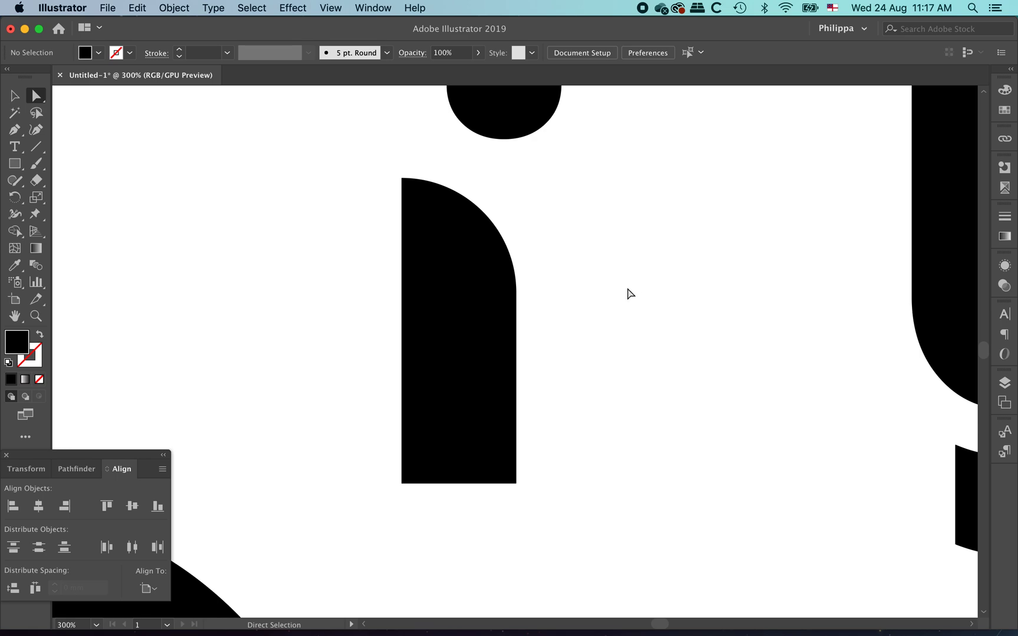
{"action": "left_click", "coordinate": [480, 304]}
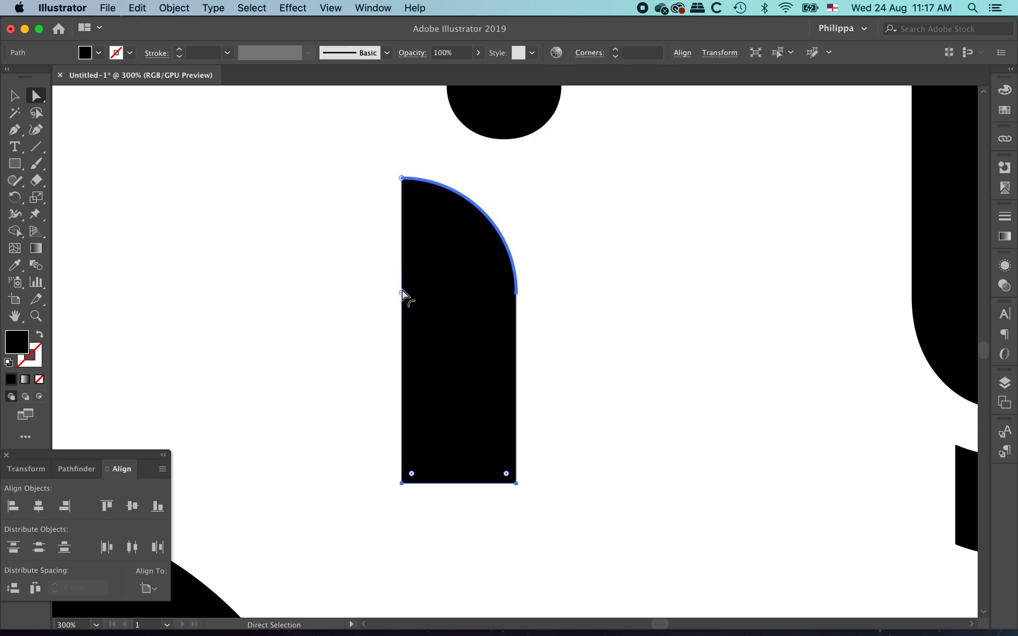
{"action": "left_click_drag", "start_coordinate": [403, 295], "coordinate": [451, 259]}
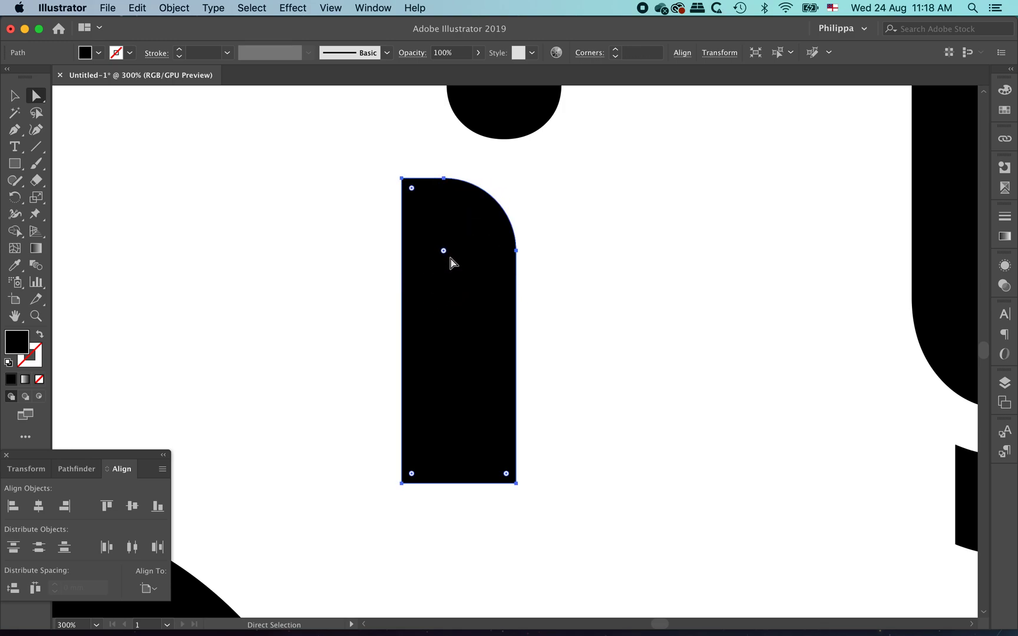
{"action": "left_click", "coordinate": [609, 287]}
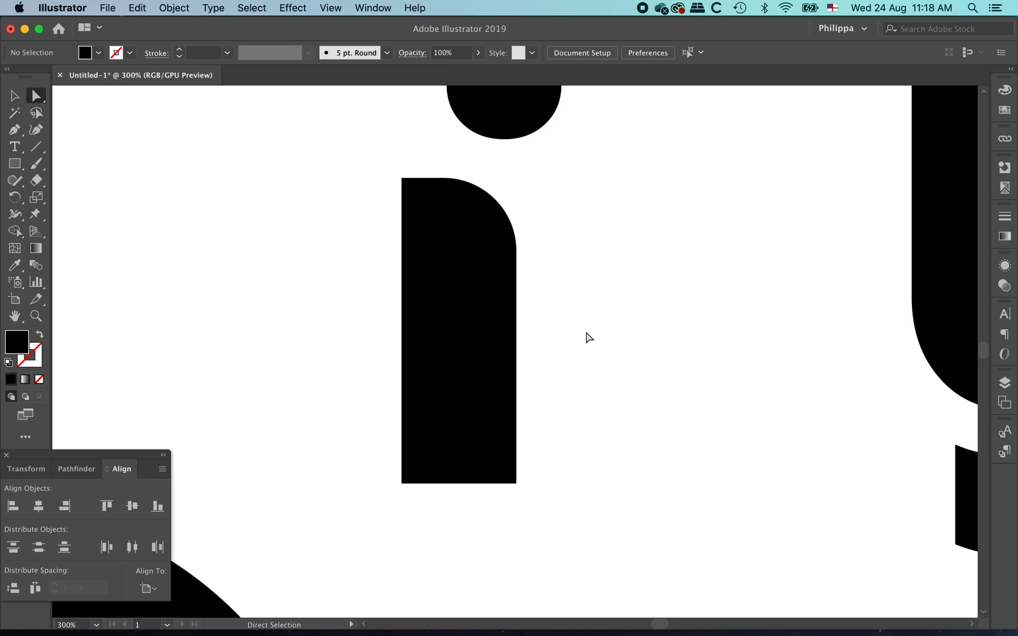
- Round the top inner corner of the y's left stem by about 10.46 mm, and deselect the letter
{"action": "left_click", "coordinate": [515, 303], "text": "alt+super"}
{"action": "left_click", "coordinate": [582, 342], "text": "alt+super"}
{"action": "left_click", "coordinate": [585, 344], "text": "alt+super"}
{"action": "left_click_drag", "start_coordinate": [565, 145], "coordinate": [538, 227]}
{"action": "left_click_drag", "start_coordinate": [511, 175], "coordinate": [653, 299]}
{"action": "left_click", "coordinate": [615, 291]}
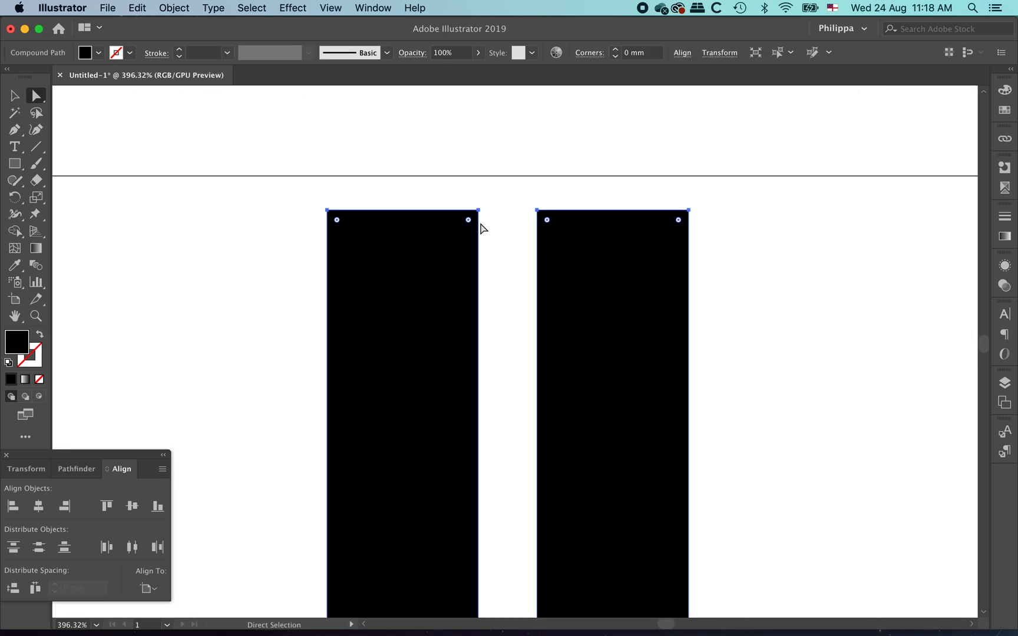
{"action": "left_click_drag", "start_coordinate": [468, 220], "coordinate": [356, 312]}
{"action": "key", "text": "super+z"}
{"action": "left_click_drag", "start_coordinate": [468, 221], "coordinate": [342, 331]}
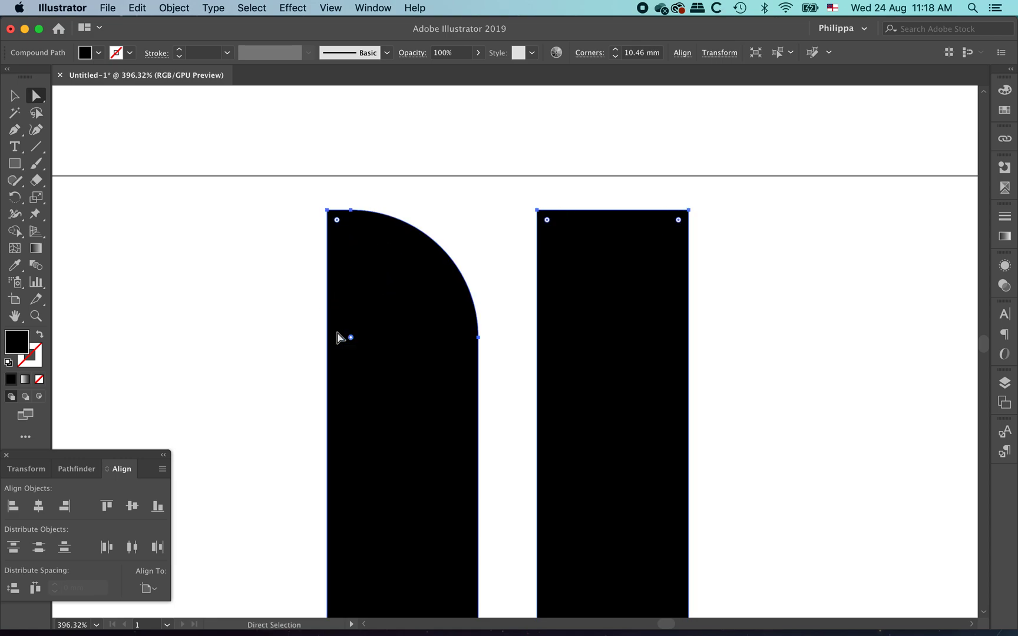
{"action": "left_click", "coordinate": [257, 272]}
- Review the reshaped letters across the whole artboard with the Selection tool active
{"action": "left_click", "coordinate": [494, 362], "text": "alt+super"}
{"action": "left_click", "coordinate": [505, 420], "text": "alt+super"}
{"action": "left_click", "coordinate": [516, 428], "text": "alt+super"}
{"action": "left_click", "coordinate": [516, 427], "text": "alt+super"}
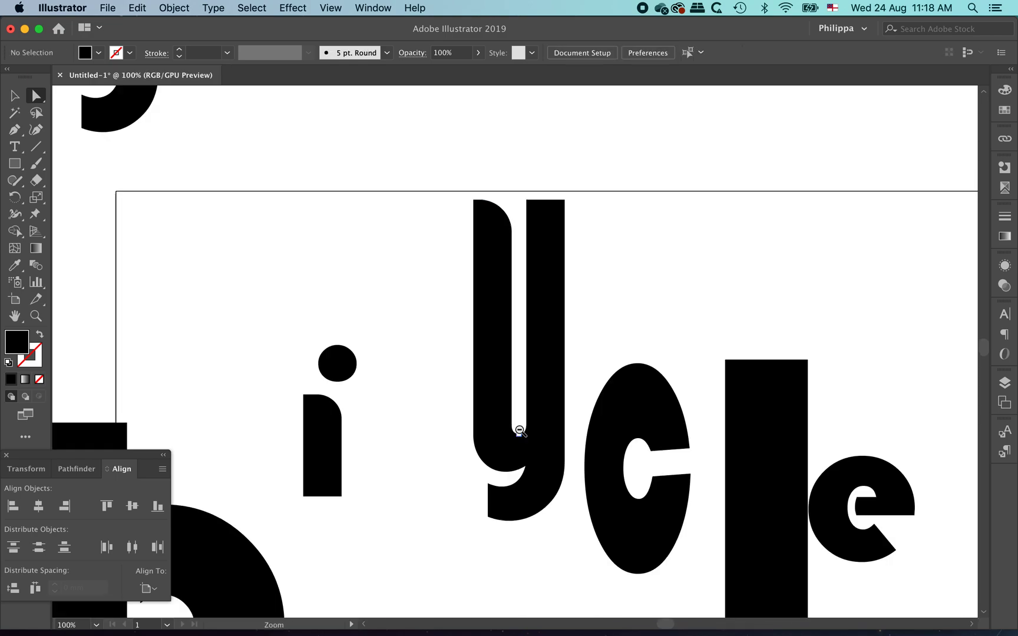
{"action": "left_click", "coordinate": [519, 425], "text": "alt+super"}
{"action": "left_click", "coordinate": [15, 96]}
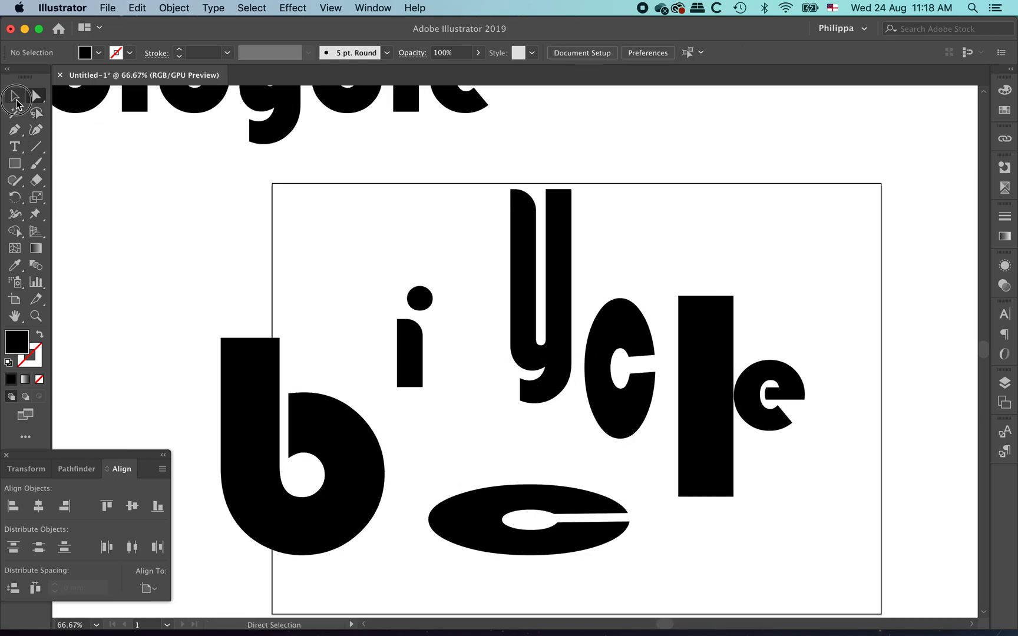
{"action": "left_click_drag", "start_coordinate": [770, 441], "coordinate": [622, 344]}
{"action": "left_click", "coordinate": [555, 374], "text": "alt+super"}
{"action": "left_click_drag", "start_coordinate": [542, 325], "coordinate": [584, 379]}
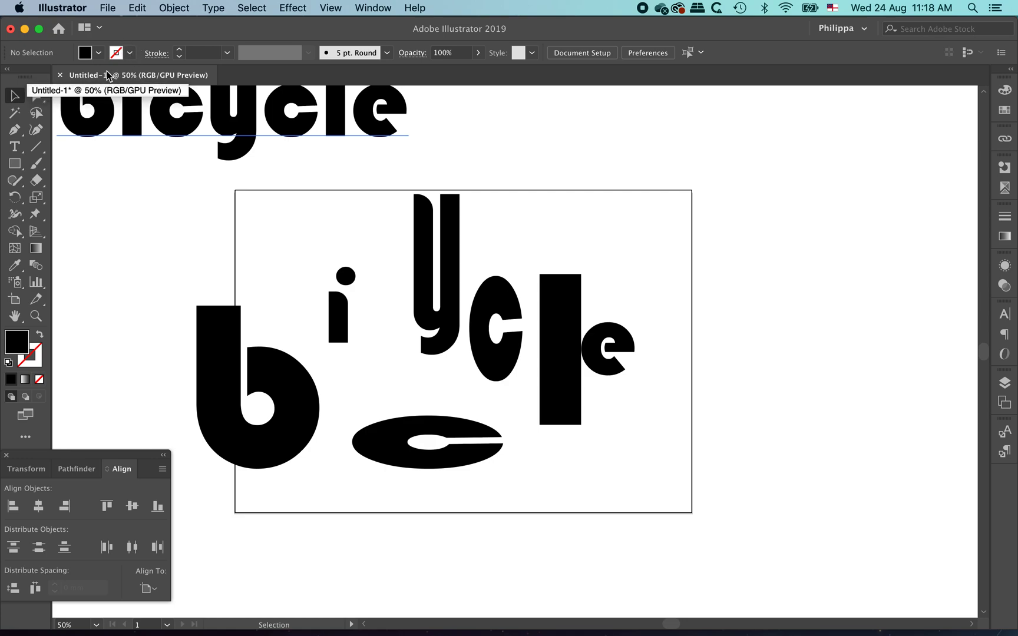
- Save the document as bicycle.ai in the Downloads folder in Adobe Illustrator format, accepting the Illustrator CC options
{"action": "key", "text": "super+s"}
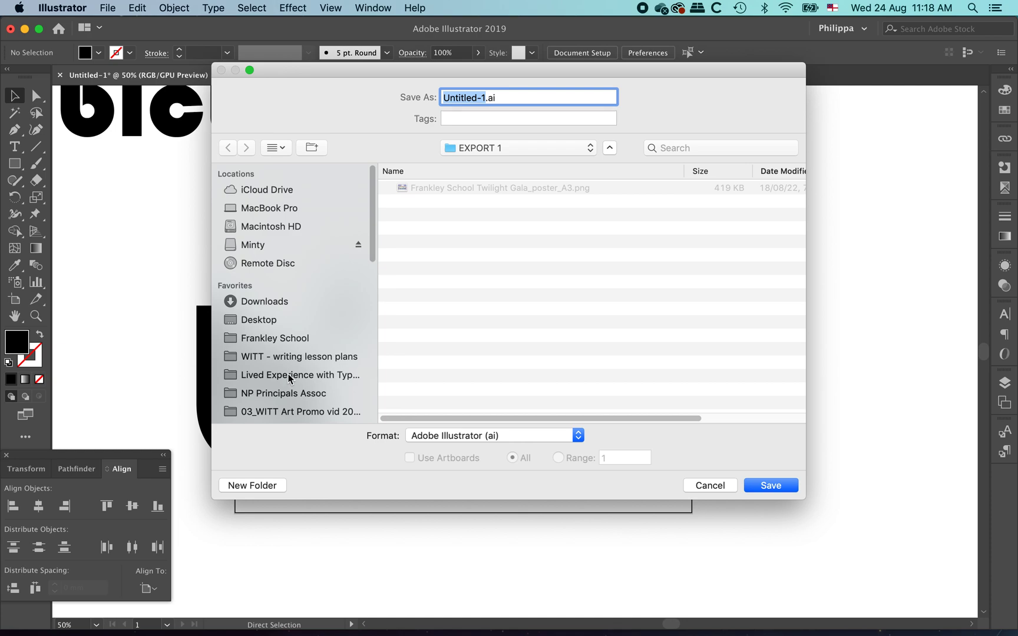
{"action": "left_click", "coordinate": [264, 302]}
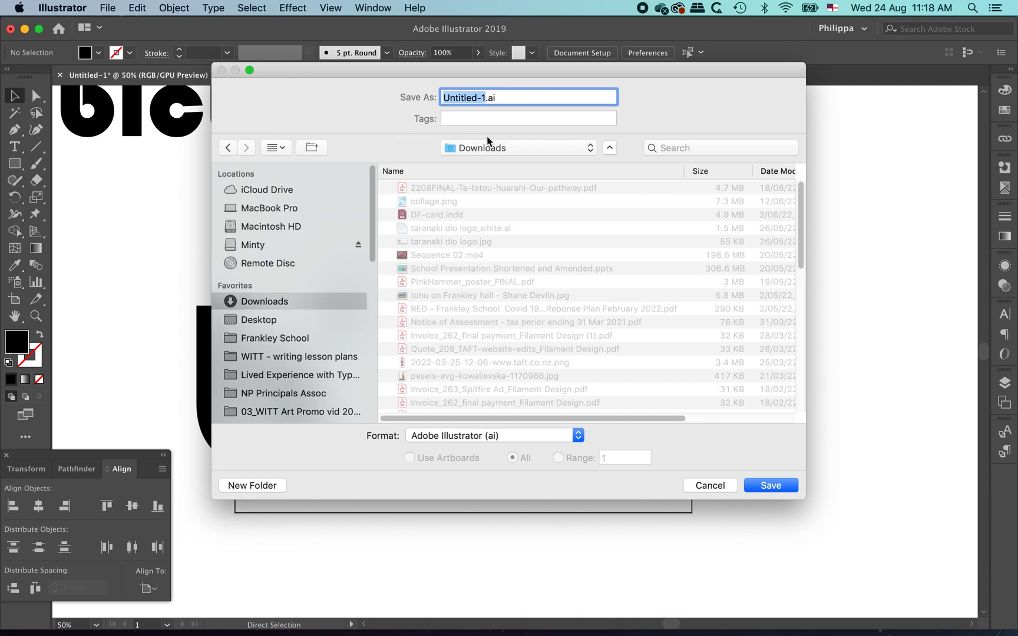
{"action": "type", "text": "bicycle"}
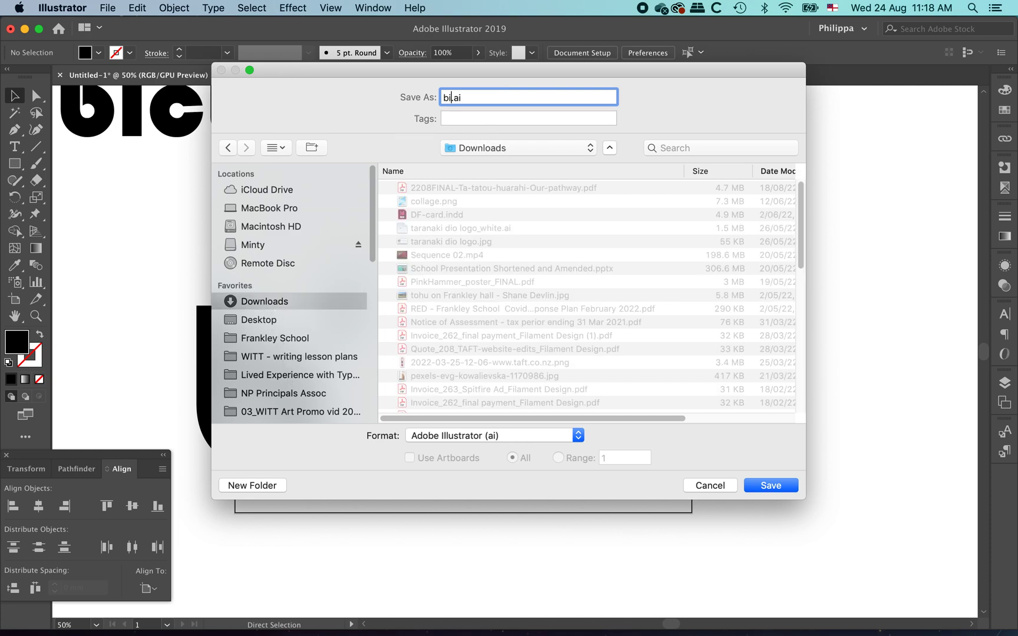
{"action": "left_click", "coordinate": [786, 489]}
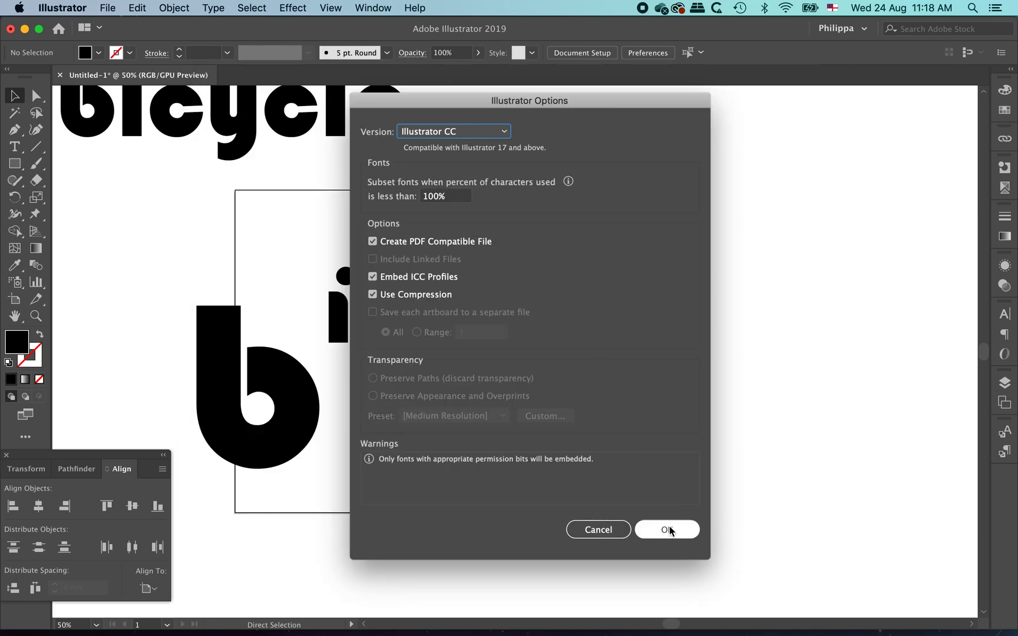
{"action": "left_click", "coordinate": [670, 530]}
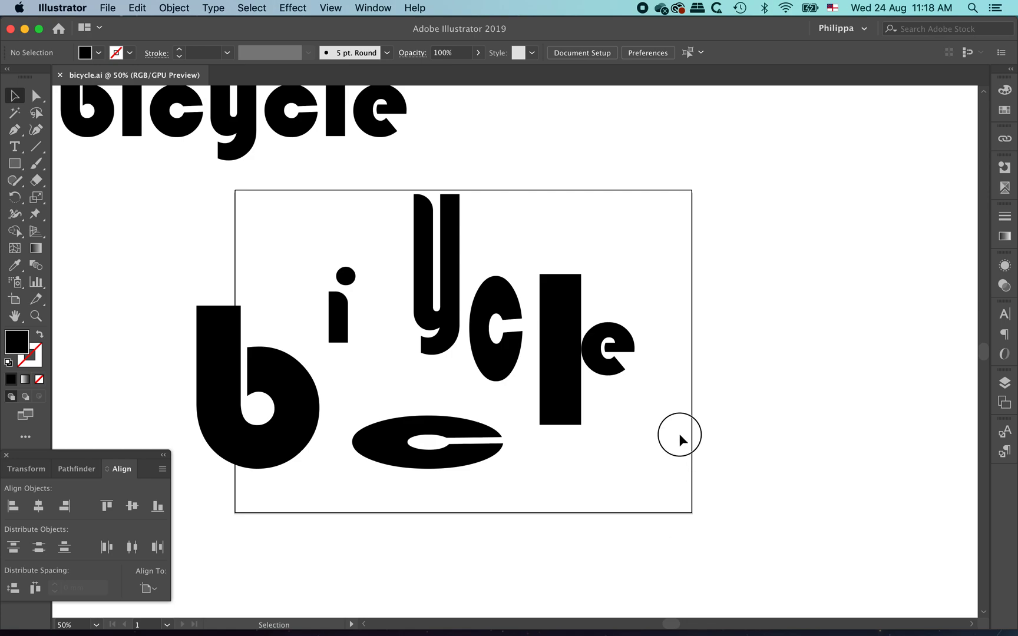
- Move the e slightly right and down so it clears the l, and save the file again
{"action": "left_click_drag", "start_coordinate": [609, 369], "coordinate": [620, 375]}
{"action": "left_click", "coordinate": [635, 441]}
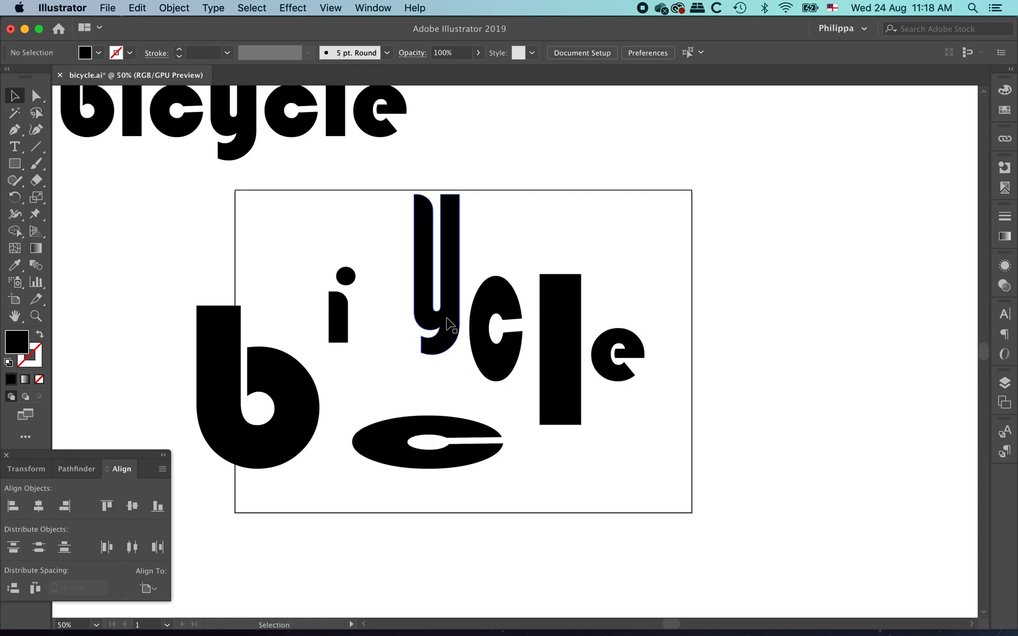
{"action": "key", "text": "super+s"}
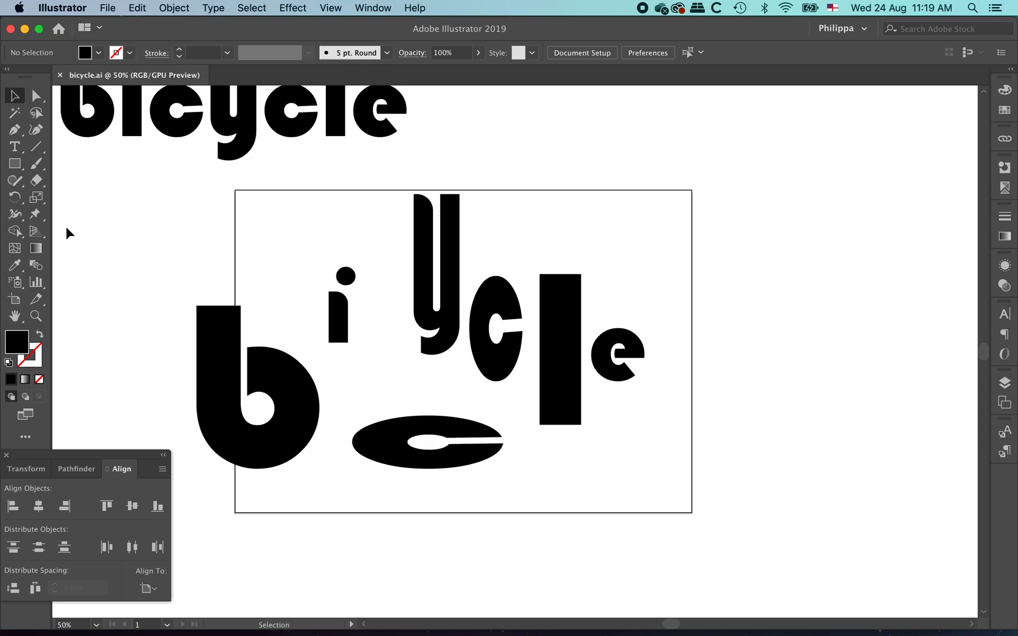
- Draw a rectangle spanning the artboard's full height over the second c, l and e, and fill it with light blue #A4E1FF
{"action": "left_click", "coordinate": [13, 167]}
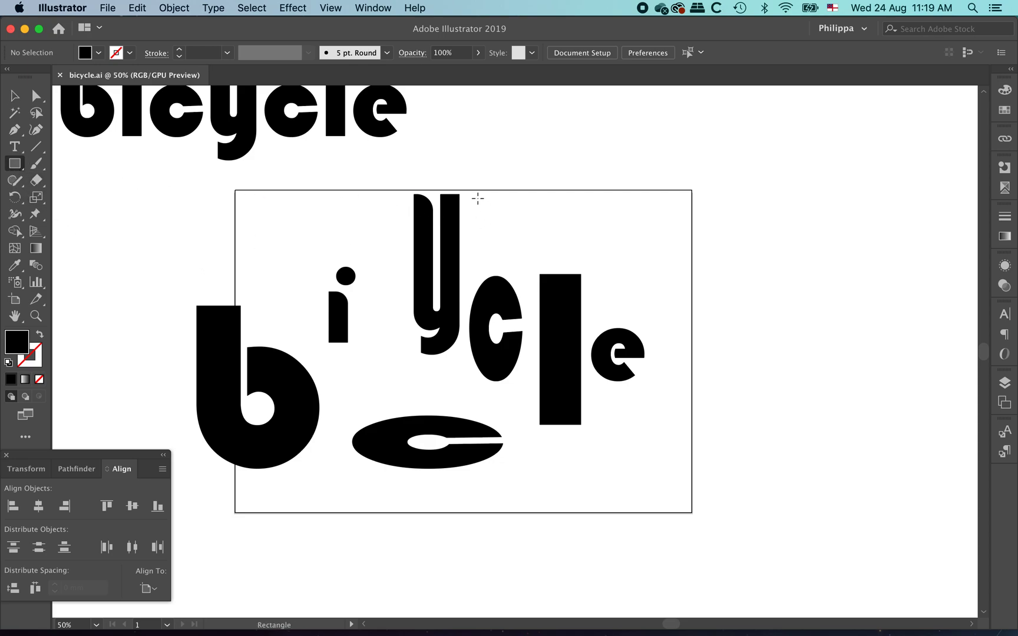
{"action": "left_click_drag", "start_coordinate": [471, 190], "coordinate": [664, 511]}
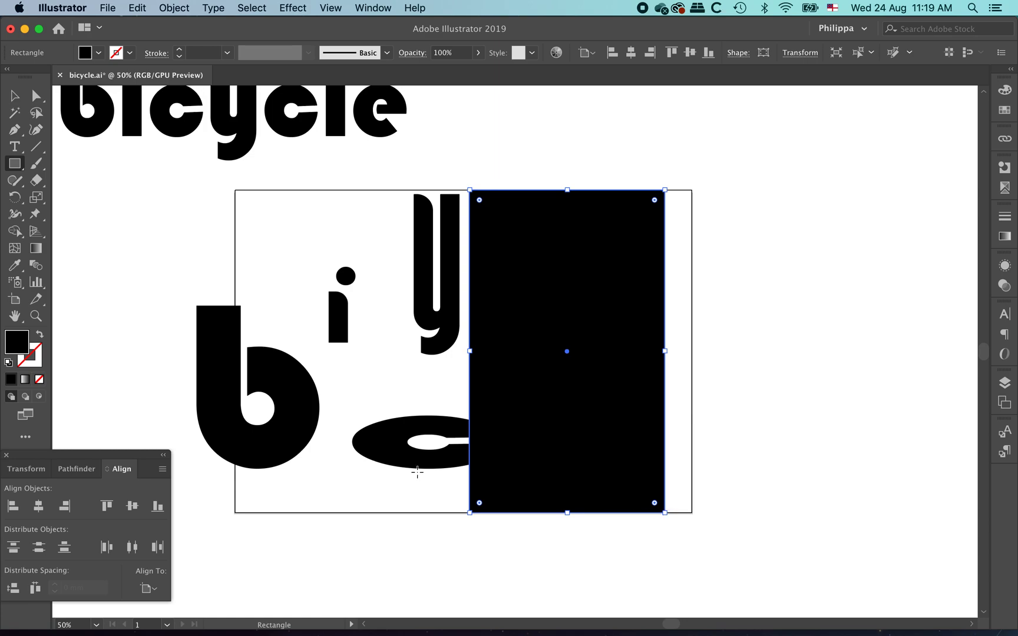
{"action": "left_click", "coordinate": [24, 360]}
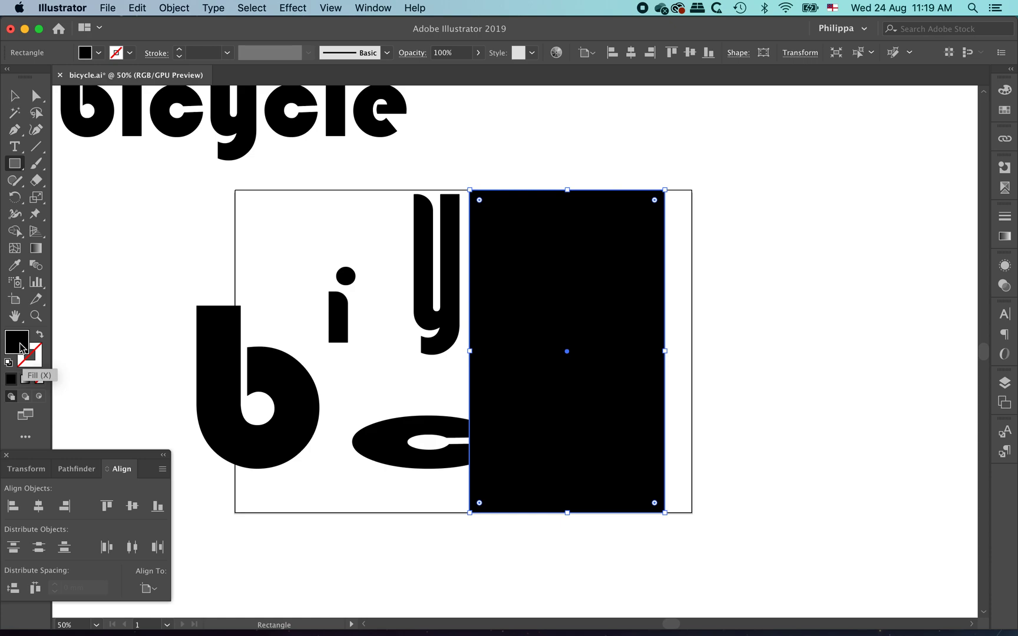
{"action": "left_click", "coordinate": [22, 342]}
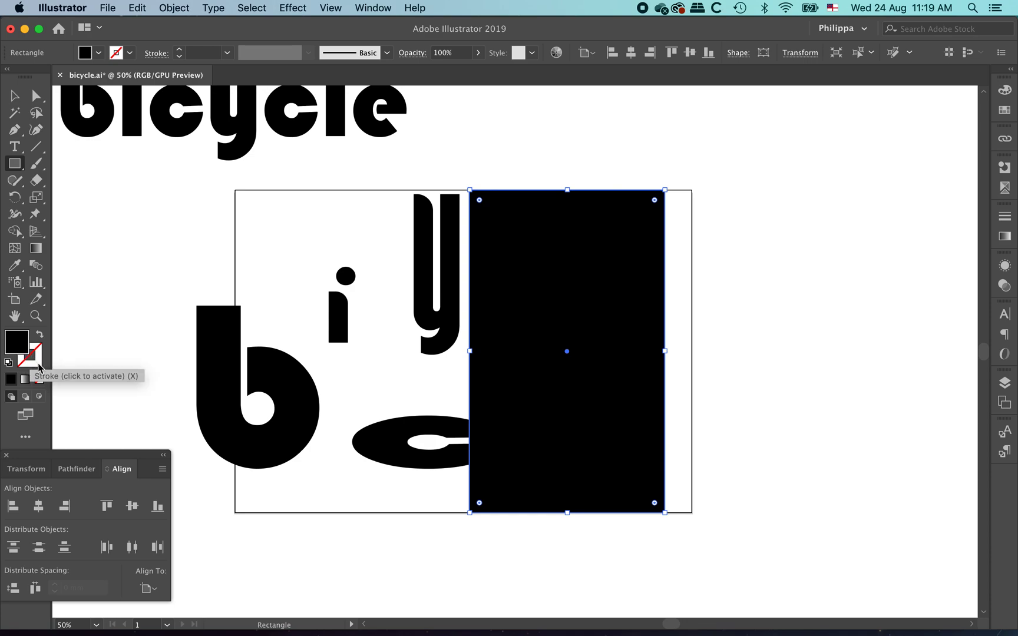
{"action": "double_click", "coordinate": [17, 343]}
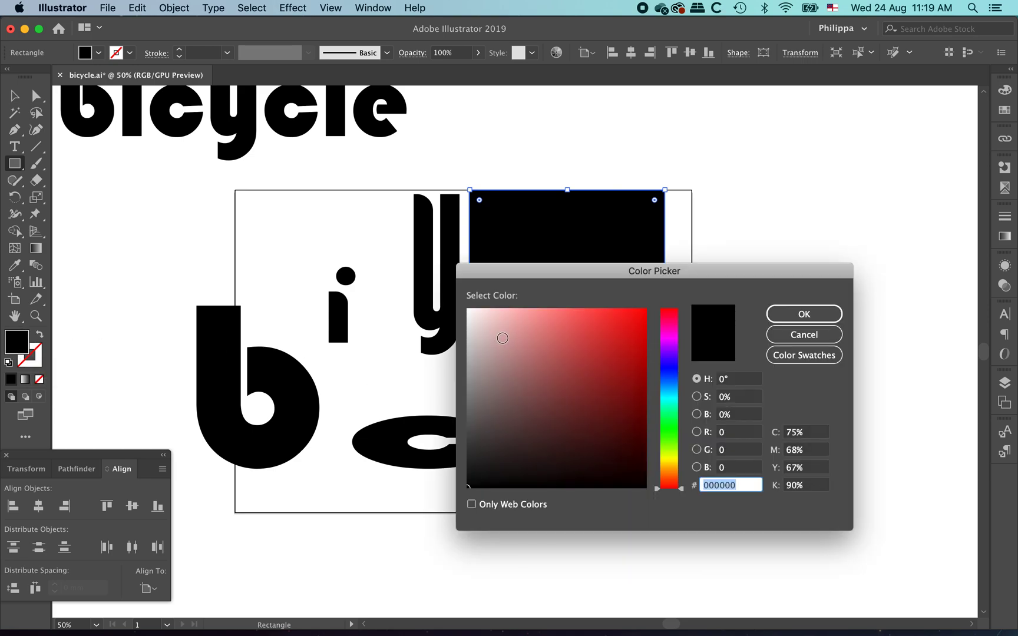
{"action": "left_click", "coordinate": [672, 390]}
{"action": "left_click_drag", "start_coordinate": [553, 333], "coordinate": [531, 309]}
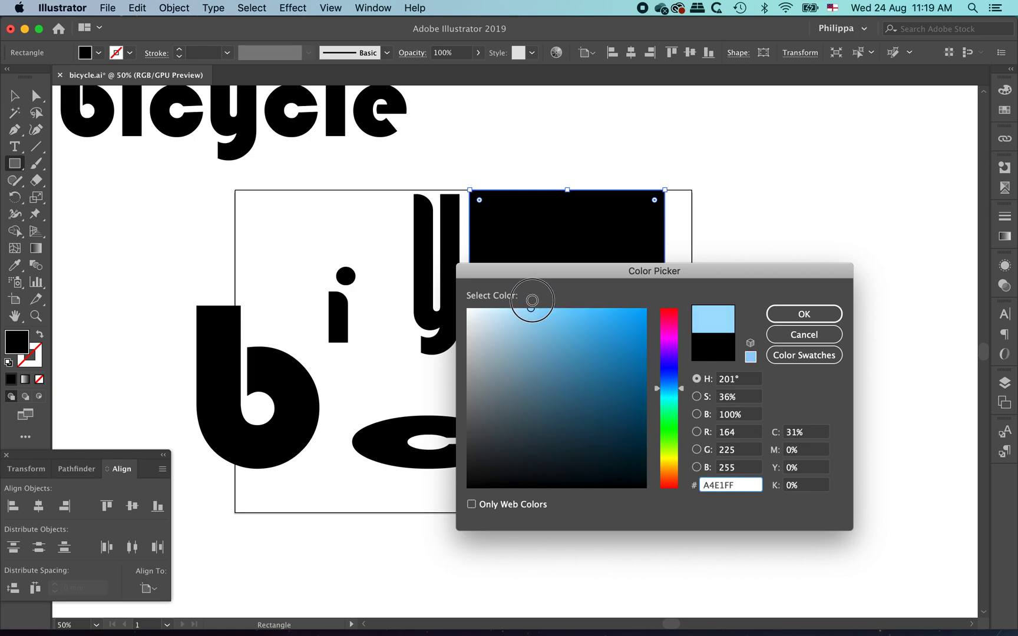
{"action": "left_click", "coordinate": [795, 315]}
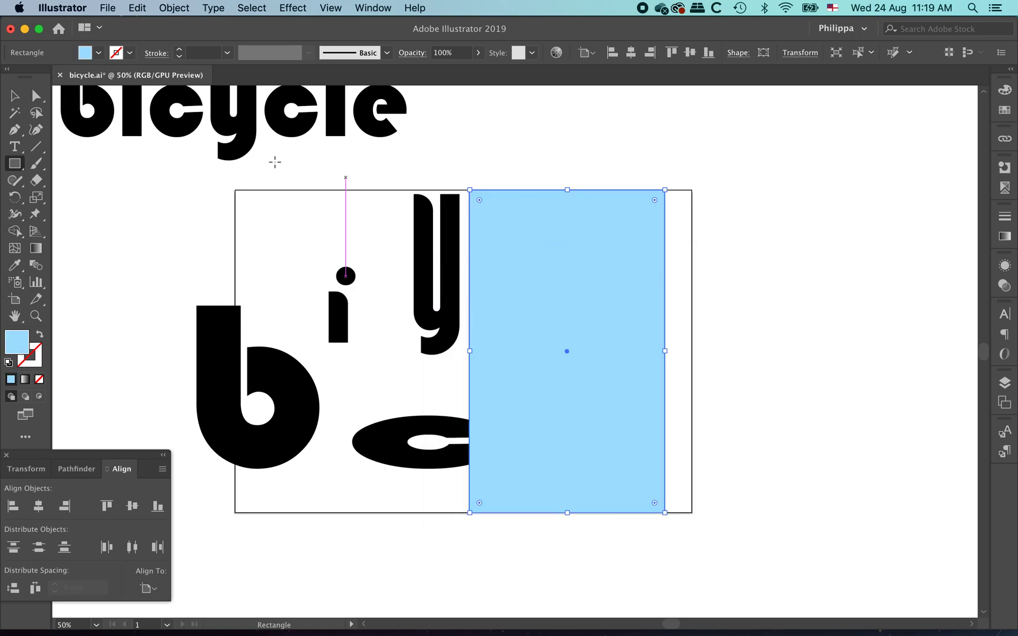
- Move the light blue rectangle left and slightly down so it overlaps the y
{"action": "left_click", "coordinate": [14, 96]}
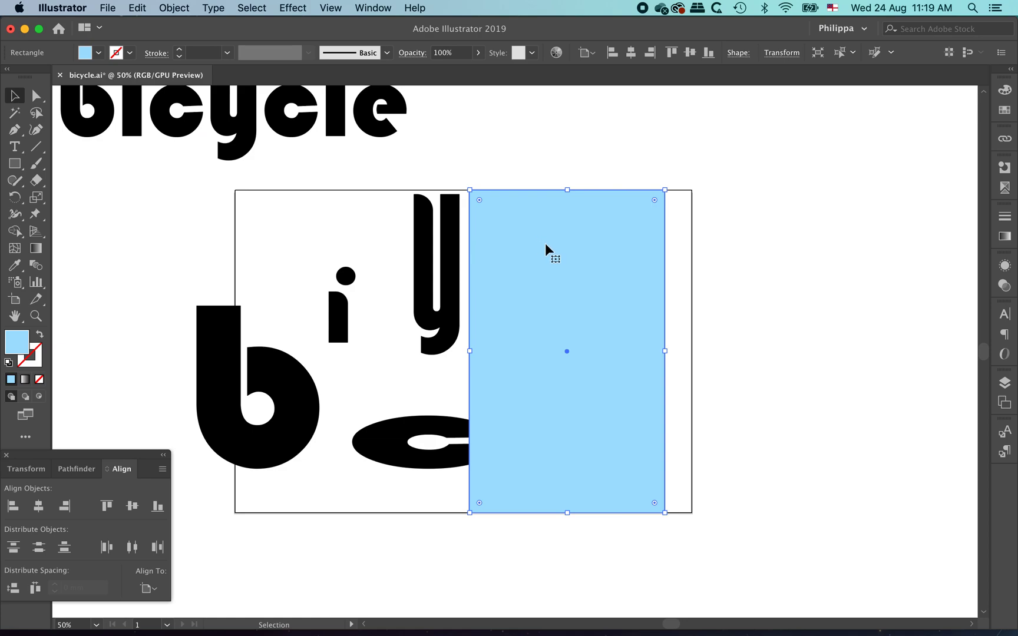
{"action": "left_click", "coordinate": [759, 316]}
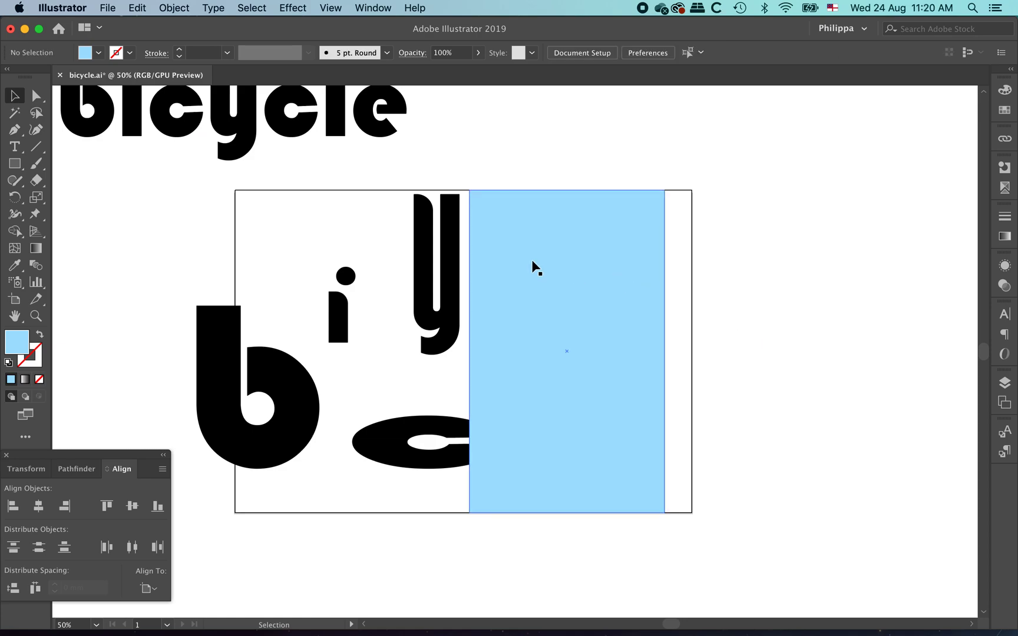
{"action": "left_click", "coordinate": [513, 282]}
{"action": "mouse_move", "coordinate": [513, 292]}
{"action": "left_mouse_down"}
{"action": "mouse_move", "coordinate": [622, 346]}
{"action": "mouse_move", "coordinate": [647, 341]}
{"action": "mouse_move", "coordinate": [552, 305]}
{"action": "mouse_move", "coordinate": [556, 316]}
{"action": "mouse_move", "coordinate": [518, 298]}
{"action": "mouse_move", "coordinate": [512, 313]}
{"action": "mouse_move", "coordinate": [443, 291]}
{"action": "mouse_move", "coordinate": [513, 315]}
{"action": "left_mouse_up"}
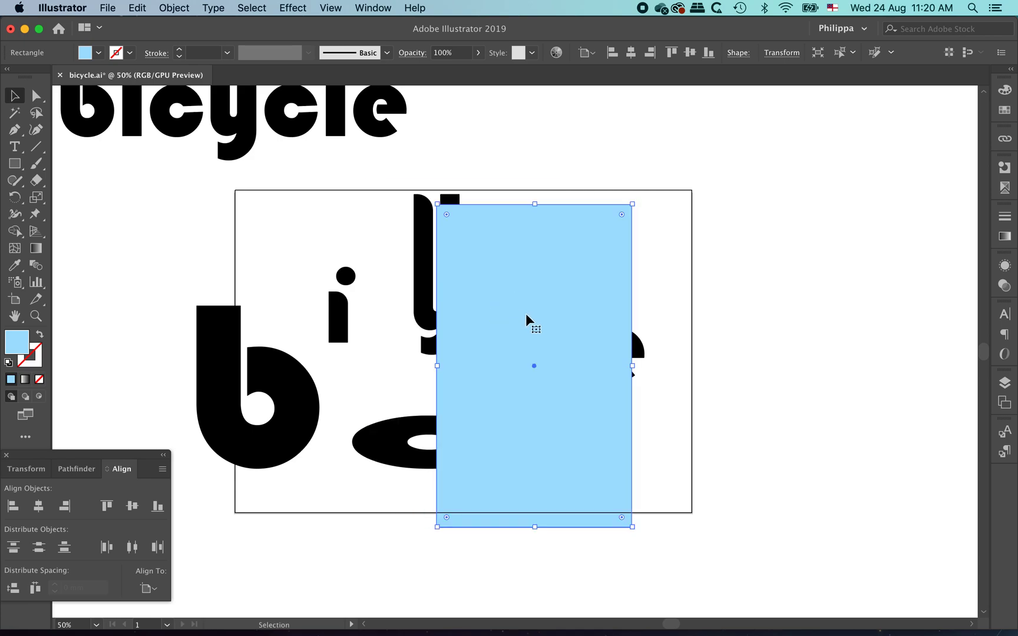
- List the objects inside Layer 1, hide the letter b and show it again
{"action": "left_click", "coordinate": [1004, 383]}
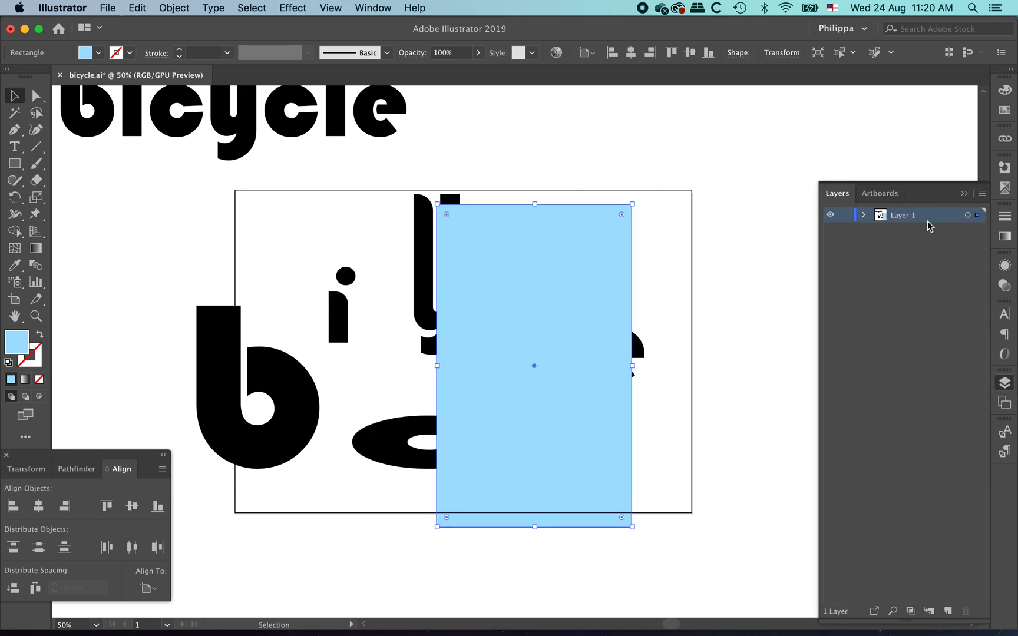
{"action": "left_click", "coordinate": [864, 218]}
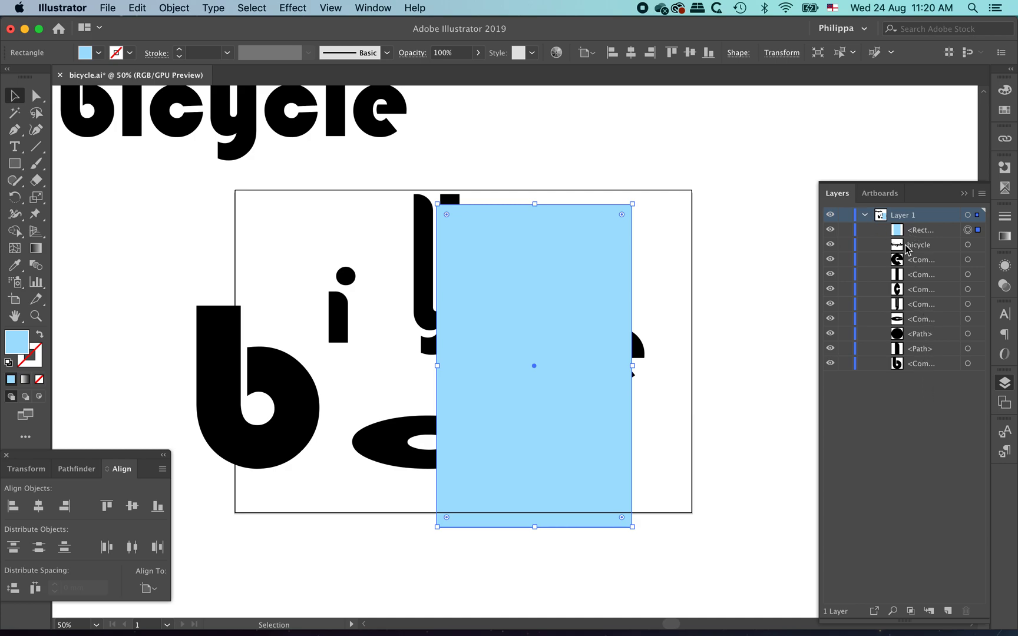
{"action": "left_click", "coordinate": [830, 363]}
{"action": "left_click", "coordinate": [830, 362]}
{"action": "left_click", "coordinate": [830, 364]}
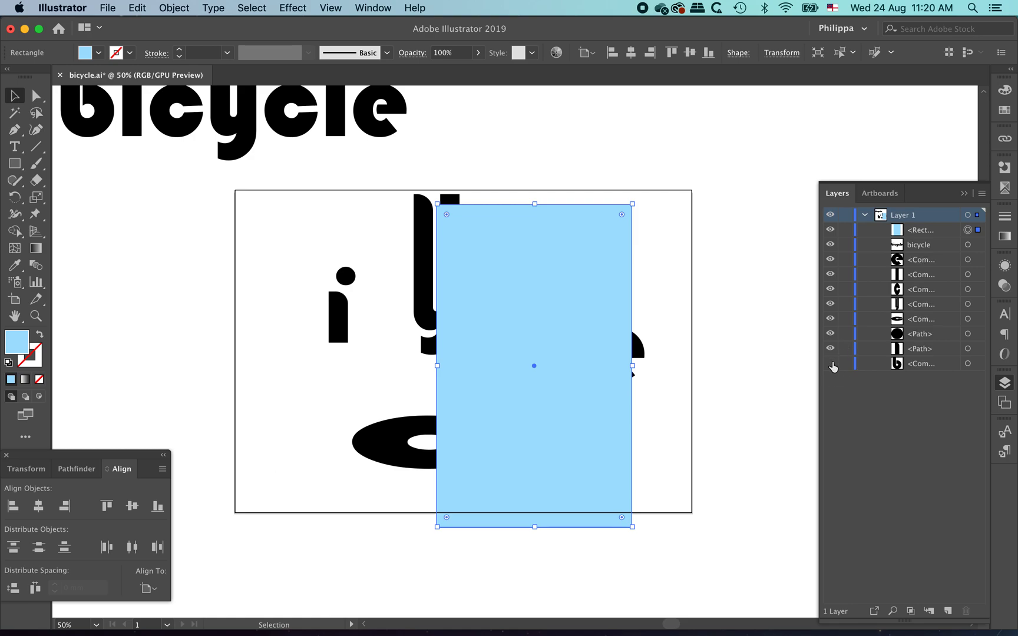
{"action": "left_click", "coordinate": [829, 363]}
- Lock the letter b, try to select it on the artboard, and unlock it
{"action": "left_click", "coordinate": [846, 363]}
{"action": "left_click", "coordinate": [829, 363]}
{"action": "left_click", "coordinate": [830, 365]}
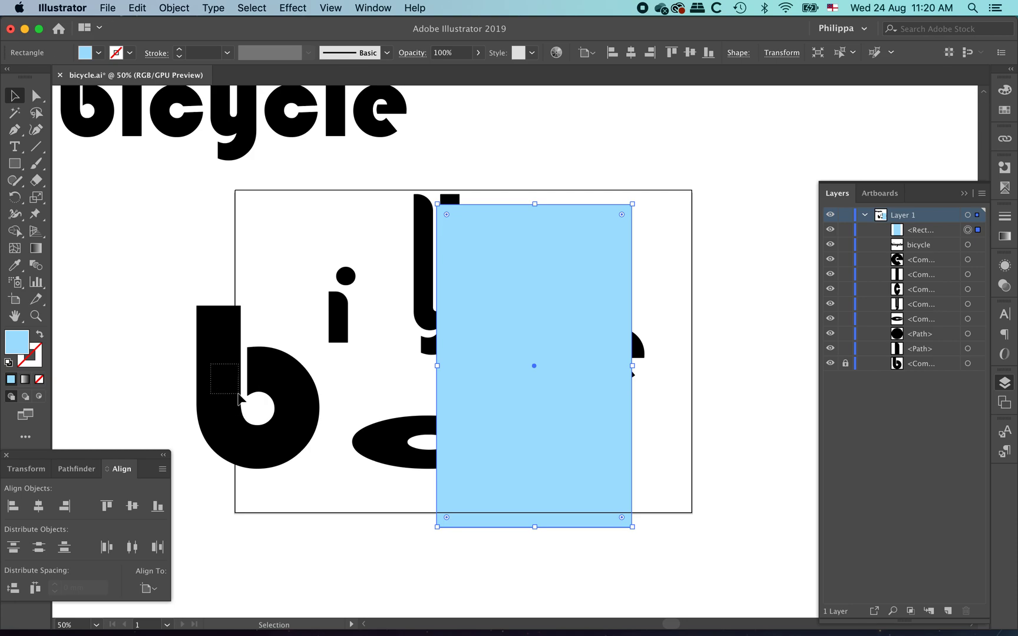
{"action": "left_click", "coordinate": [218, 366]}
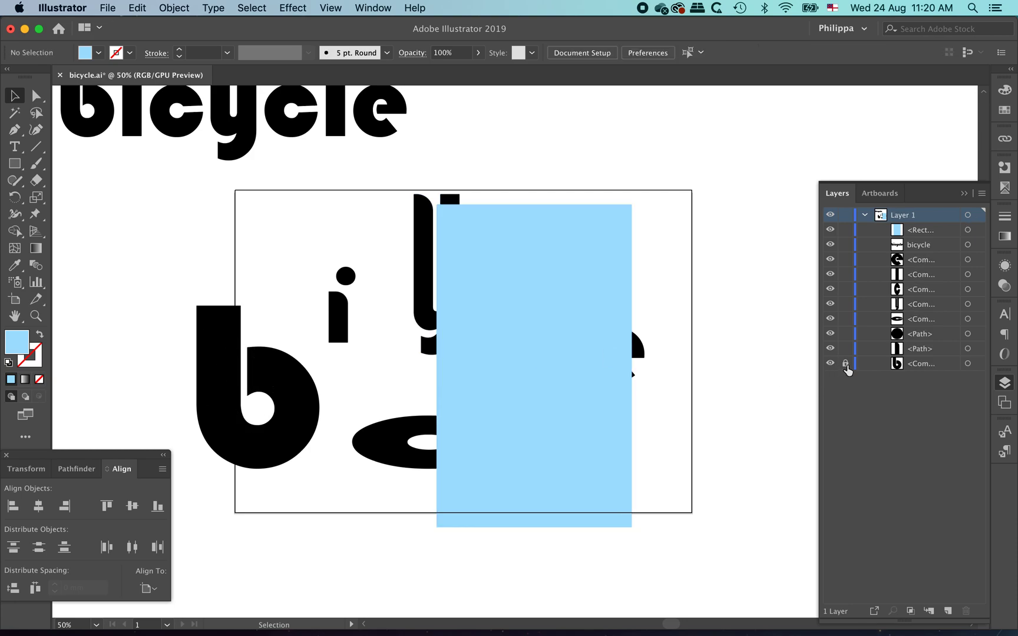
{"action": "left_click", "coordinate": [864, 215]}
{"action": "left_click", "coordinate": [964, 194]}
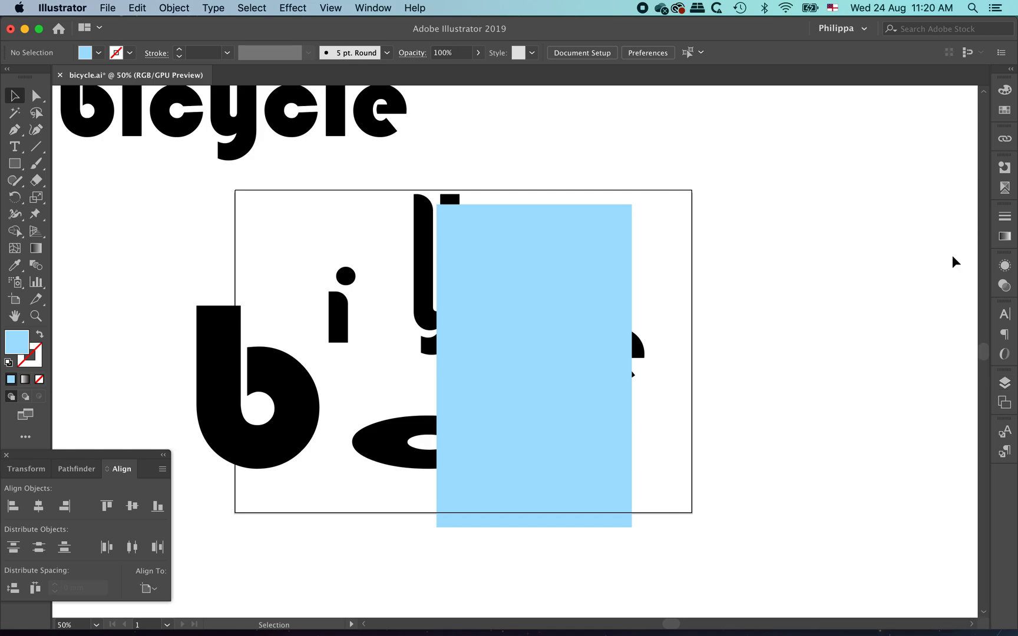
- Move the light blue rectangle up to line up with the artboard's top edge, and send it to the back behind the letters
{"action": "left_click", "coordinate": [561, 355]}
{"action": "left_click_drag", "start_coordinate": [572, 364], "coordinate": [570, 348]}
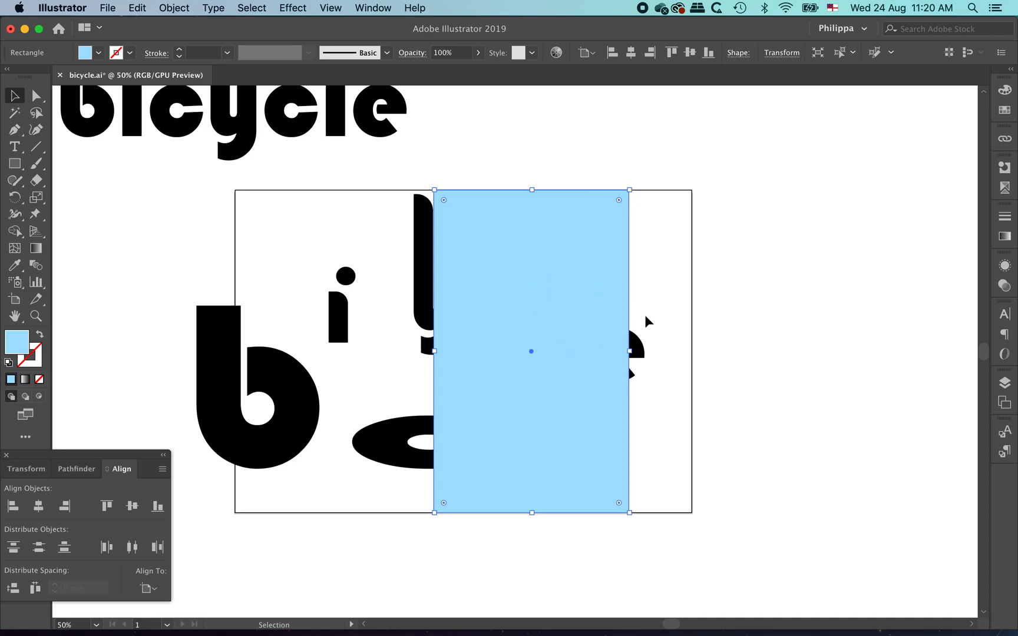
{"action": "right_click", "coordinate": [570, 233]}
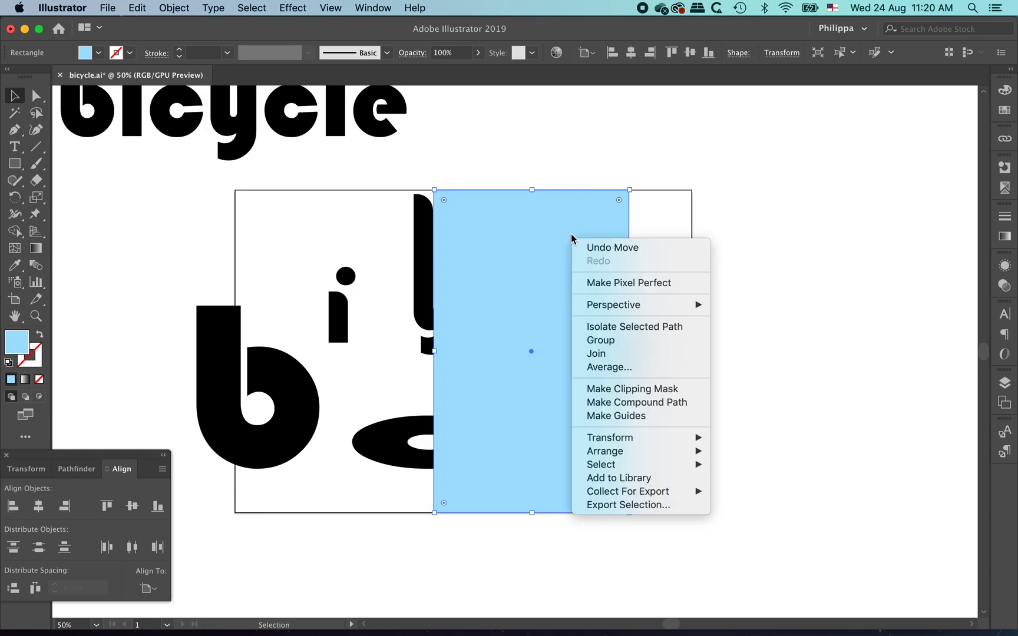
{"action": "mouse_move", "coordinate": [620, 454]}
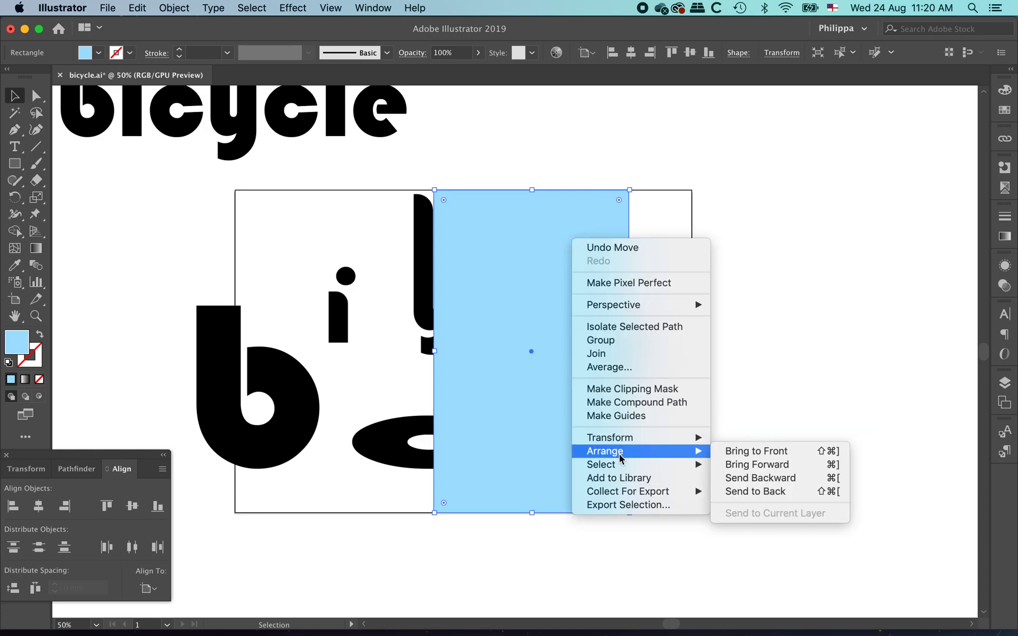
{"action": "left_click", "coordinate": [840, 492]}
{"action": "left_click", "coordinate": [761, 331]}
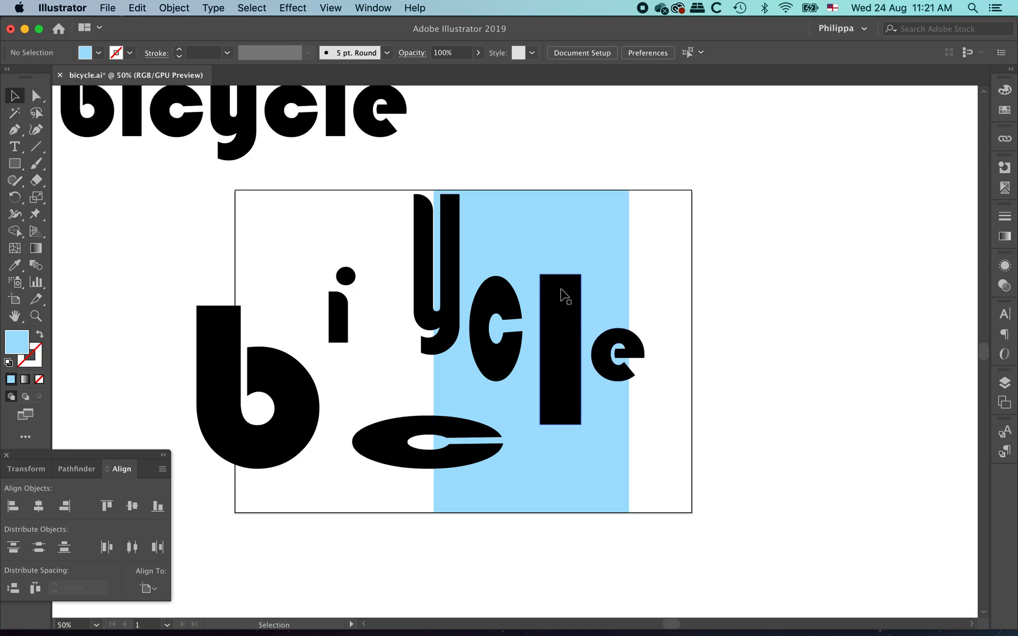
- Check where the light blue rectangle sits in the stacking order of Layer 1
{"action": "left_click", "coordinate": [1005, 383]}
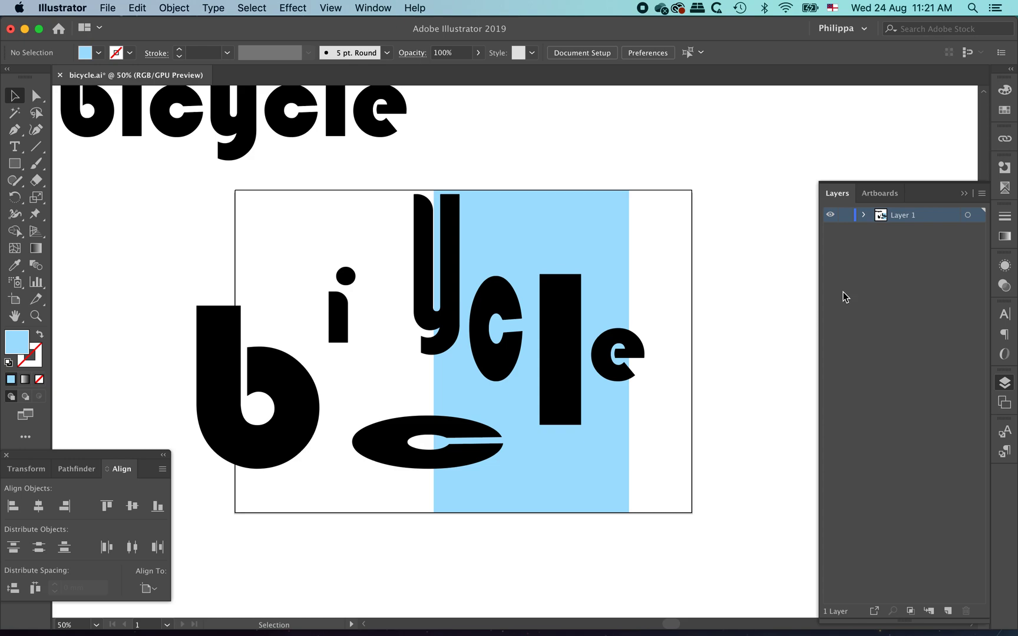
{"action": "left_click", "coordinate": [864, 215]}
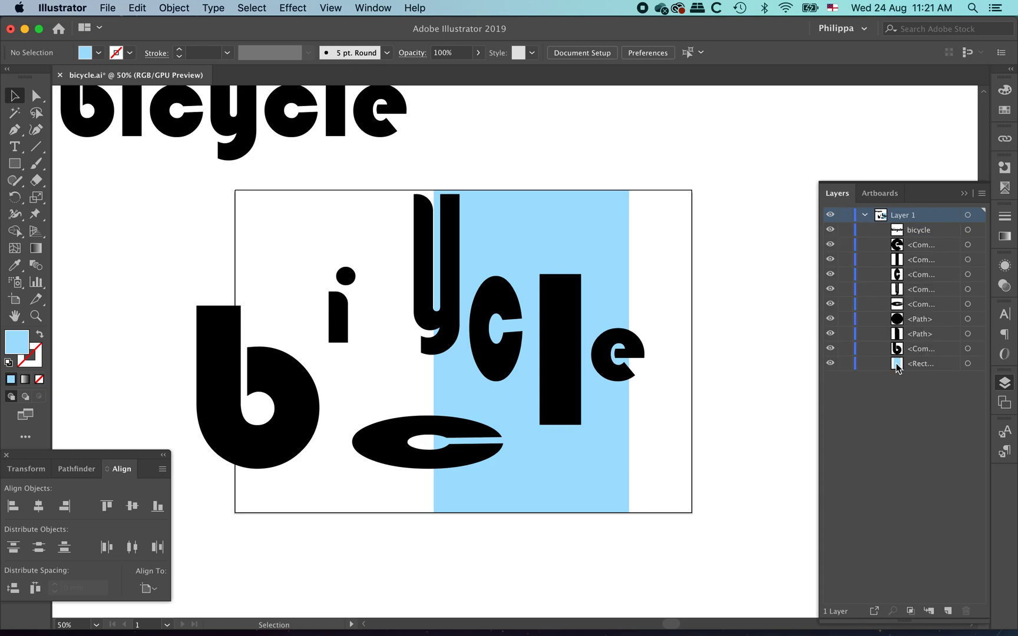
{"action": "left_click", "coordinate": [967, 195]}
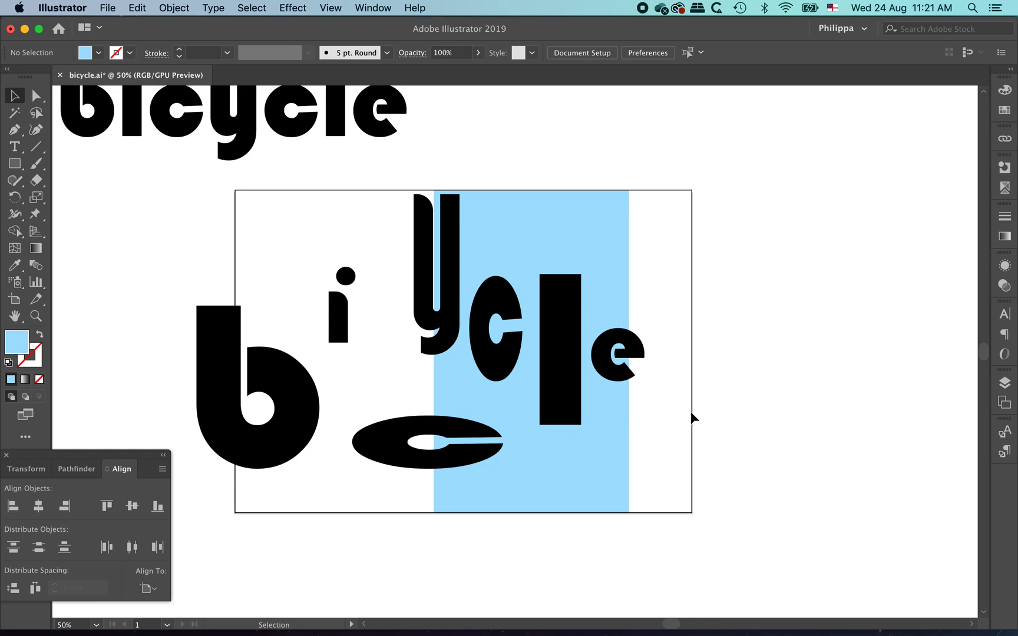
- Give the letter l the default white fill and black 1 pt stroke, and deselect it
{"action": "key", "text": "z"}
{"action": "left_click_drag", "start_coordinate": [364, 163], "coordinate": [733, 546]}
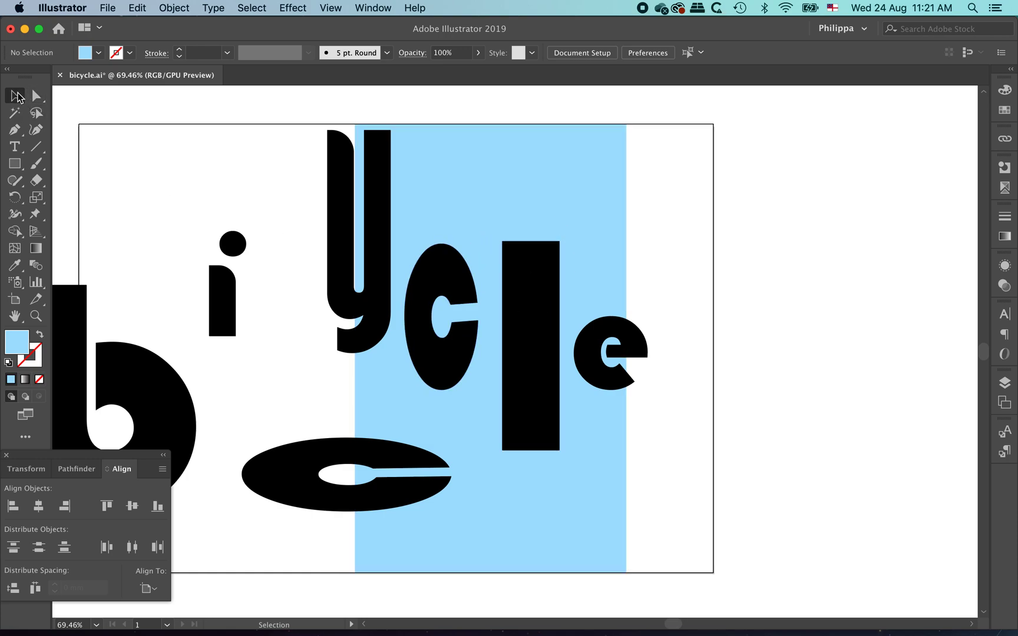
{"action": "left_click", "coordinate": [545, 306]}
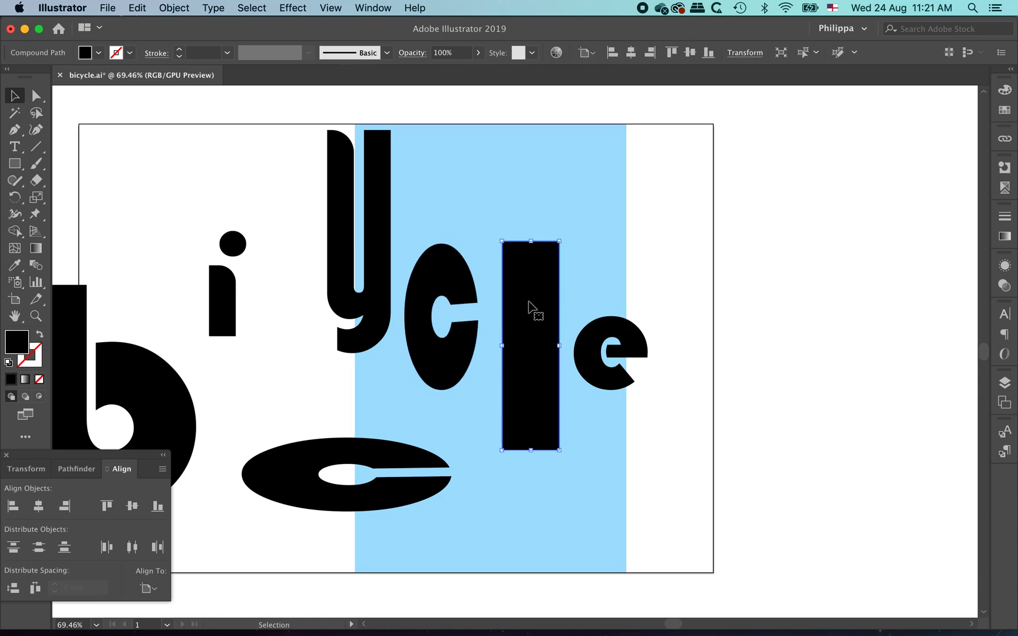
{"action": "left_click", "coordinate": [9, 362]}
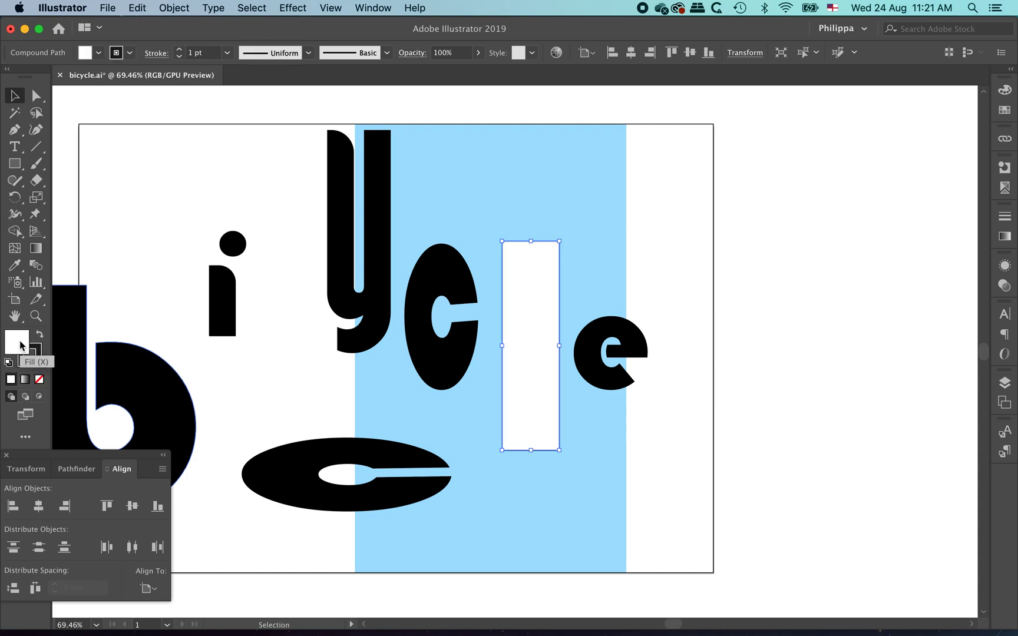
{"action": "left_click", "coordinate": [739, 286]}
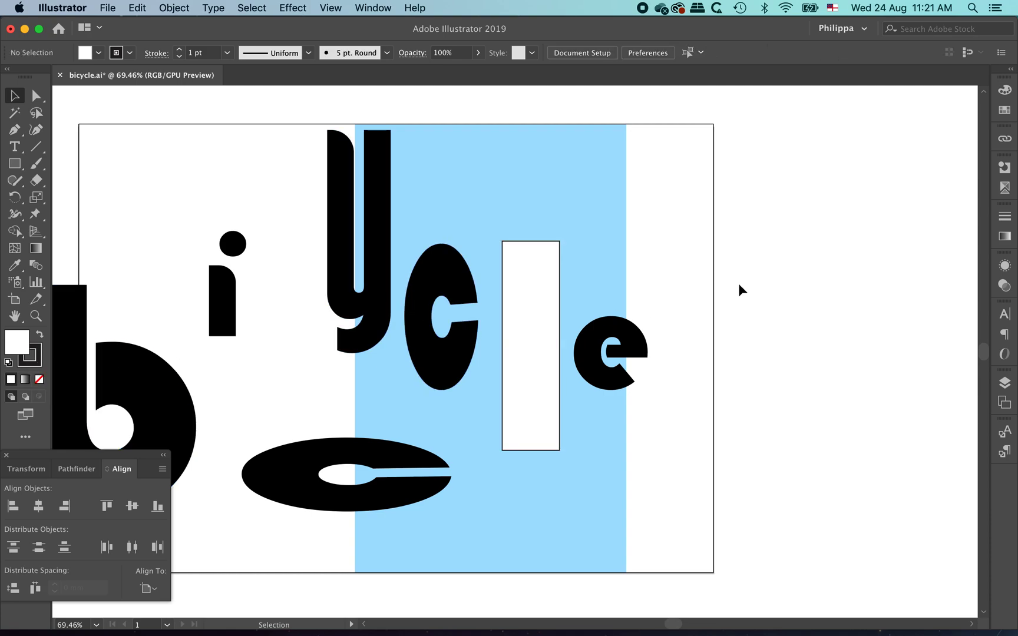
- Set the stroke of the white letter l to None, and deselect it
{"action": "left_click_drag", "start_coordinate": [518, 219], "coordinate": [599, 299]}
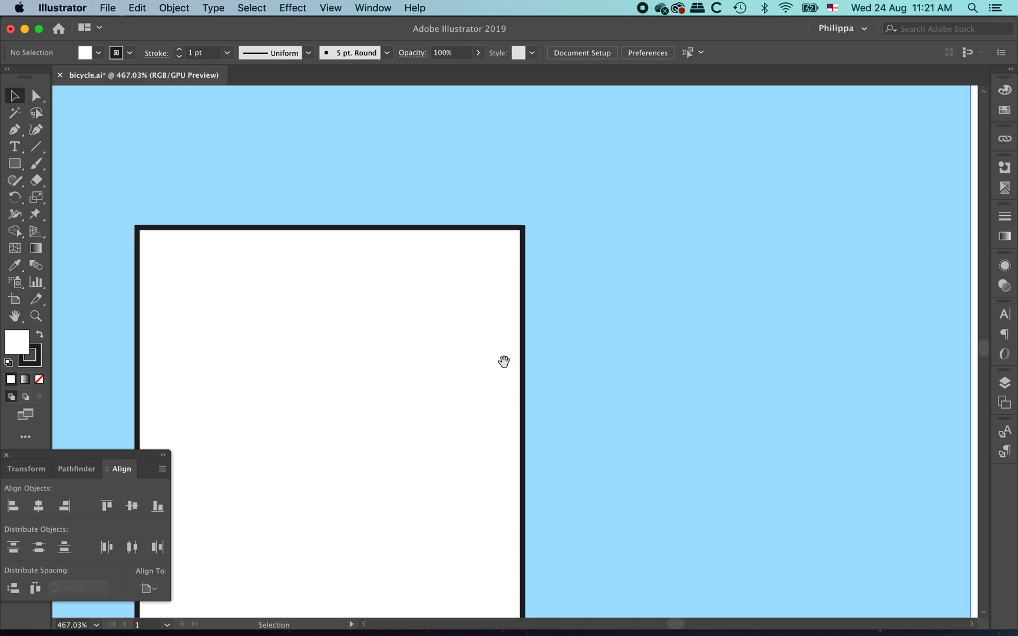
{"action": "left_click", "coordinate": [447, 339], "text": "alt+super"}
{"action": "left_click", "coordinate": [438, 406], "text": "alt+super"}
{"action": "left_click", "coordinate": [494, 395], "text": "alt+super"}
{"action": "left_click", "coordinate": [517, 352]}
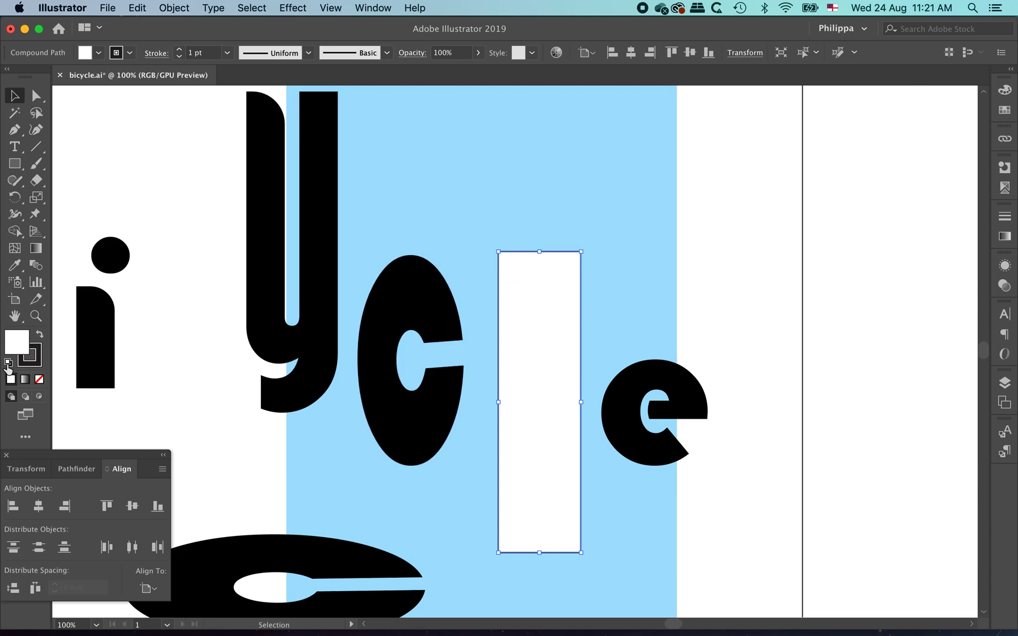
{"action": "left_click", "coordinate": [39, 365]}
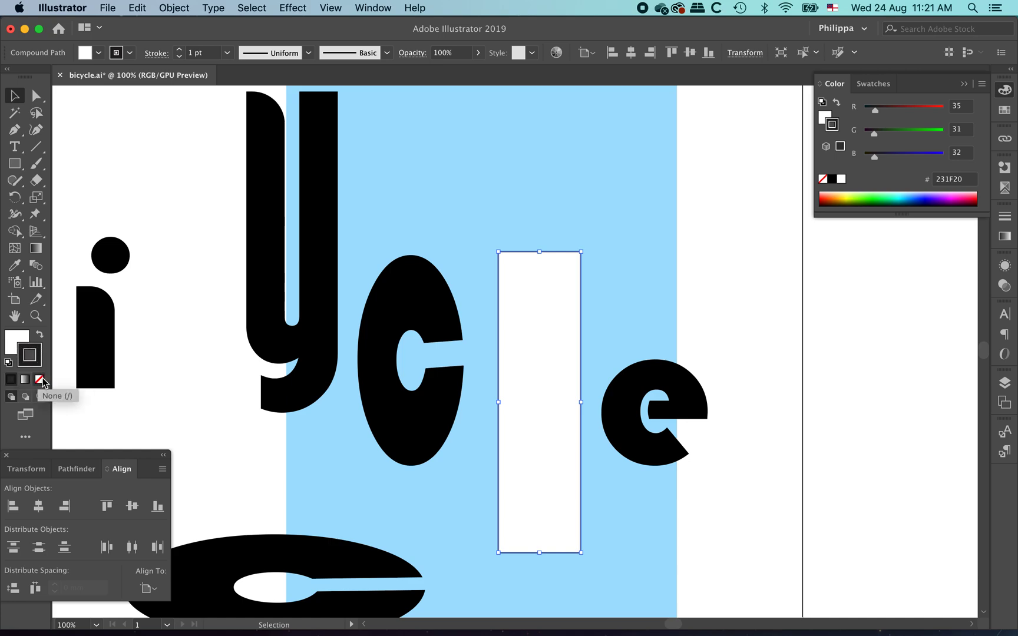
{"action": "left_click", "coordinate": [39, 381]}
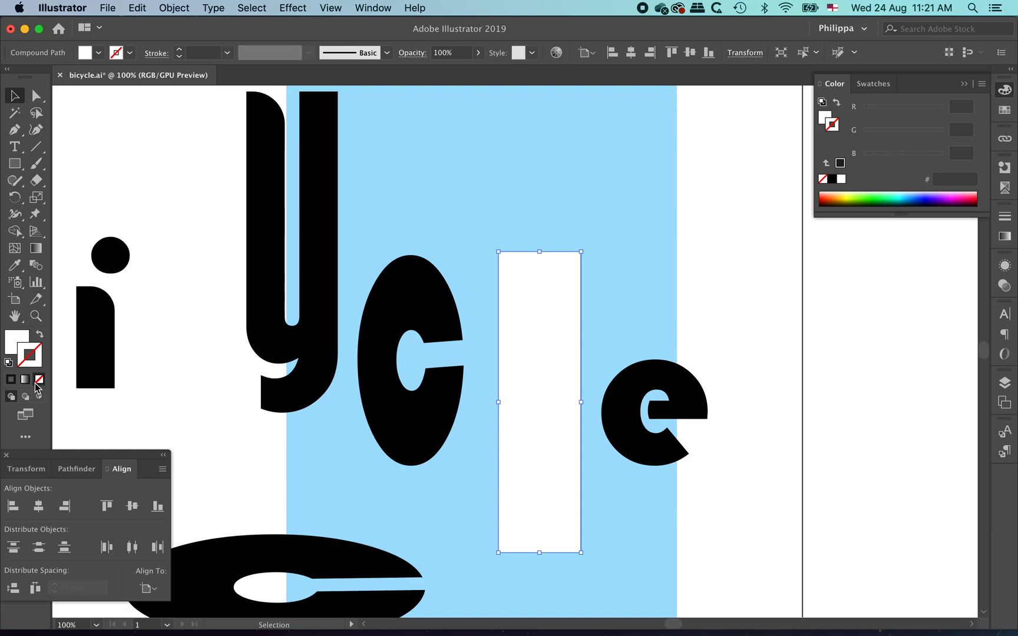
{"action": "left_click", "coordinate": [745, 280]}
- Inspect the upper right corner of the white l up close for any outline, and return to the 100% view
{"action": "key", "text": "super+space"}
{"action": "left_click_drag", "start_coordinate": [554, 238], "coordinate": [621, 304]}
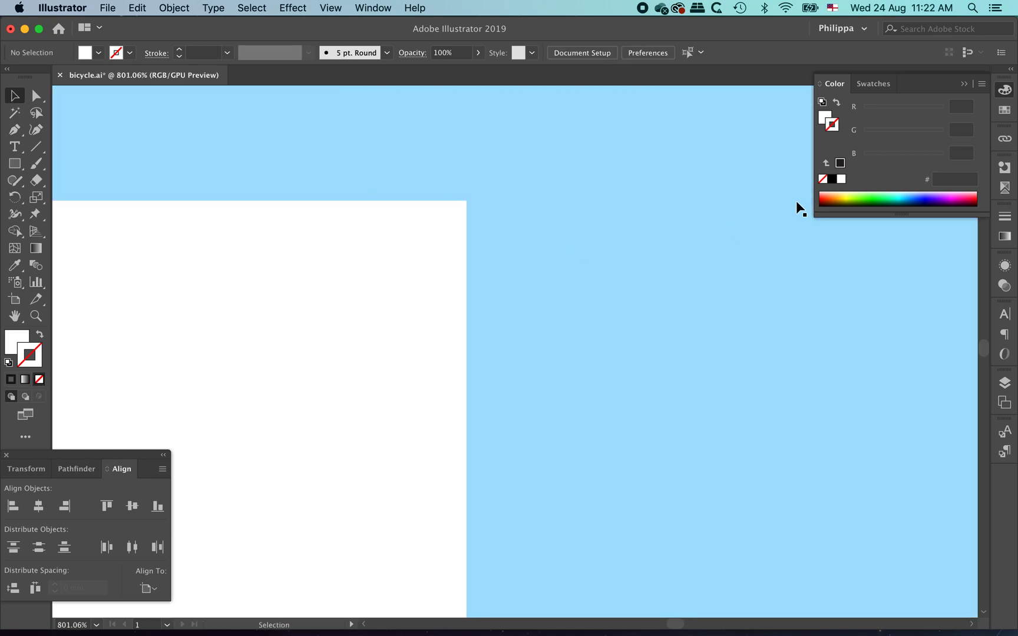
{"action": "left_click", "coordinate": [964, 84]}
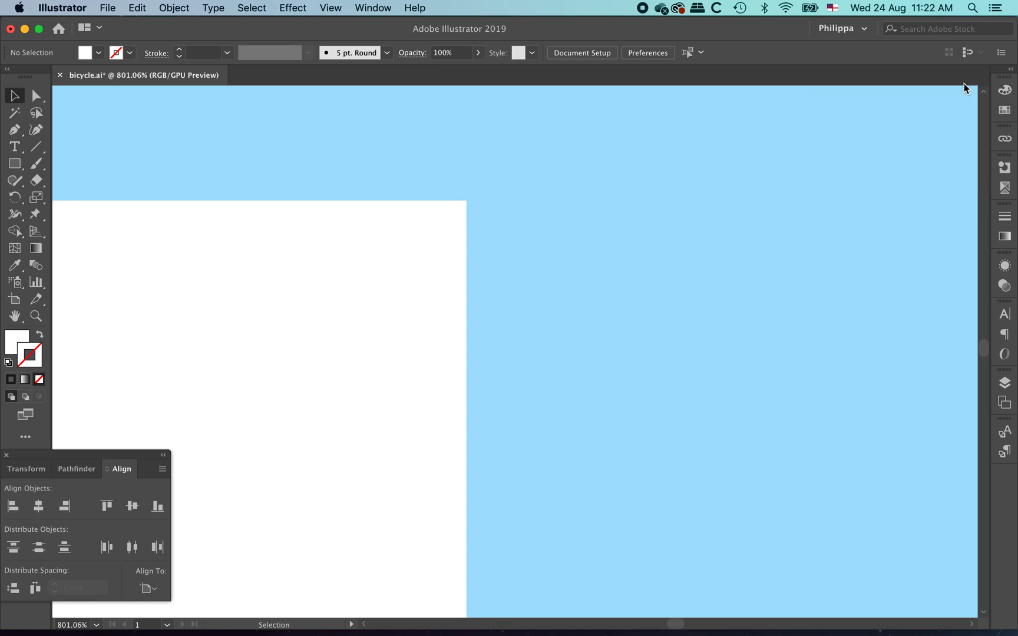
{"action": "key", "text": "alt+super+space"}
{"action": "left_click", "coordinate": [437, 308], "text": "alt+super"}
{"action": "left_click", "coordinate": [574, 298], "text": "alt+super"}
{"action": "left_click", "coordinate": [493, 324], "text": "alt+super"}
{"action": "left_click", "coordinate": [486, 411], "text": "alt+super"}
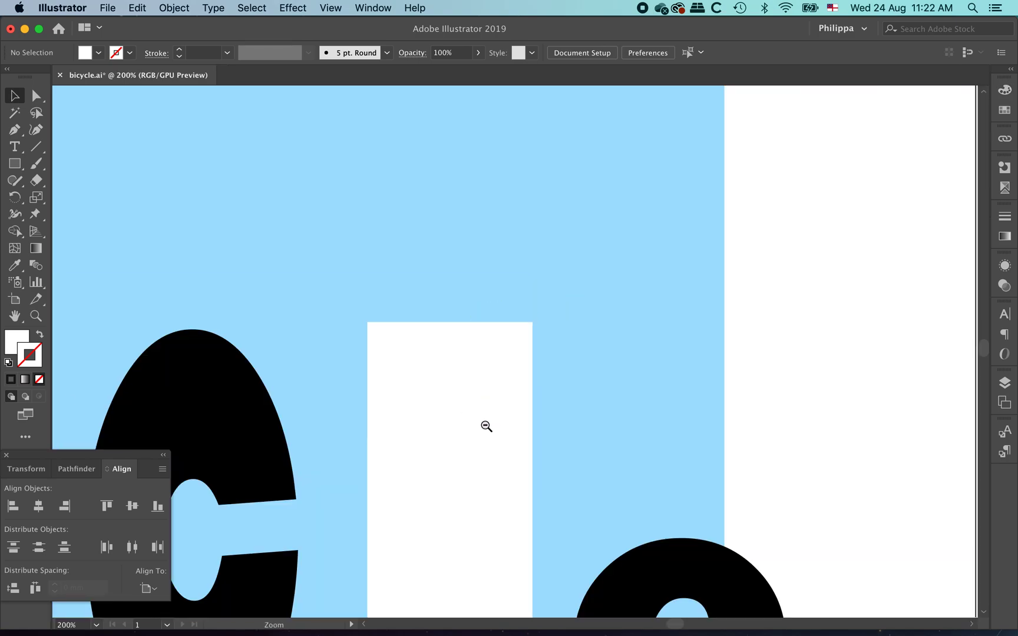
{"action": "left_click", "coordinate": [484, 423], "text": "alt+super"}
{"action": "left_click", "coordinate": [485, 425], "text": "alt+super"}
{"action": "left_click_drag", "start_coordinate": [490, 403], "coordinate": [528, 408]}
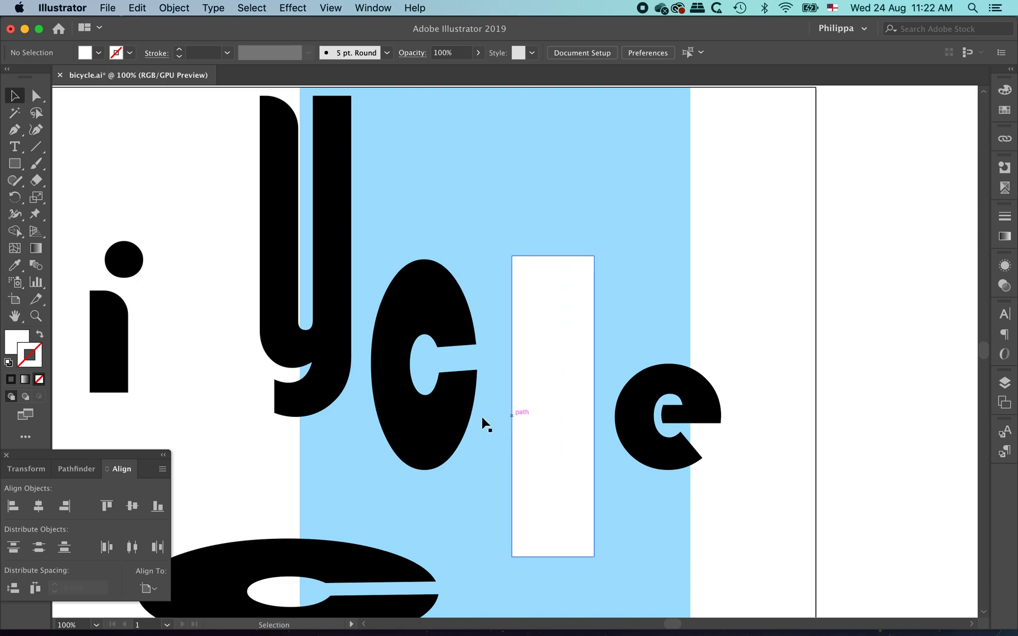
- Give the tall letter c on the light blue rectangle a white fill and no stroke, and deselect it
{"action": "left_click", "coordinate": [436, 316]}
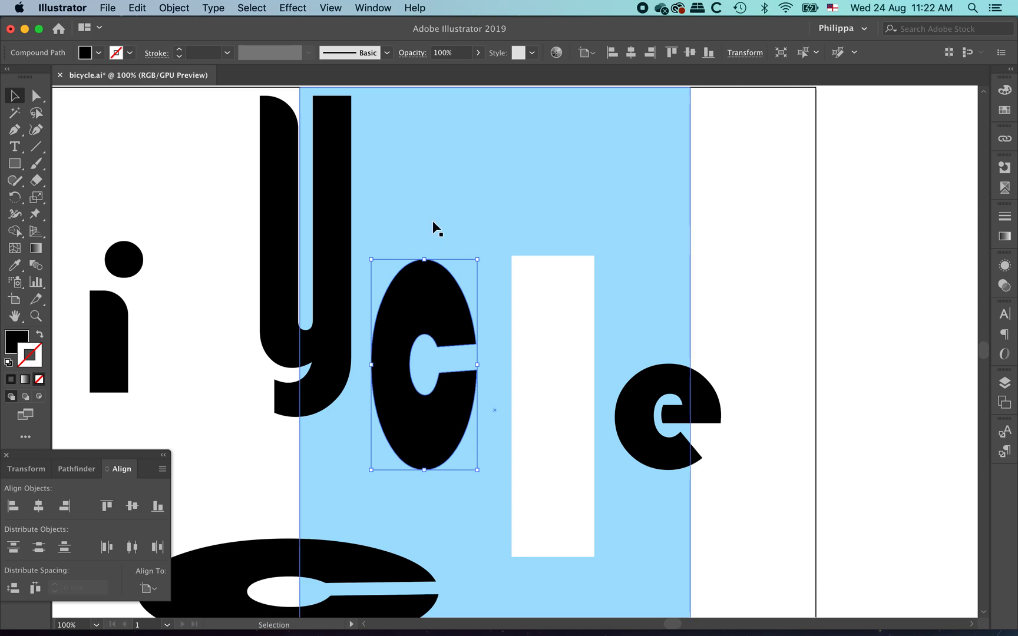
{"action": "left_click", "coordinate": [8, 363]}
{"action": "left_click", "coordinate": [39, 380]}
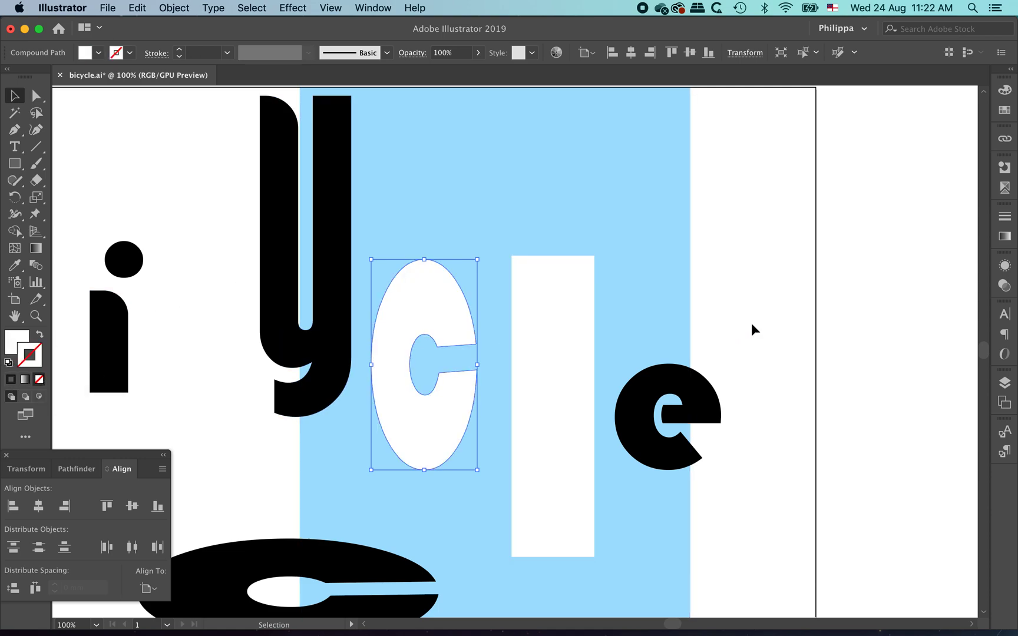
{"action": "left_click", "coordinate": [777, 313]}
- Examine up close where the black letter e overlaps the right edge of the light blue rectangle
{"action": "left_click", "coordinate": [516, 368], "text": "alt+super"}
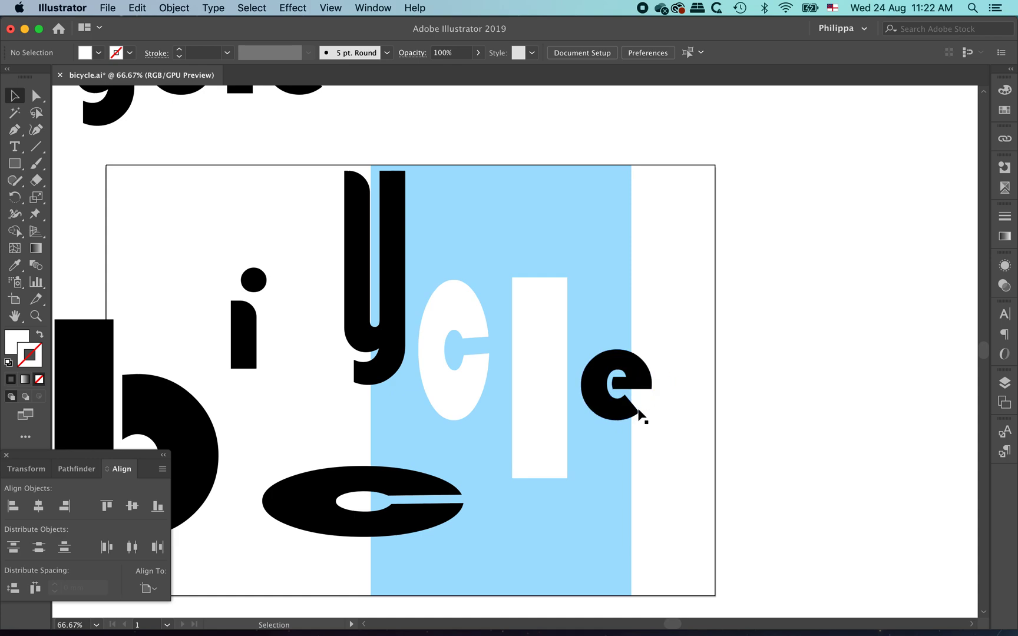
{"action": "key", "text": "super+space"}
{"action": "left_click_drag", "start_coordinate": [555, 315], "coordinate": [713, 492]}
{"action": "scroll", "coordinate": [540, 325], "scroll_direction": "up", "scroll_amount": 3}
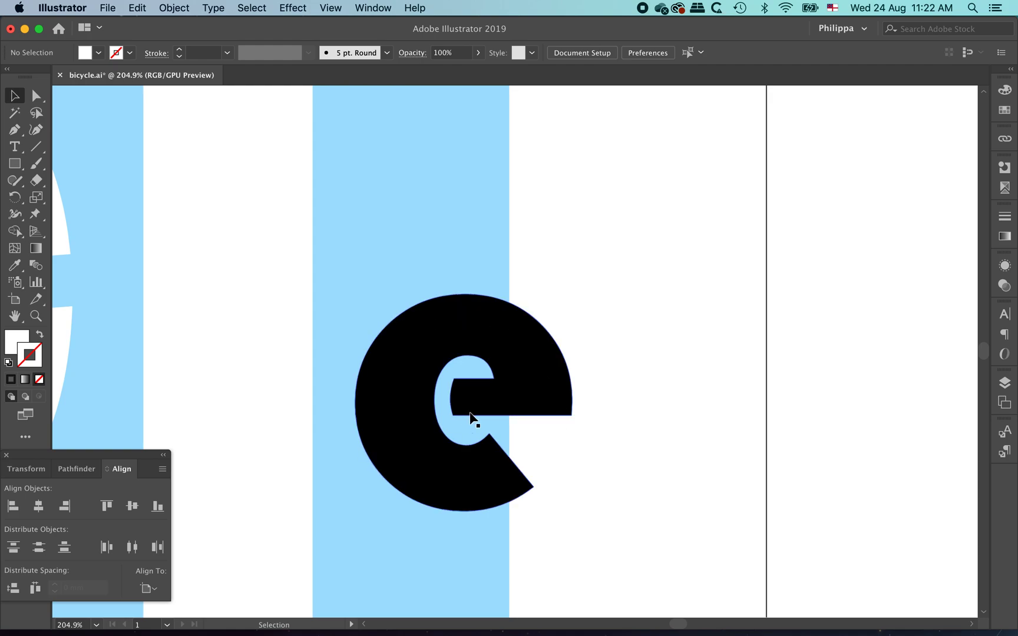
{"action": "left_click", "coordinate": [558, 399]}
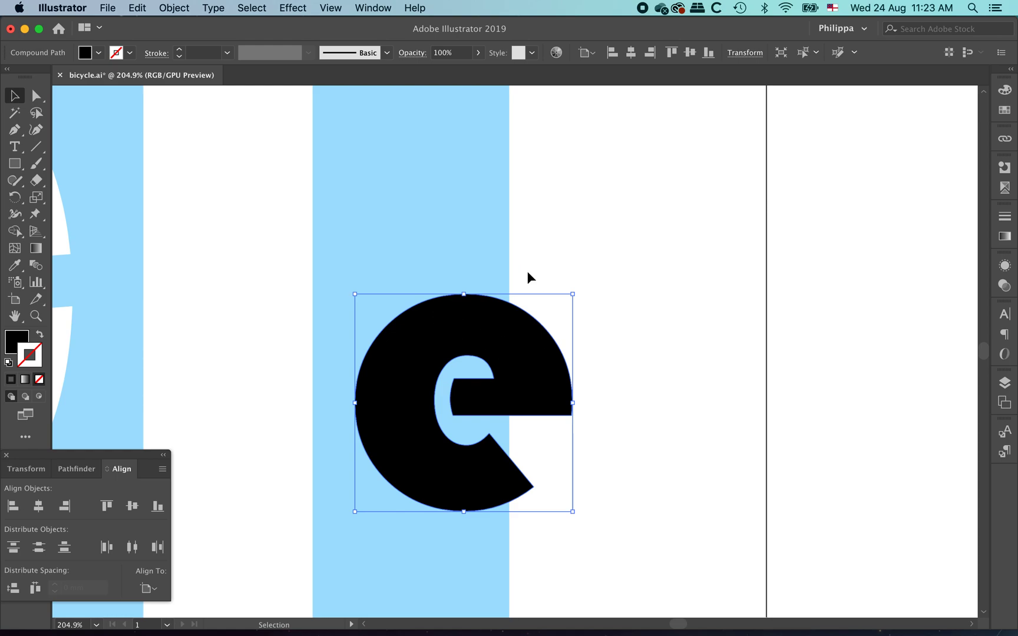
{"action": "left_click", "coordinate": [630, 311]}
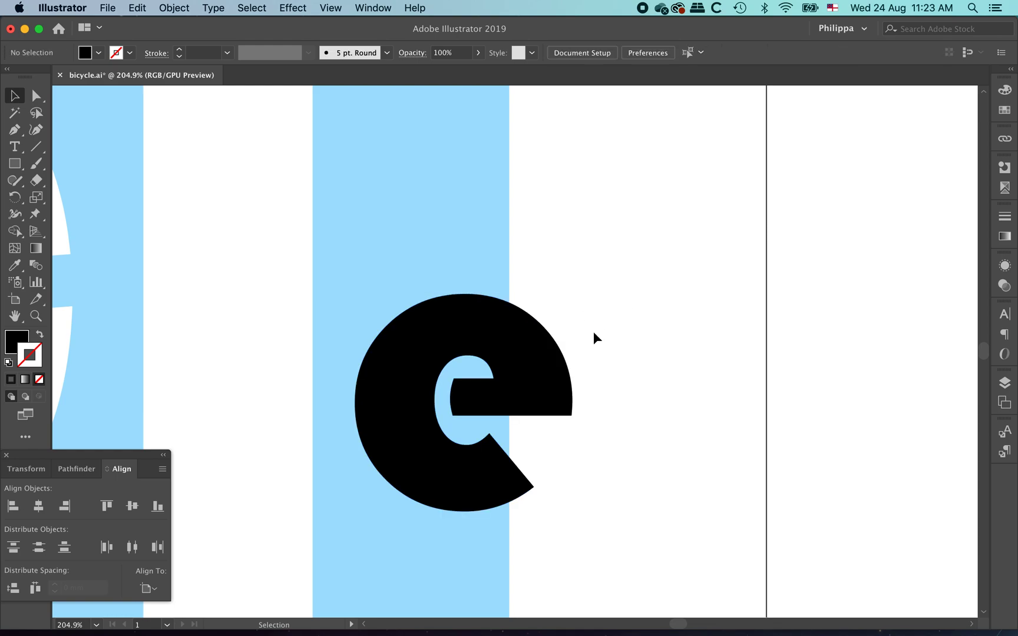
- Display the Pathfinder operations and locate Divide among them
{"action": "left_click", "coordinate": [79, 474]}
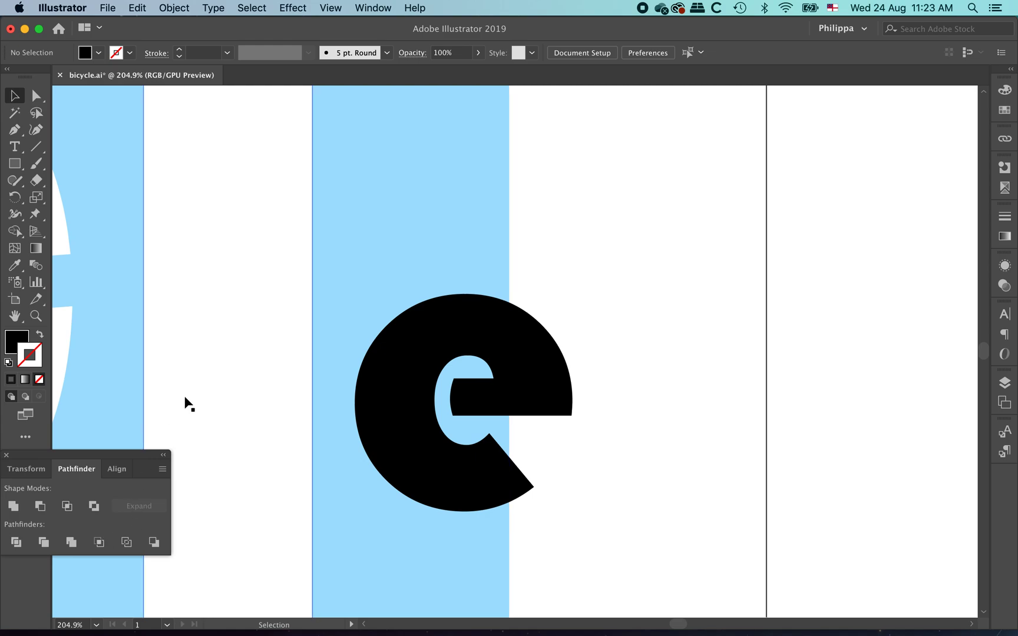
{"action": "left_click", "coordinate": [374, 8]}
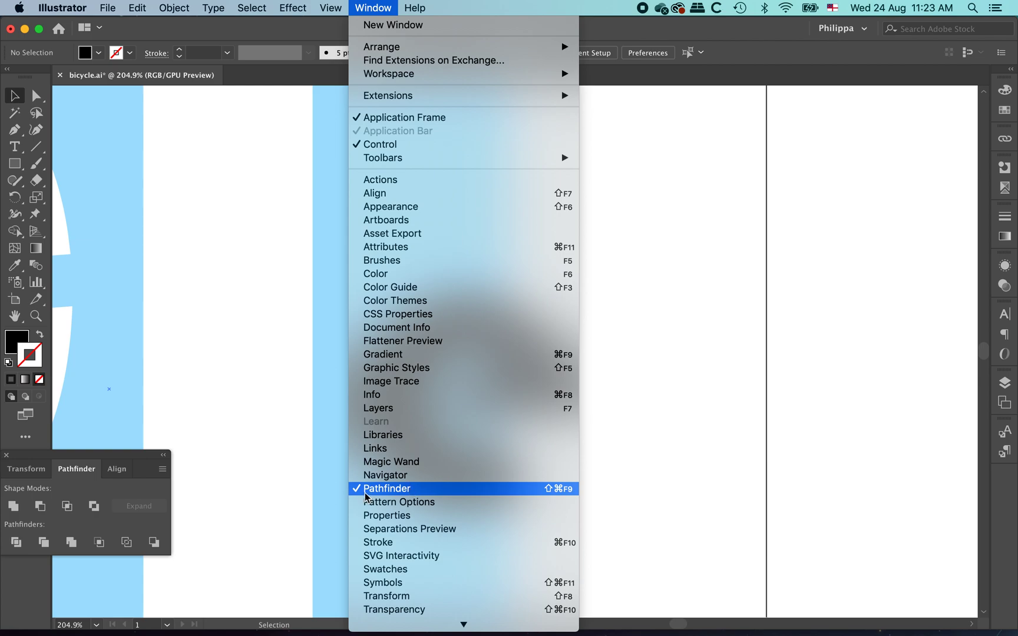
{"action": "left_click", "coordinate": [718, 332]}
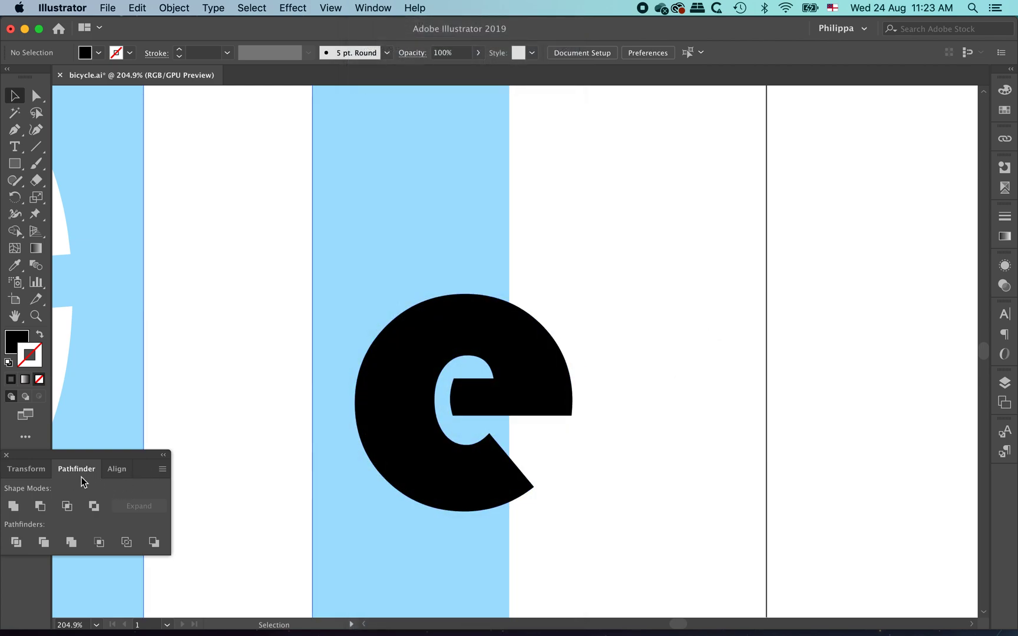
{"action": "left_click", "coordinate": [92, 458]}
{"action": "left_click", "coordinate": [198, 370]}
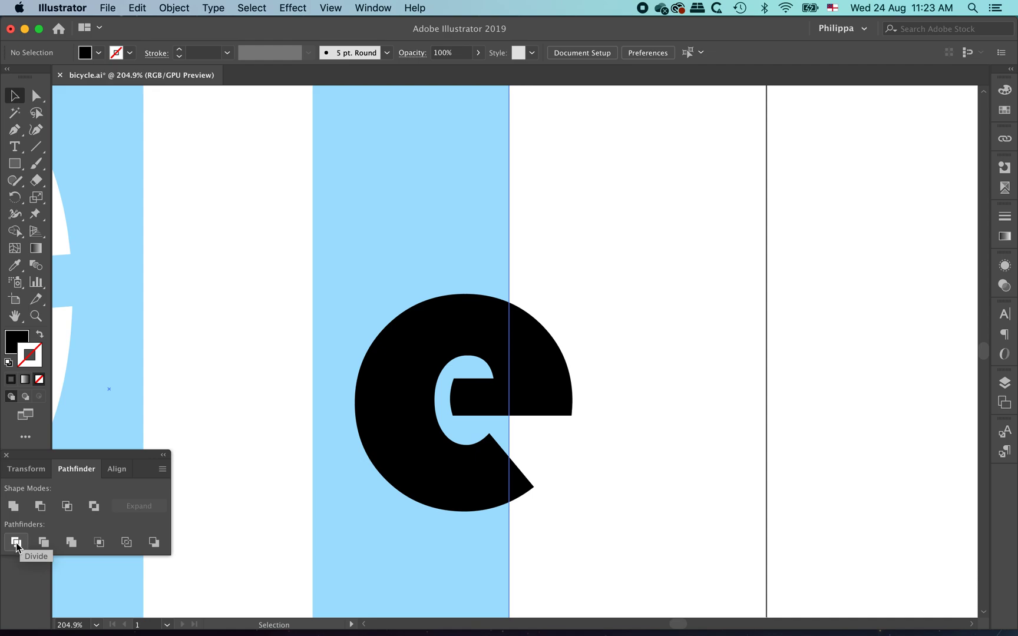
{"action": "left_click", "coordinate": [22, 544]}
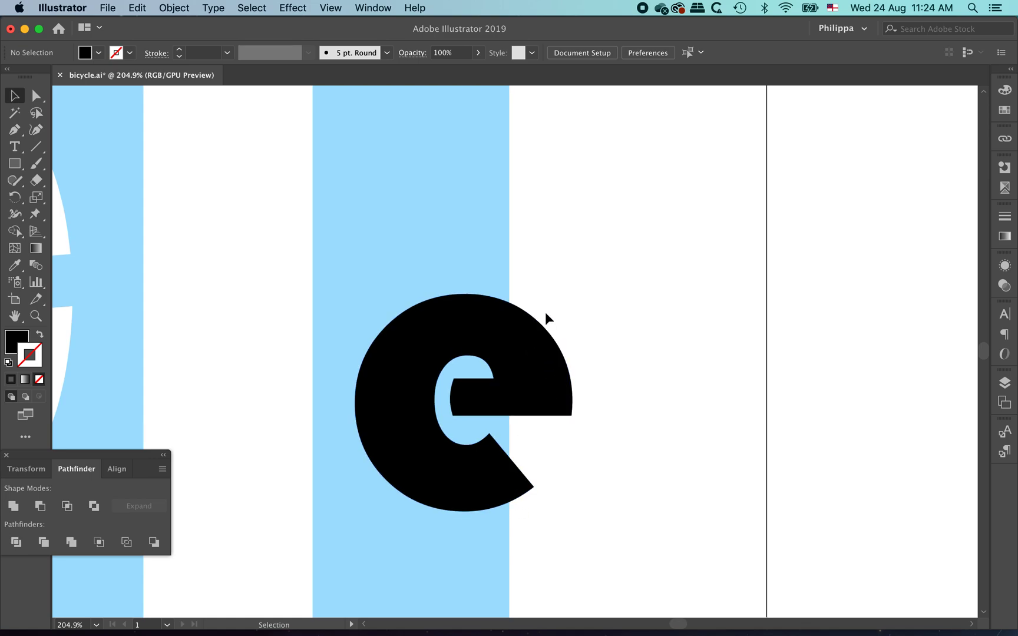
- Select the letter e together with the light blue rectangle and split them where they overlap with Pathfinder Divide
{"action": "left_click", "coordinate": [556, 359]}
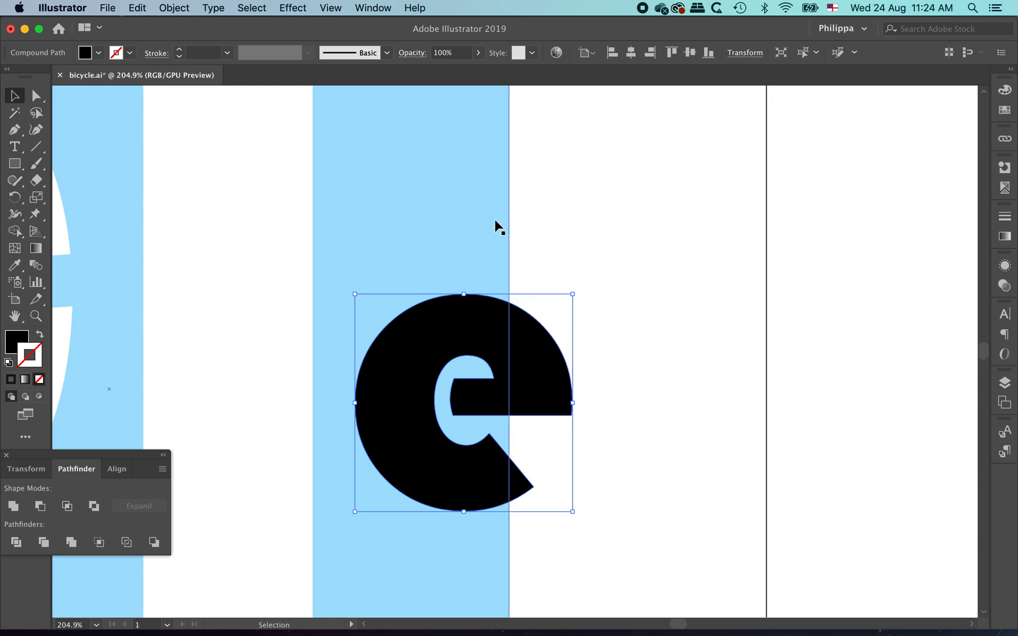
{"action": "left_click", "coordinate": [501, 241], "text": "shift"}
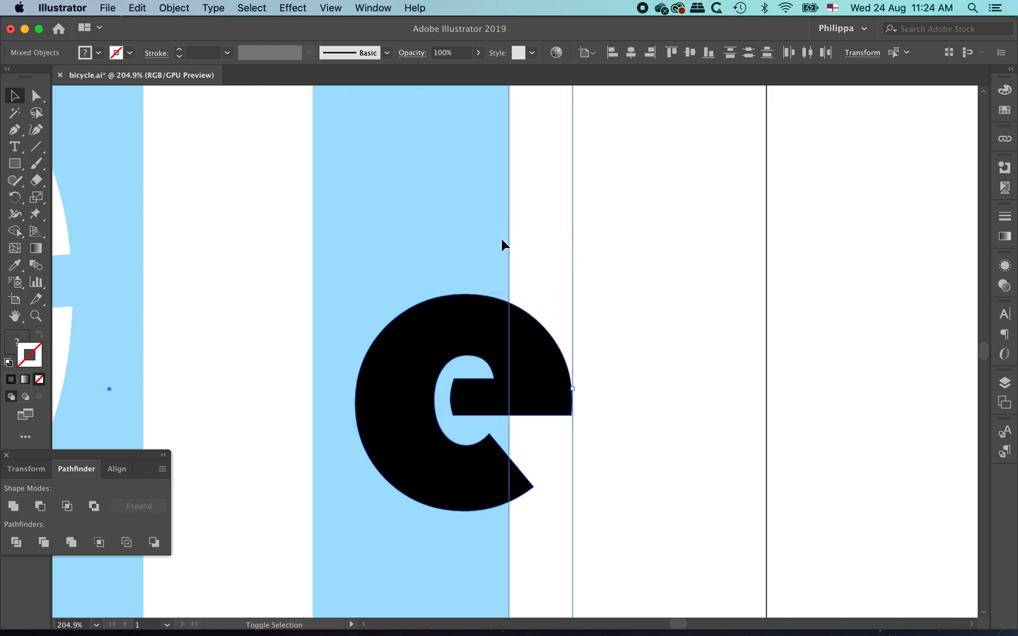
{"action": "left_click", "coordinate": [561, 318], "text": "alt+super"}
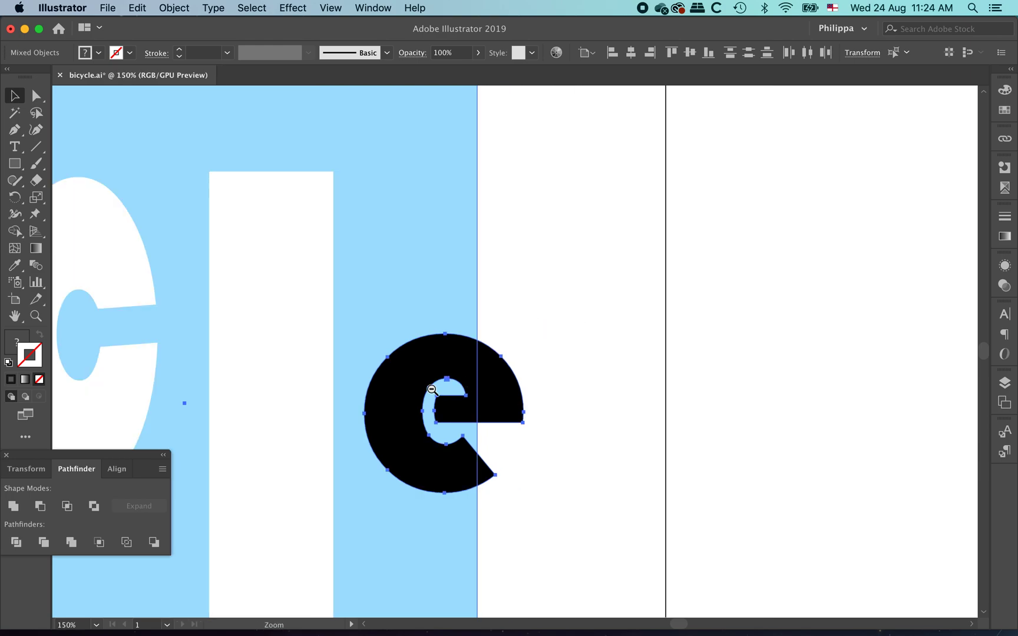
{"action": "left_click", "coordinate": [432, 389], "text": "alt+super"}
{"action": "left_click", "coordinate": [518, 356], "text": "alt+super"}
{"action": "left_click", "coordinate": [523, 374], "text": "alt+super"}
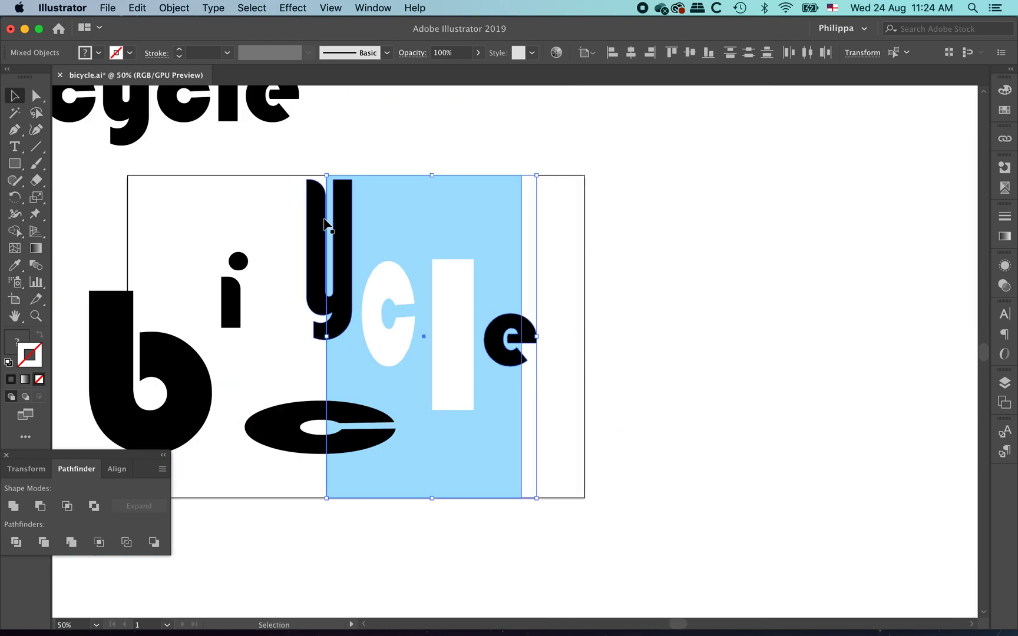
{"action": "left_click_drag", "start_coordinate": [504, 302], "coordinate": [595, 407]}
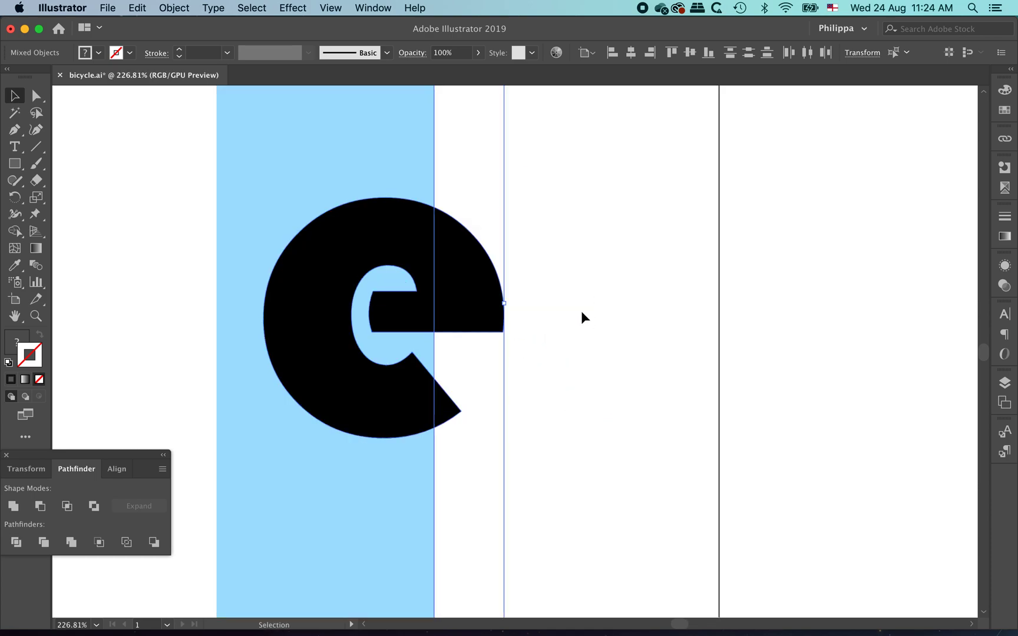
{"action": "left_click", "coordinate": [16, 543]}
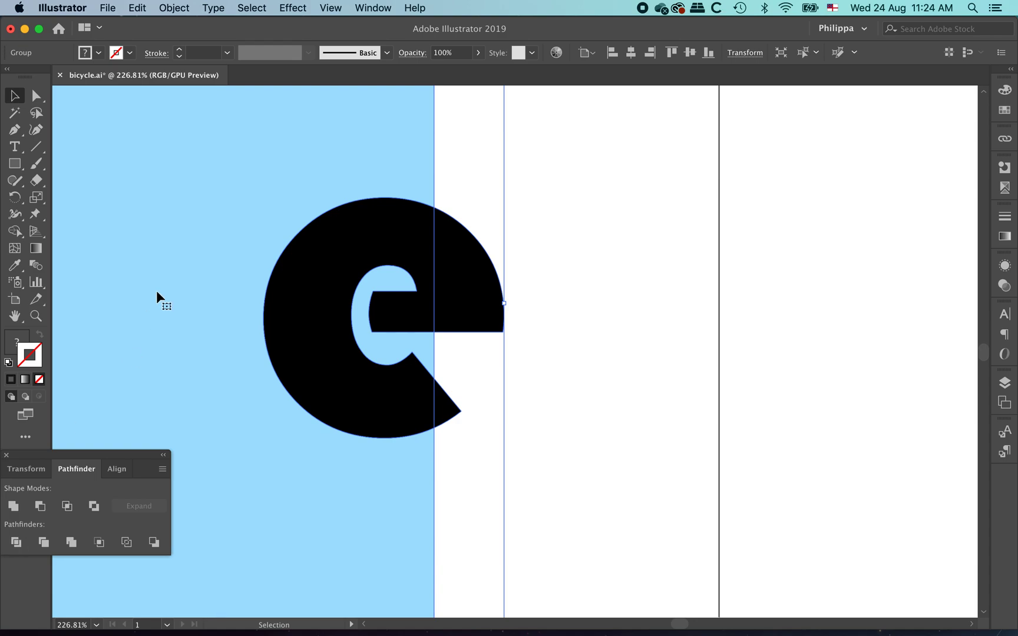
- Examine the divided group on the whole artboard and the paths it contains in Layer 1
{"action": "left_click", "coordinate": [338, 260], "text": "alt+super"}
{"action": "left_click", "coordinate": [400, 300], "text": "alt+super"}
{"action": "left_click", "coordinate": [447, 334], "text": "alt+super"}
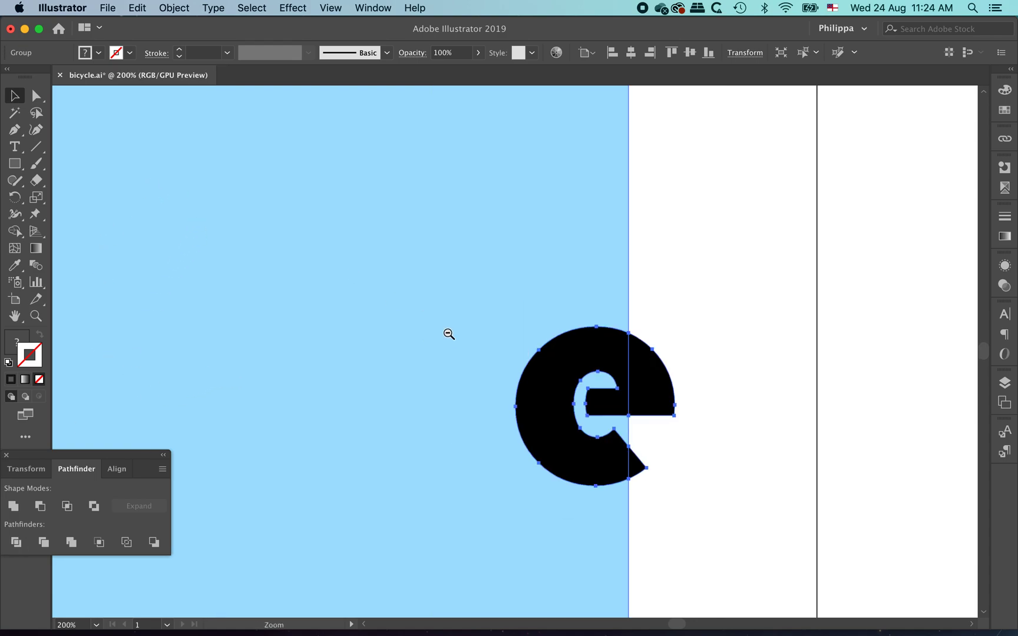
{"action": "left_click", "coordinate": [525, 336], "text": "alt+super"}
{"action": "left_click", "coordinate": [522, 364], "text": "alt+super"}
{"action": "left_click", "coordinate": [551, 379], "text": "alt+super"}
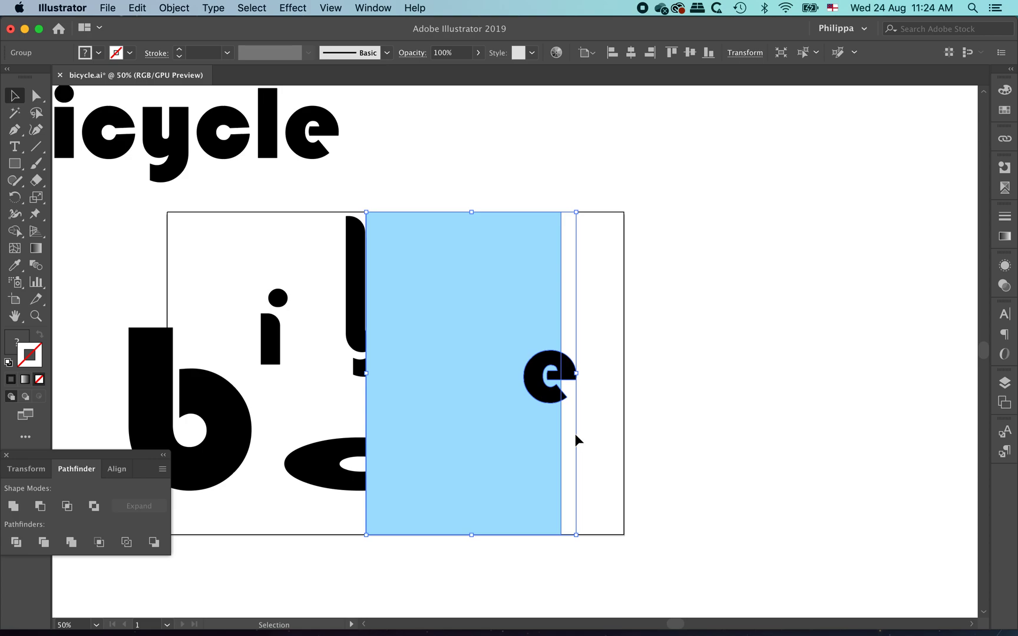
{"action": "left_click", "coordinate": [1005, 383]}
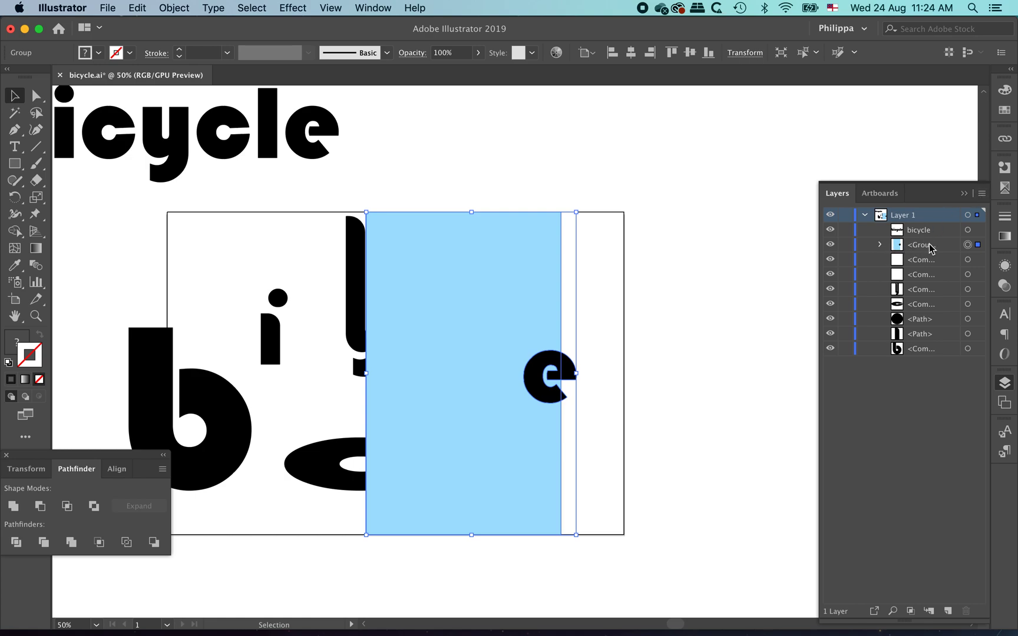
{"action": "left_click_drag", "start_coordinate": [818, 257], "coordinate": [801, 257]}
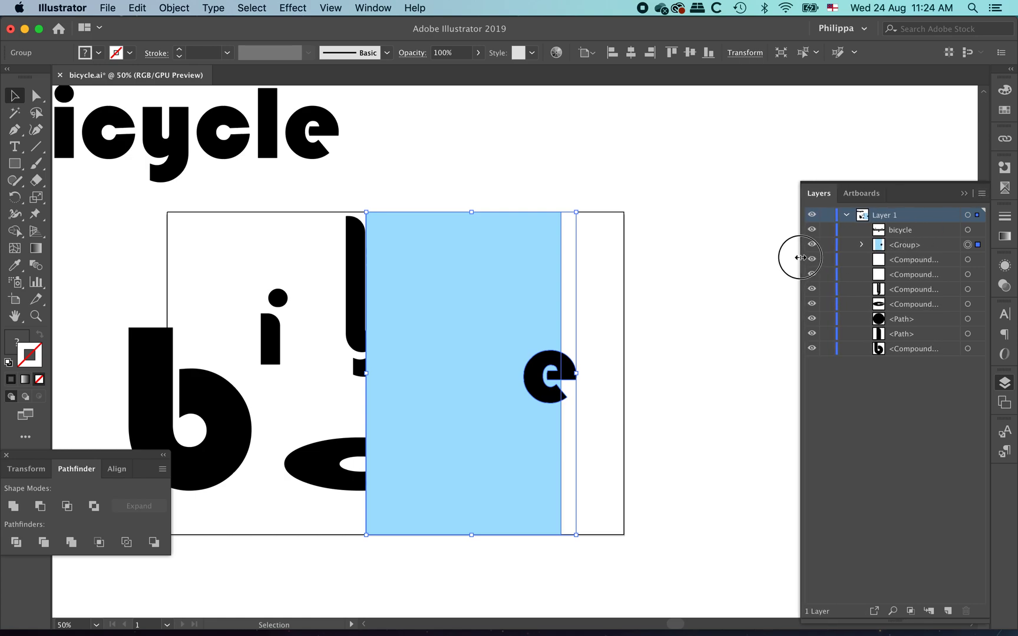
{"action": "left_click", "coordinate": [863, 245]}
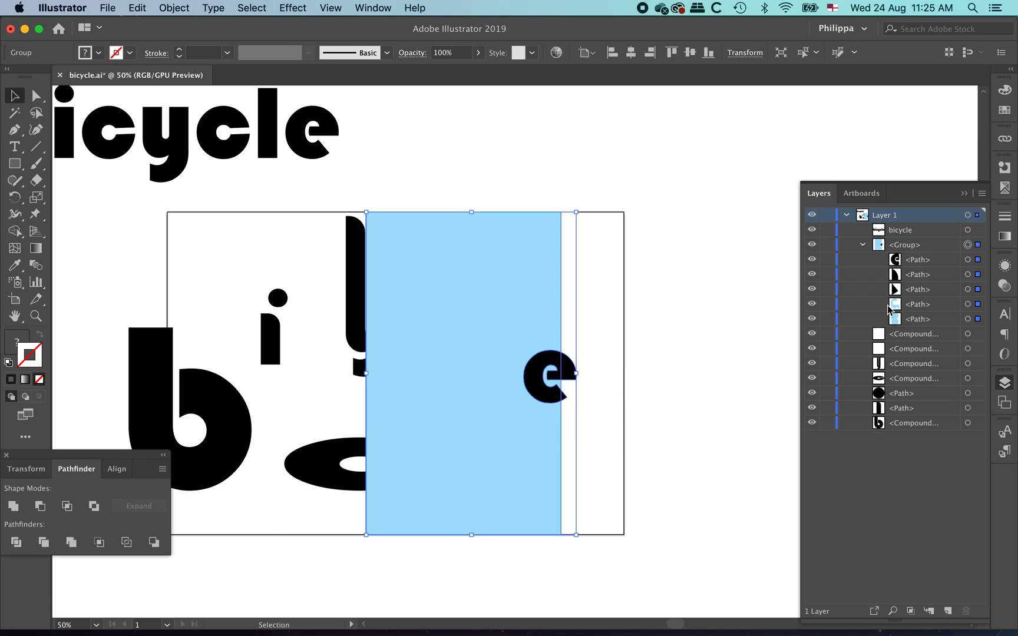
{"action": "left_click", "coordinate": [864, 247]}
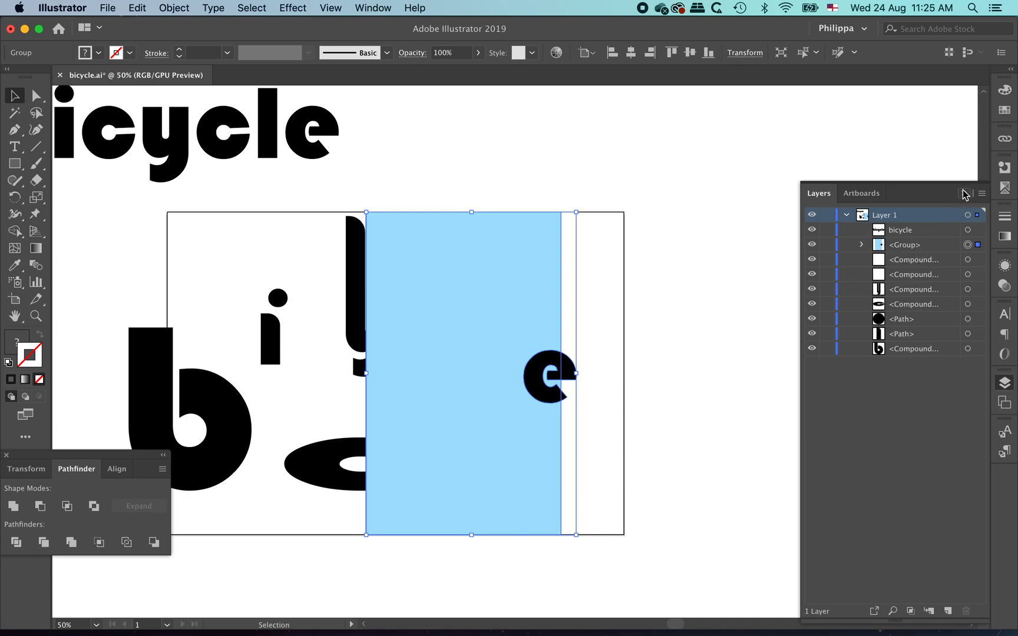
- Try moving the divided group of the e and blue rectangle to the right, and undo the move
{"action": "left_click", "coordinate": [590, 377]}
{"action": "left_click_drag", "start_coordinate": [575, 386], "coordinate": [638, 396]}
{"action": "key", "text": "super+z"}
- Ungroup the divided pieces of the e and blue rectangle, hide the layer list and deselect everything
{"action": "right_click", "coordinate": [544, 366]}
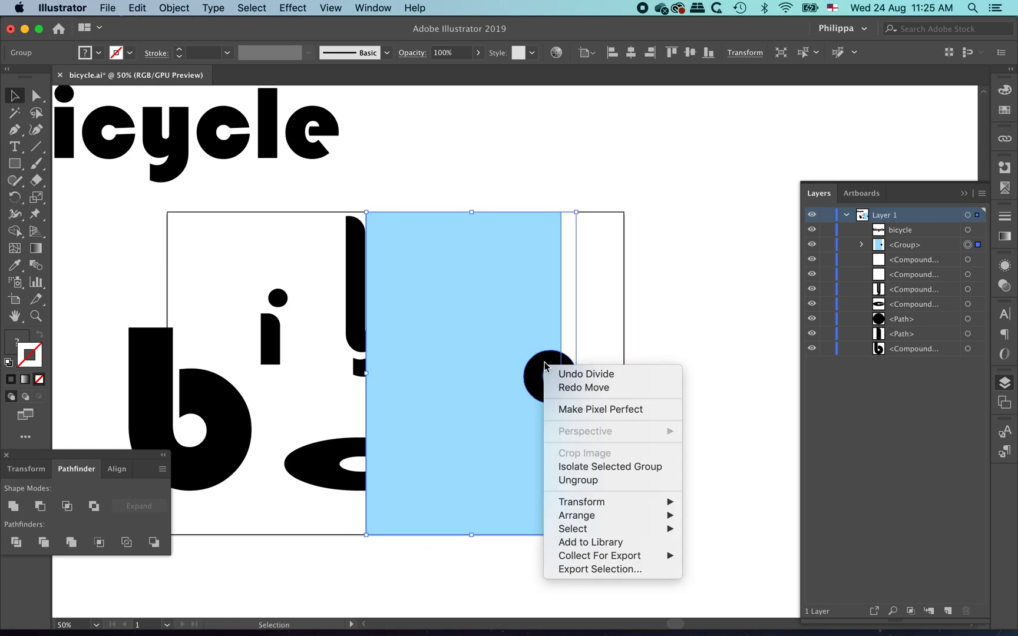
{"action": "left_click", "coordinate": [570, 480]}
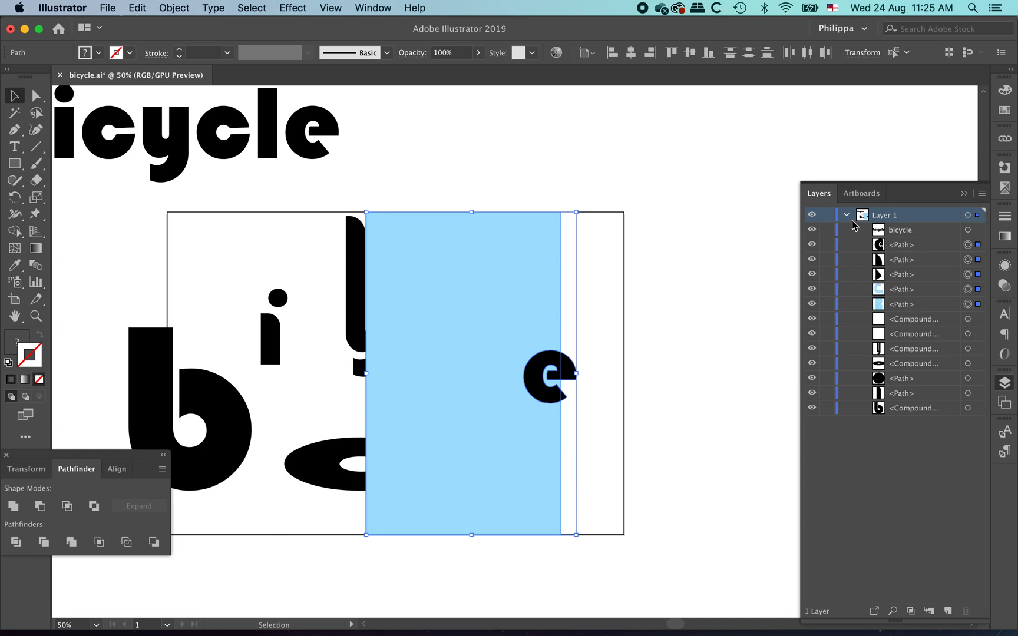
{"action": "left_click", "coordinate": [963, 194]}
{"action": "left_click", "coordinate": [660, 404]}
- Try moving the upper right piece of the divided e away from the letter, and undo the move
{"action": "key", "text": "super+space"}
{"action": "left_click_drag", "start_coordinate": [485, 305], "coordinate": [626, 430]}
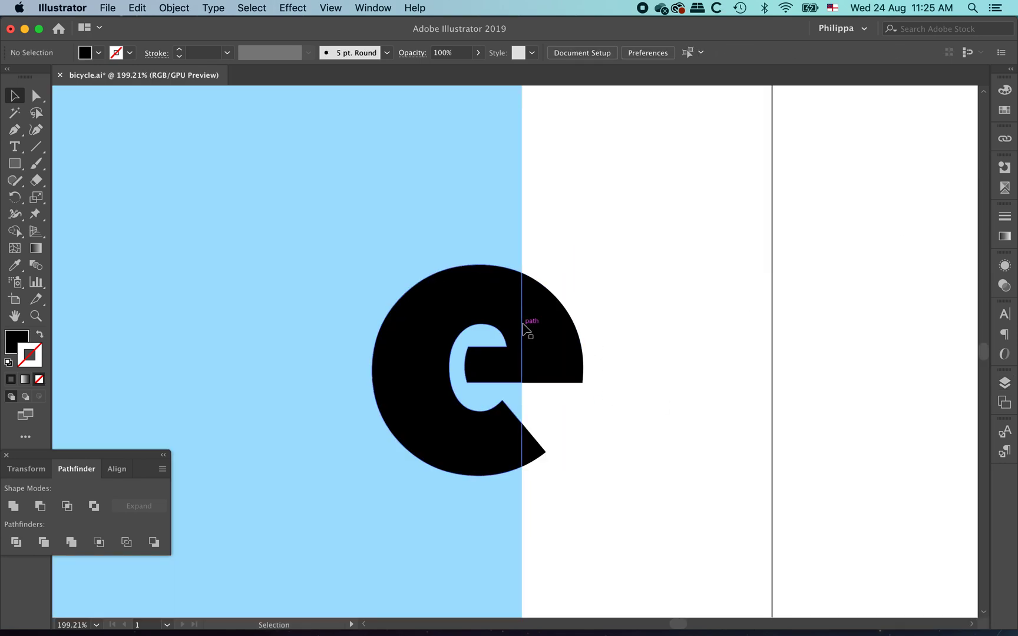
{"action": "left_click", "coordinate": [562, 369]}
{"action": "left_click_drag", "start_coordinate": [560, 354], "coordinate": [616, 326]}
{"action": "key", "text": "super+z"}
- Try moving the large left piece of the e away and deleting it, undoing both changes
{"action": "left_click", "coordinate": [474, 295]}
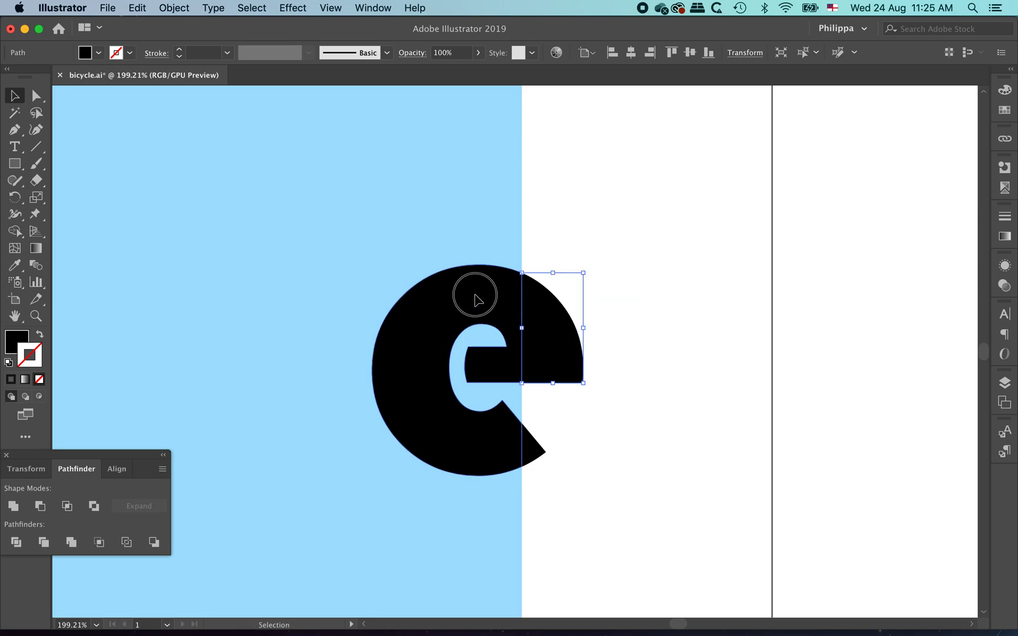
{"action": "left_click_drag", "start_coordinate": [454, 299], "coordinate": [329, 238]}
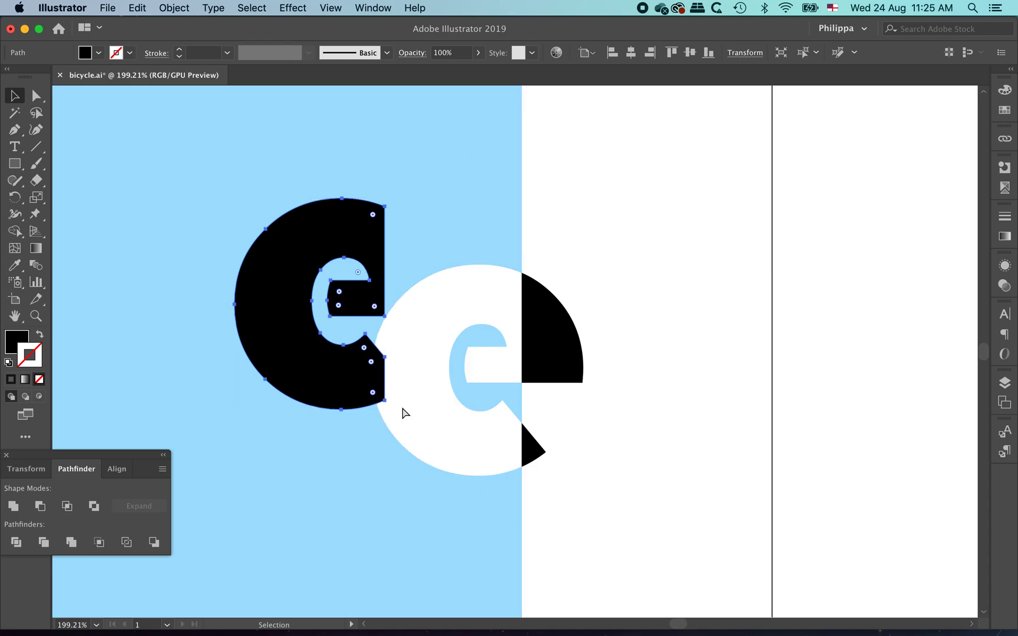
{"action": "key", "text": "super+z"}
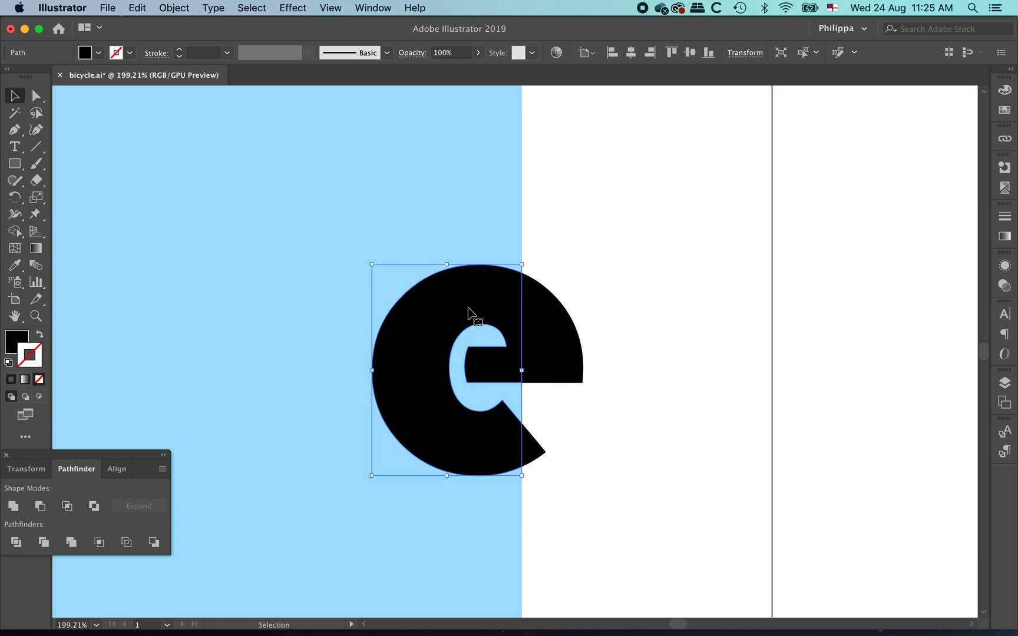
{"action": "key", "text": "Delete"}
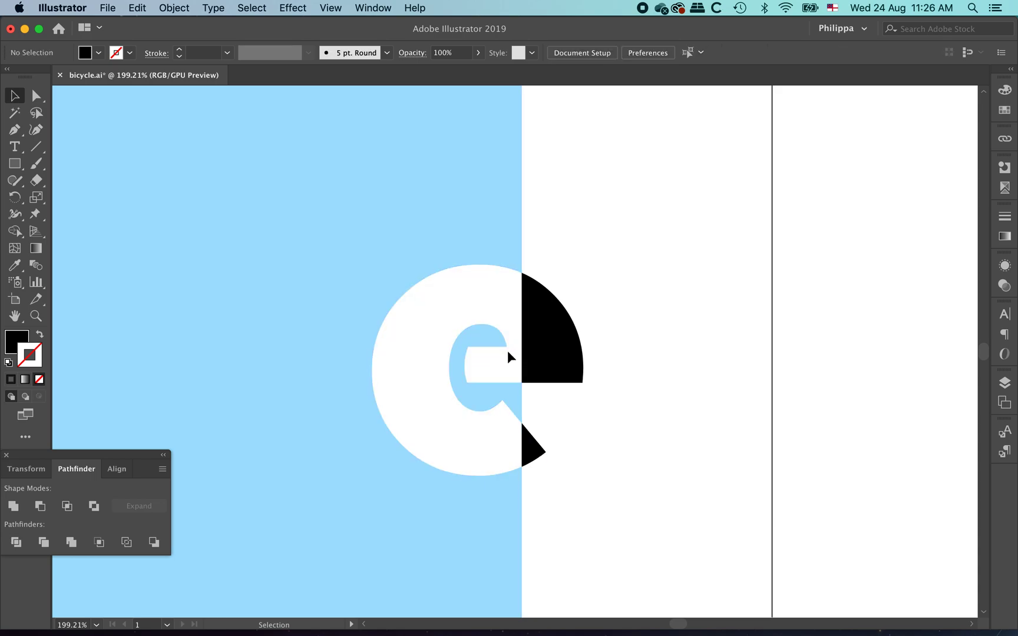
{"action": "key", "text": "cmd+z"}
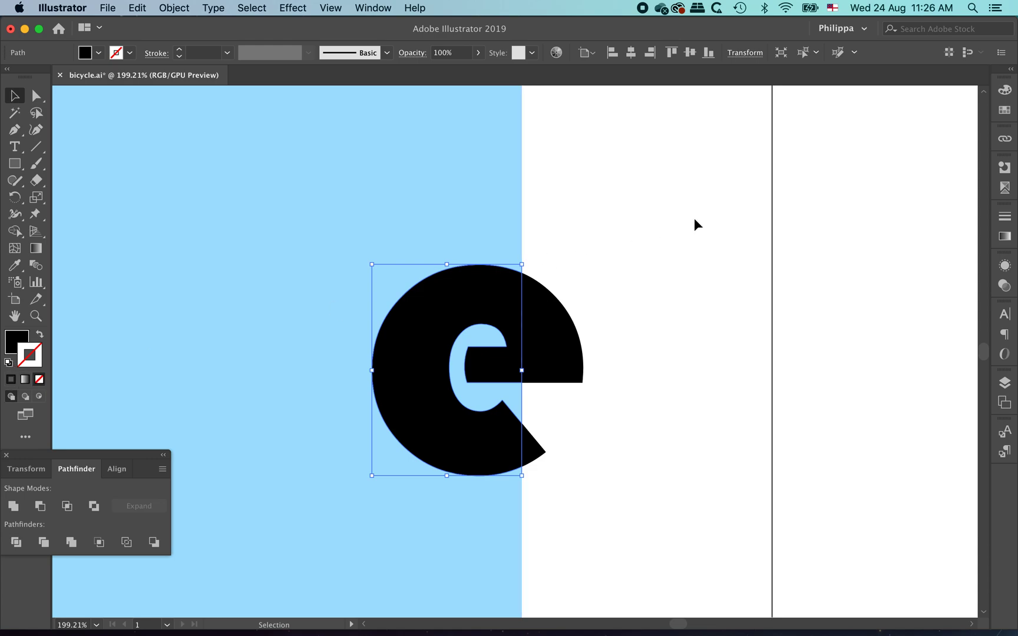
- Give the large left piece of the e a white fill and no stroke, deselect it and check its edges up close
{"action": "left_click", "coordinate": [9, 365]}
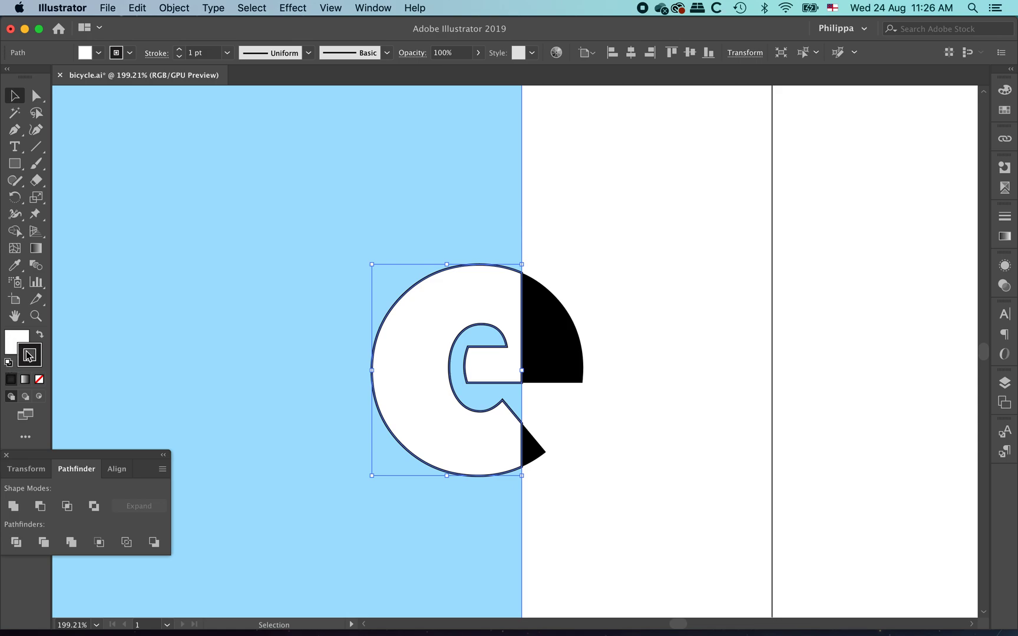
{"action": "left_click", "coordinate": [39, 379]}
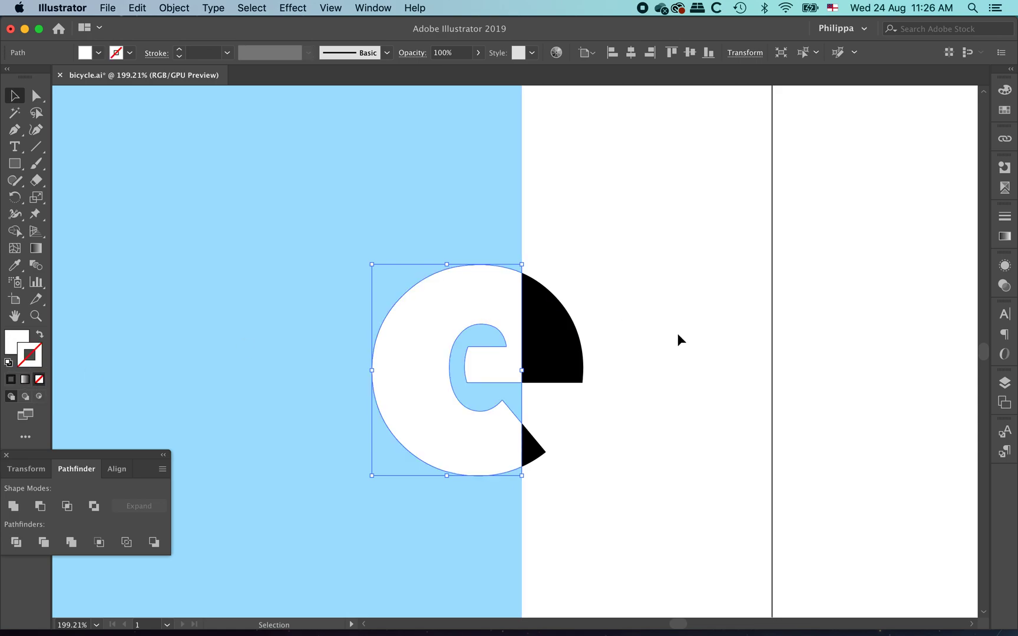
{"action": "left_click", "coordinate": [817, 332]}
{"action": "left_click", "coordinate": [419, 312], "text": "super"}
{"action": "left_click", "coordinate": [500, 384], "text": "super"}
{"action": "left_click", "coordinate": [545, 395], "text": "super"}
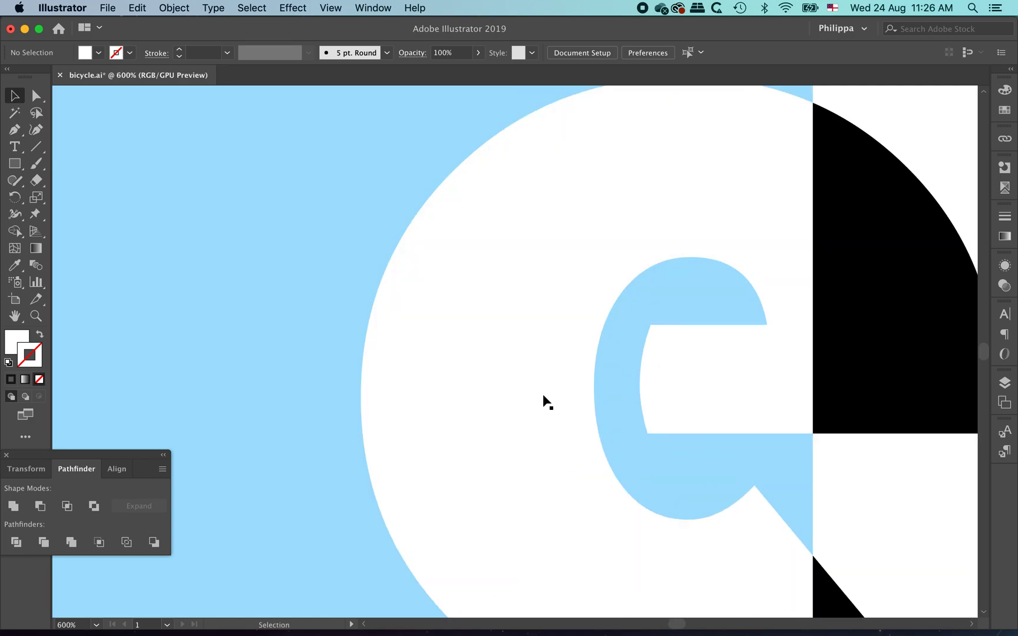
{"action": "left_click", "coordinate": [819, 437], "text": "alt+super"}
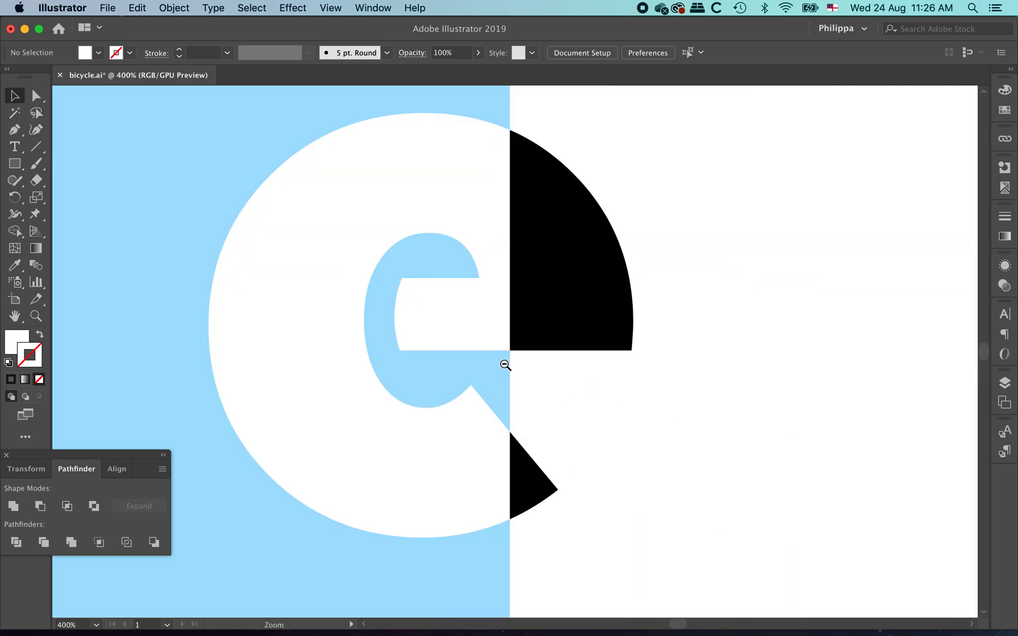
- Send the blue rectangle to the back behind all the letters and deselect it
{"action": "left_click", "coordinate": [505, 365], "text": "alt+super"}
{"action": "left_click", "coordinate": [463, 359], "text": "alt+super"}
{"action": "left_click", "coordinate": [484, 378], "text": "alt+super"}
{"action": "left_click", "coordinate": [411, 356], "text": "alt+super"}
{"action": "left_click", "coordinate": [412, 350], "text": "alt+super"}
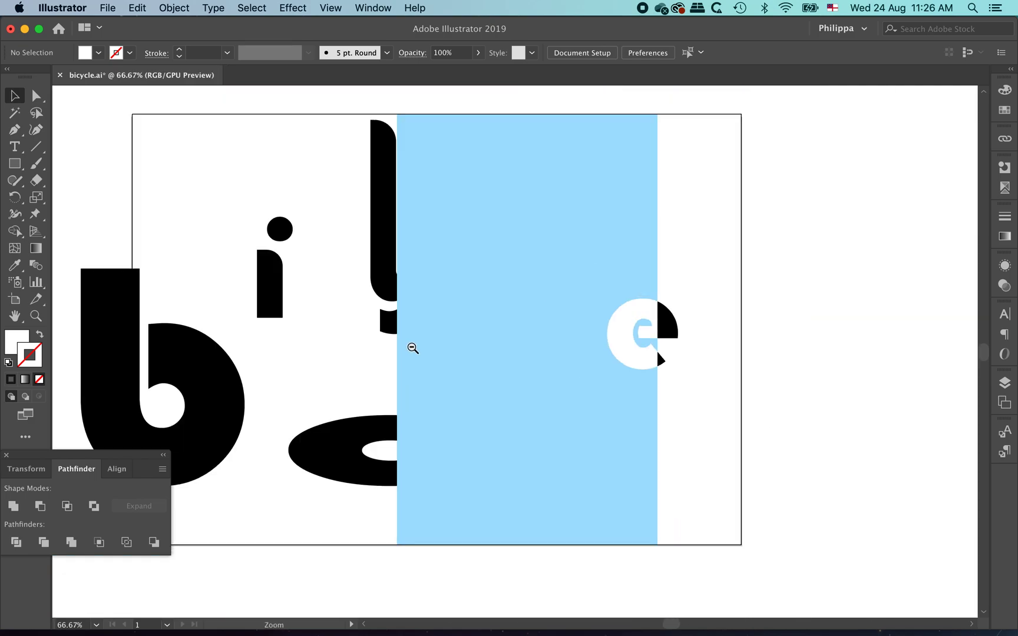
{"action": "left_click", "coordinate": [536, 238]}
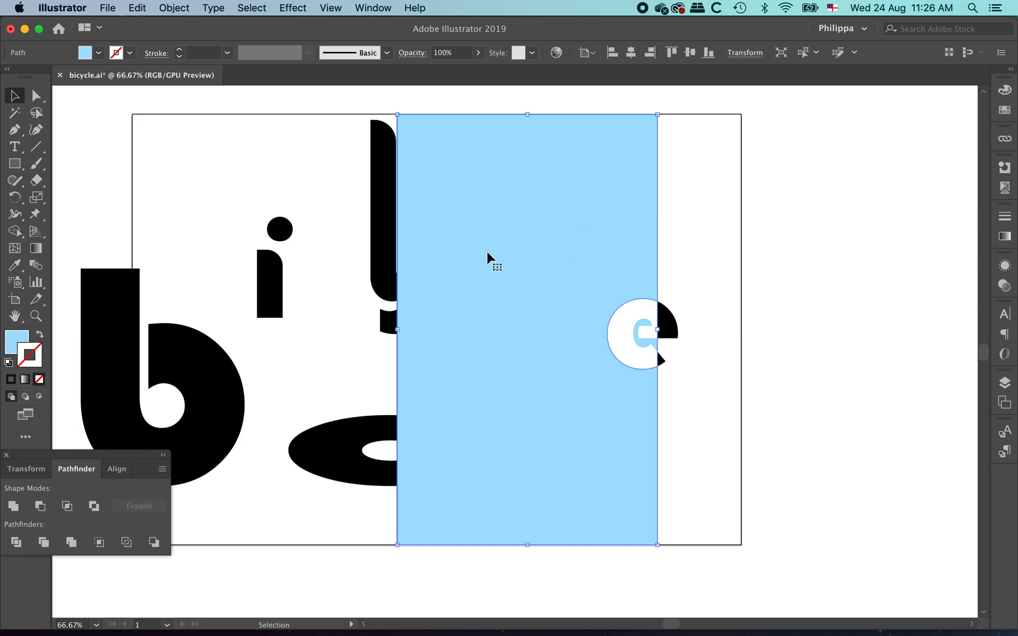
{"action": "right_click", "coordinate": [490, 234]}
{"action": "mouse_move", "coordinate": [539, 455]}
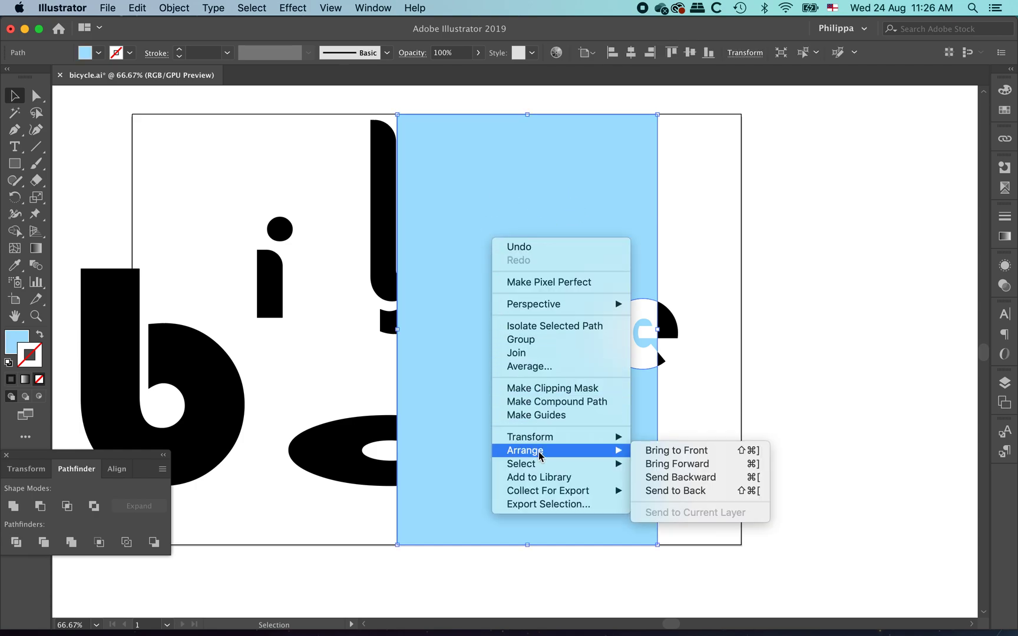
{"action": "left_click", "coordinate": [711, 490]}
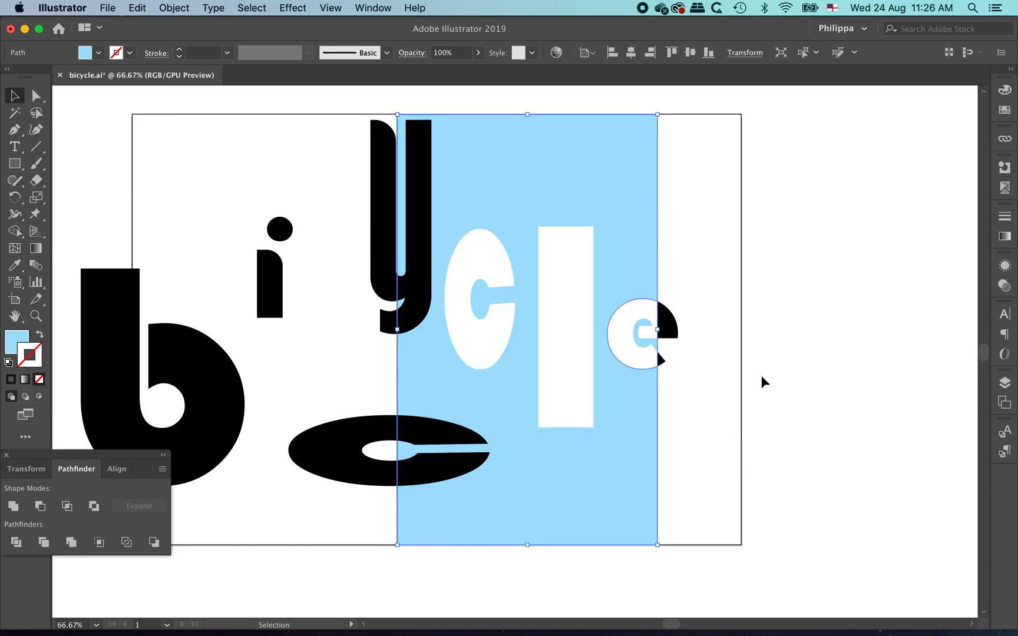
{"action": "left_click", "coordinate": [761, 381]}
- Nudge the black letter y slightly left so it straddles the blue rectangle's edge
{"action": "key", "text": "super+space"}
{"action": "left_click_drag", "start_coordinate": [333, 99], "coordinate": [560, 381]}
{"action": "left_click", "coordinate": [377, 187]}
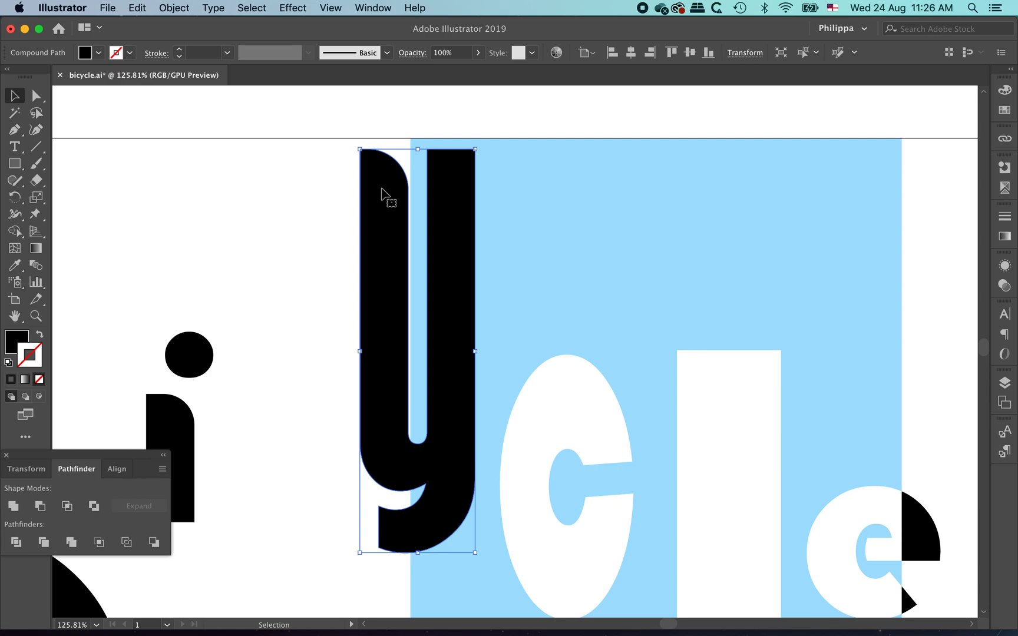
{"action": "key", "text": "Left"}
{"action": "key", "text": "Left"}
{"action": "key", "text": "Left"}
{"action": "key", "text": "Left"}
{"action": "key", "text": "Left"}
{"action": "key", "text": "Left"}
{"action": "key", "text": "Left"}
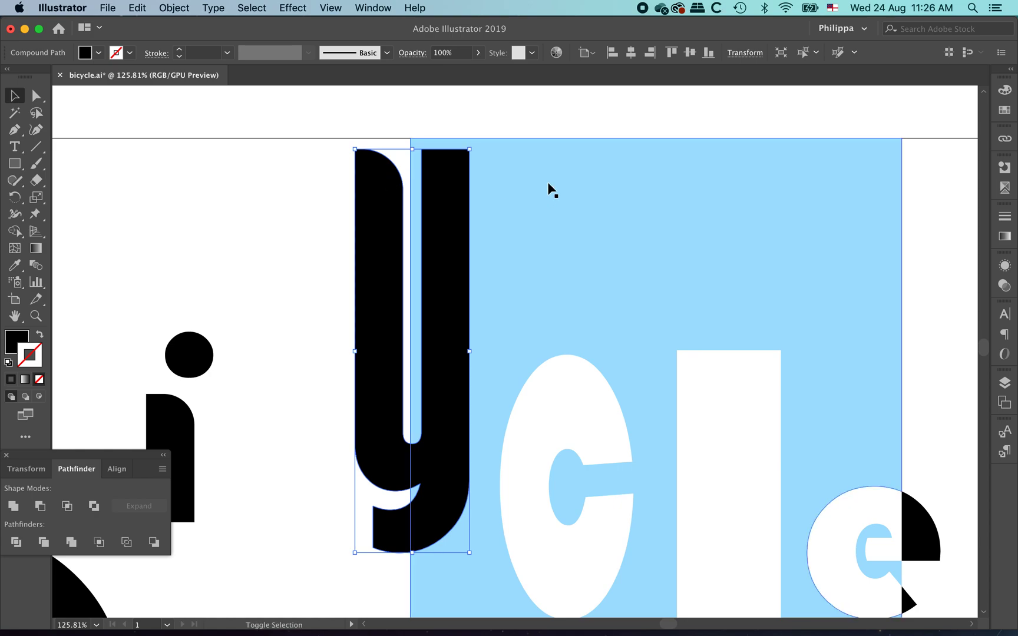
- Divide the y and the blue rectangle with Pathfinder, ungroup the resulting pieces and deselect them
{"action": "left_click", "coordinate": [523, 171], "text": "shift"}
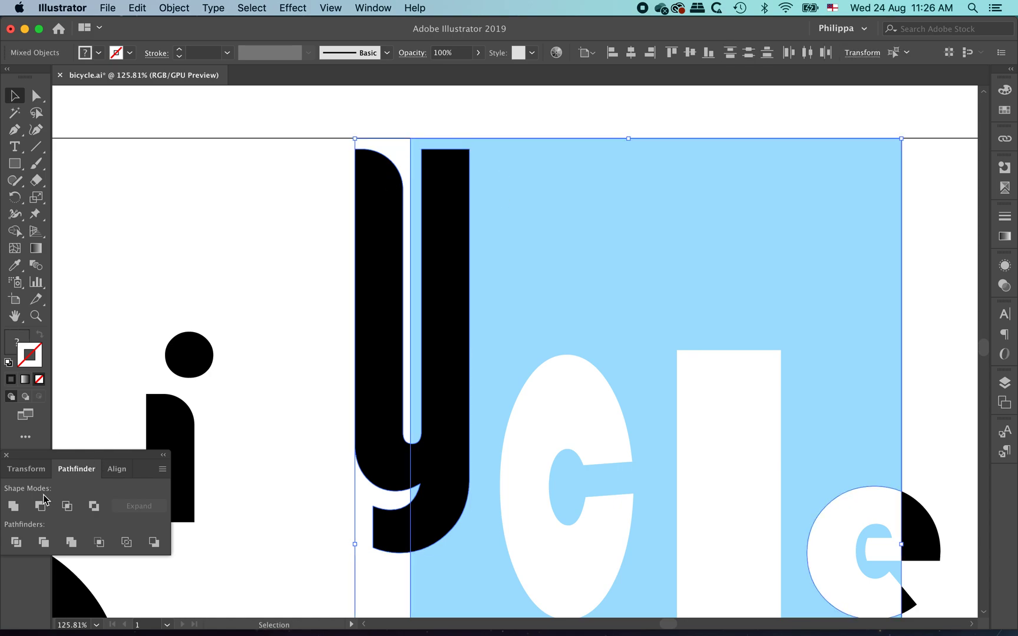
{"action": "left_click", "coordinate": [16, 542]}
{"action": "right_click", "coordinate": [454, 241]}
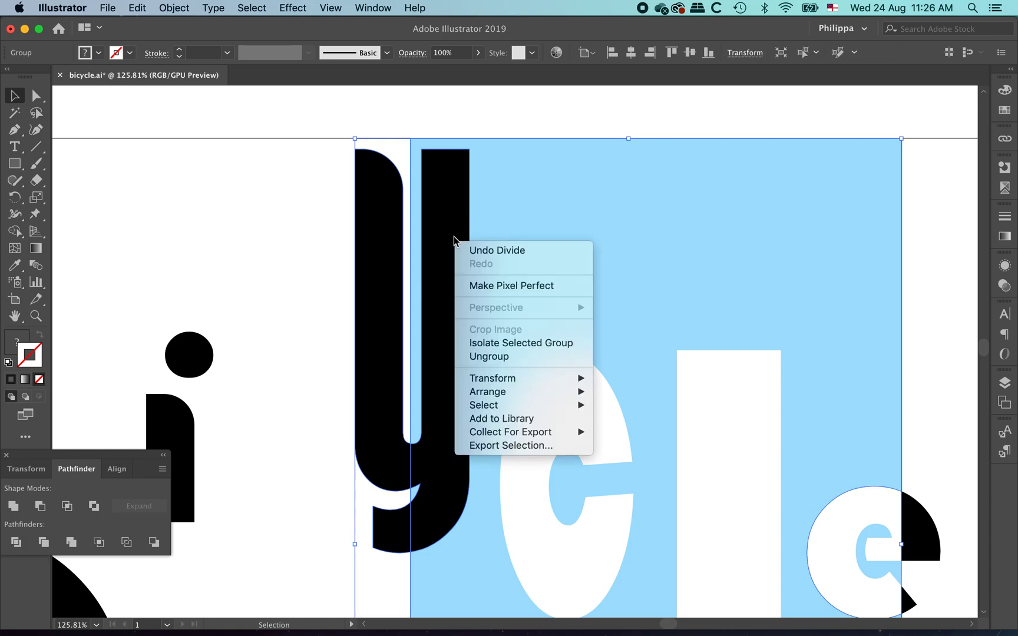
{"action": "left_click", "coordinate": [482, 357]}
{"action": "left_click", "coordinate": [313, 250]}
- Try moving the right piece of the divided y away from the letter, and undo the move
{"action": "left_click", "coordinate": [447, 299]}
{"action": "left_click_drag", "start_coordinate": [458, 266], "coordinate": [489, 275]}
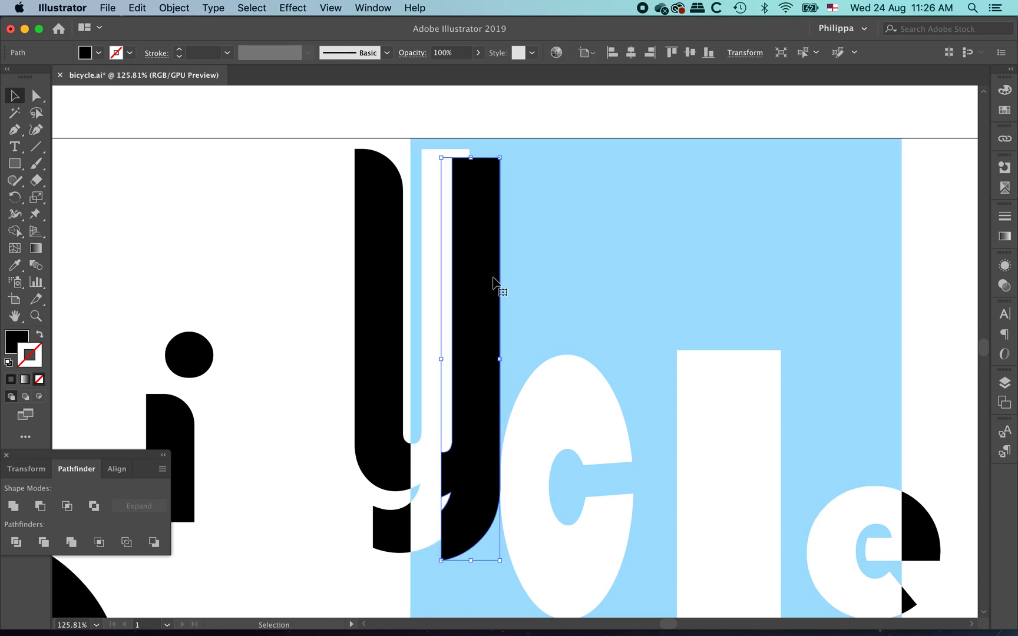
{"action": "key", "text": "super+z"}
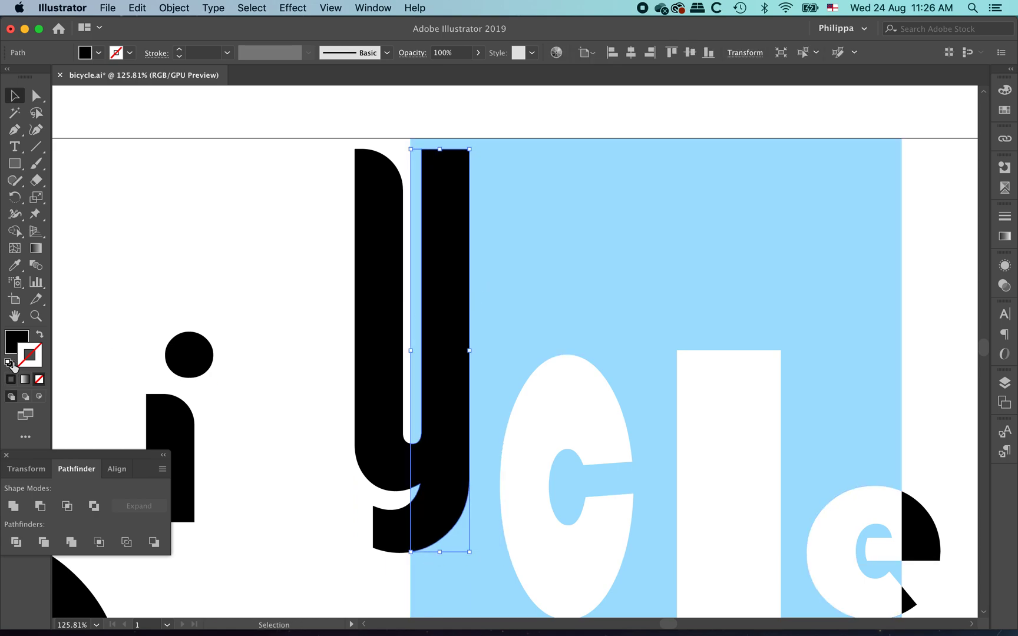
- Give the right piece of the y a white fill and no stroke, and deselect it
{"action": "left_click", "coordinate": [10, 362]}
{"action": "left_click", "coordinate": [39, 379]}
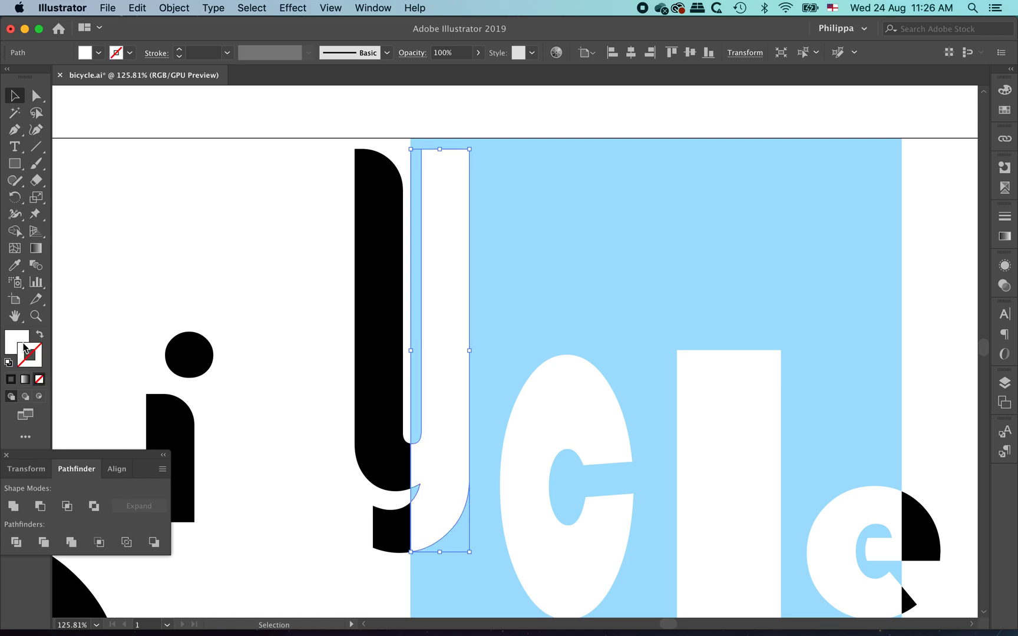
{"action": "left_click_drag", "start_coordinate": [447, 320], "coordinate": [496, 307]}
{"action": "left_click", "coordinate": [282, 233]}
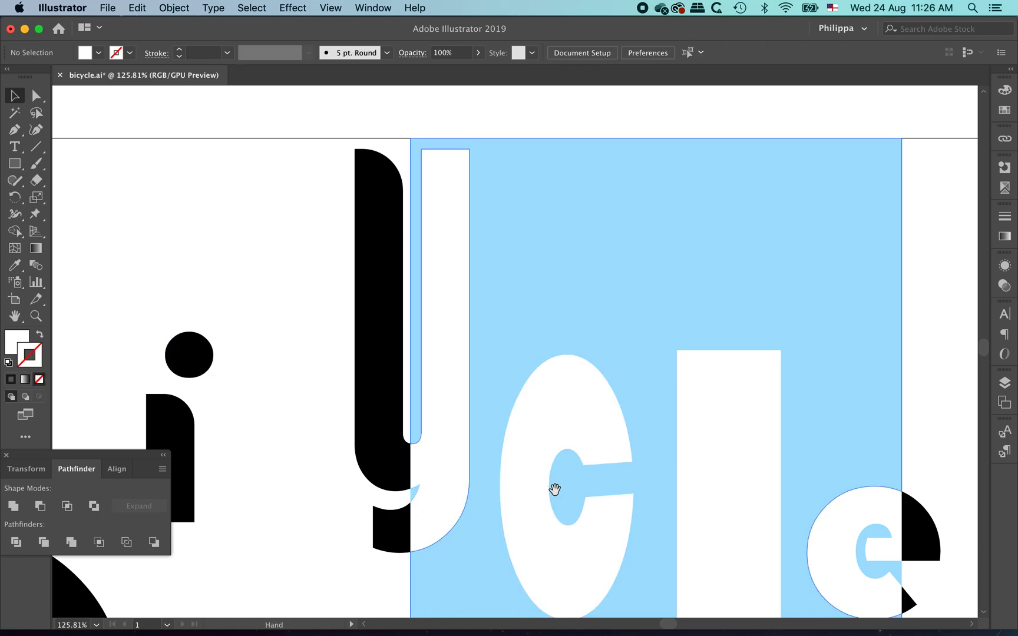
- Send the blue rectangle to the back so it lies behind the wide c, reviewing the Arrange options
{"action": "left_click_drag", "start_coordinate": [557, 480], "coordinate": [549, 257]}
{"action": "scroll", "coordinate": [531, 277], "scroll_direction": "down", "scroll_amount": 5}
{"action": "left_click", "coordinate": [526, 352]}
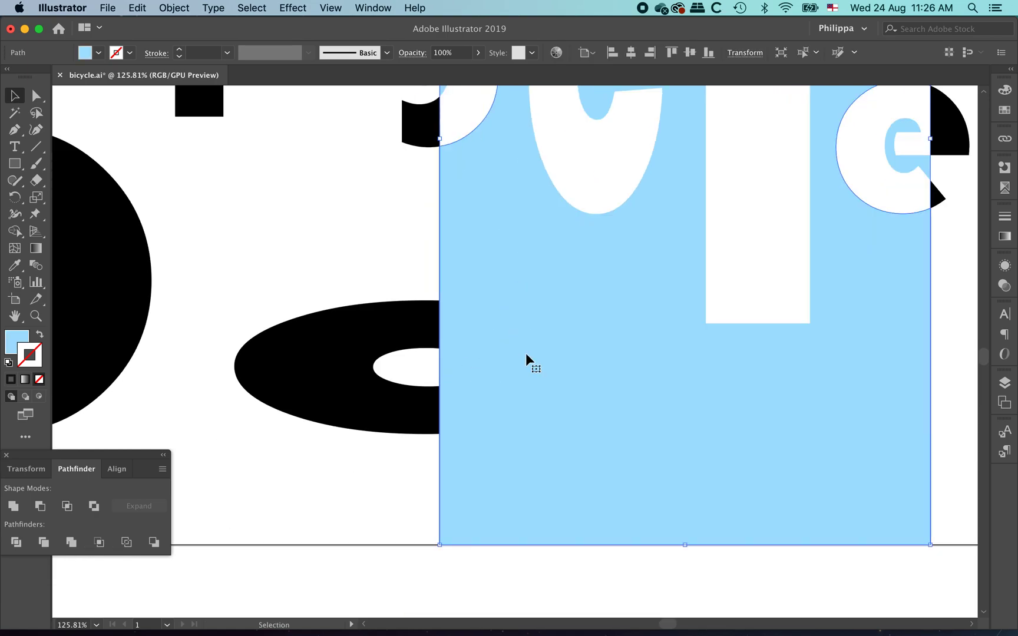
{"action": "key", "text": "super+shift+bracketleft"}
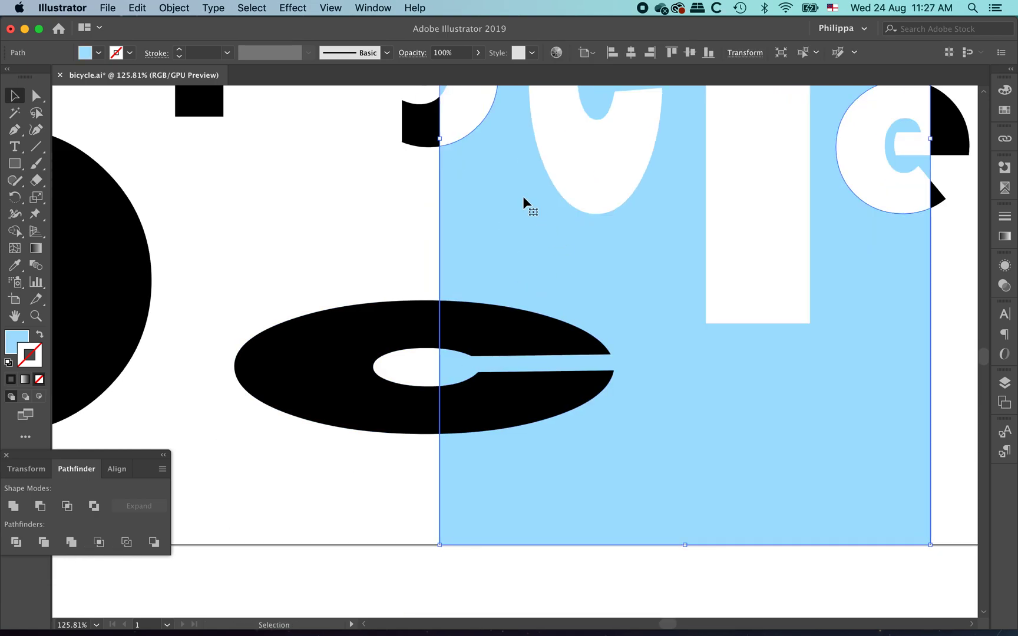
{"action": "right_click", "coordinate": [517, 237]}
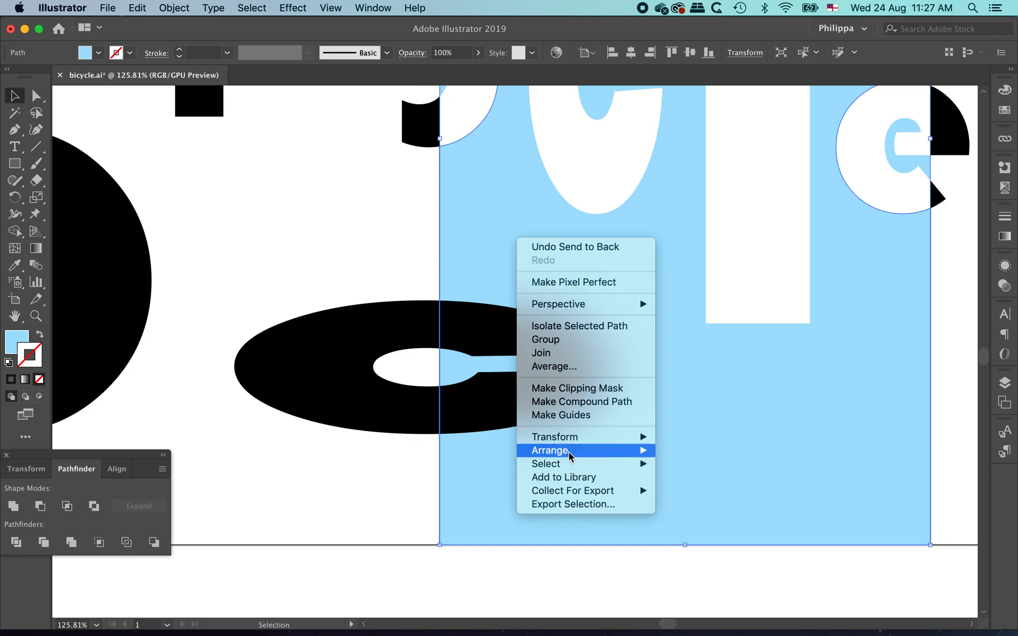
{"action": "mouse_move", "coordinate": [568, 452]}
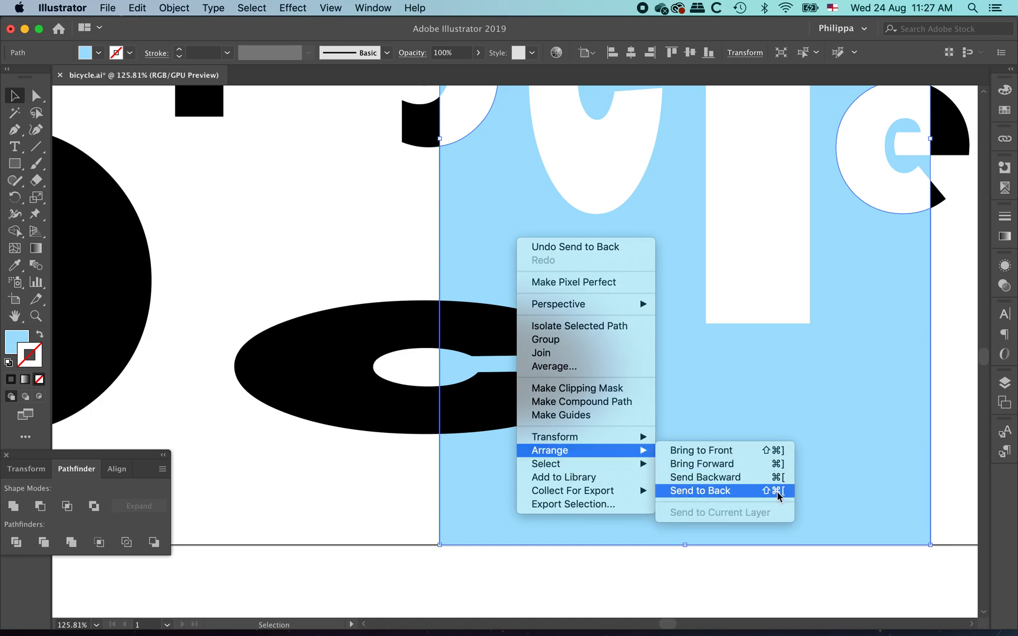
{"action": "left_click", "coordinate": [362, 253]}
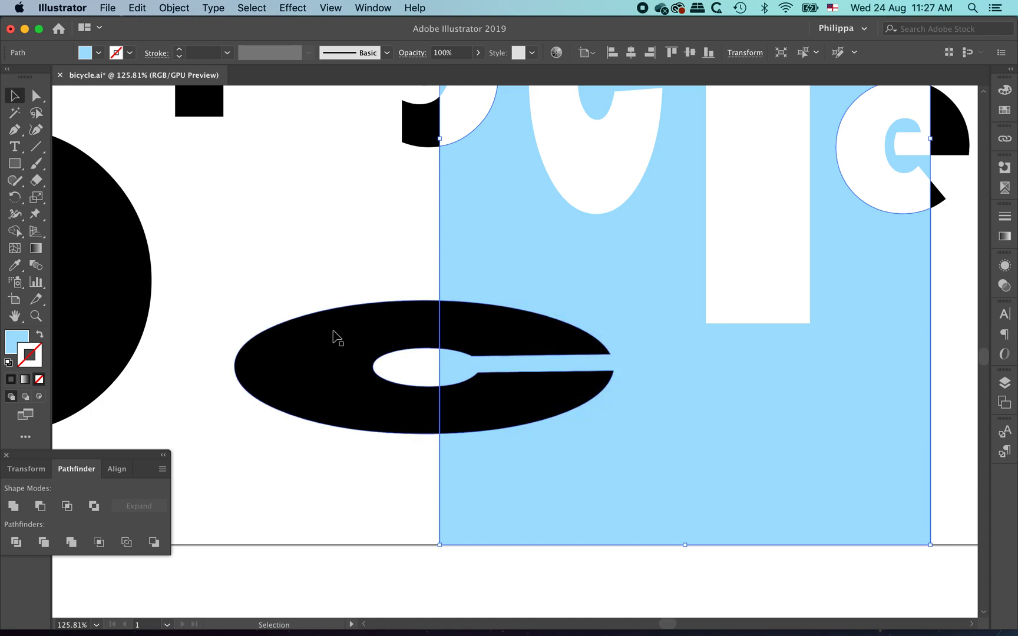
- Divide the wide lower c and the blue rectangle with Pathfinder, ungroup the pieces and deselect them
{"action": "left_click", "coordinate": [332, 331]}
{"action": "left_click", "coordinate": [470, 275], "text": "shift"}
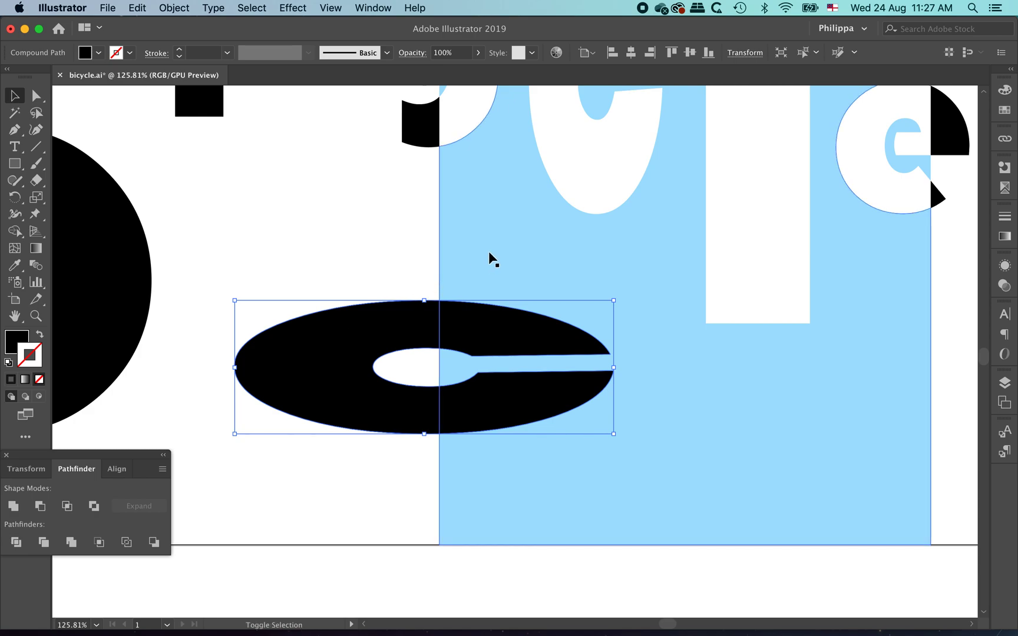
{"action": "left_click", "coordinate": [483, 236], "text": "shift"}
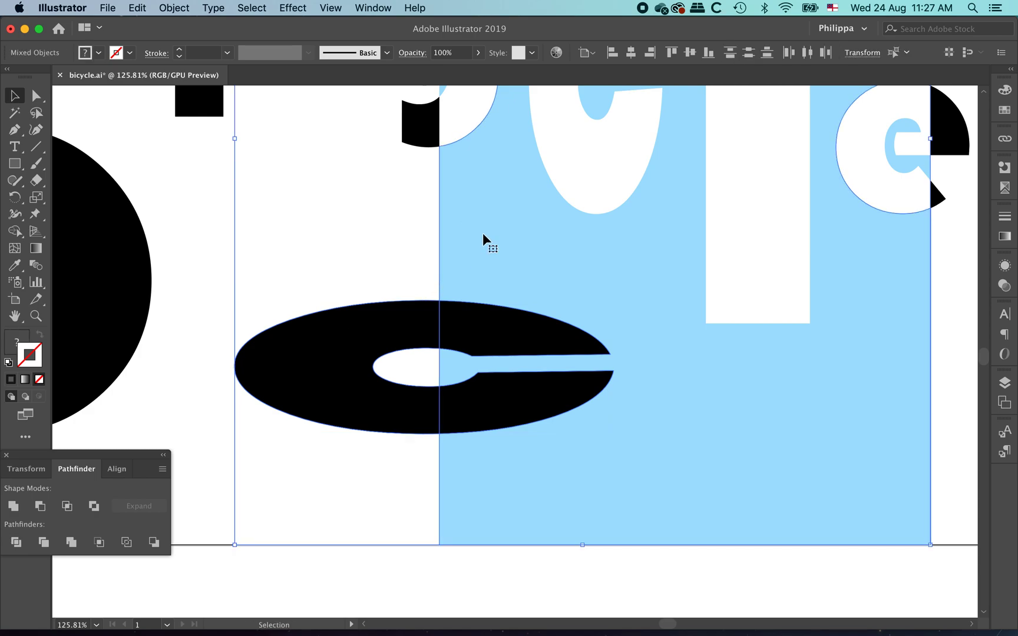
{"action": "left_click", "coordinate": [16, 542]}
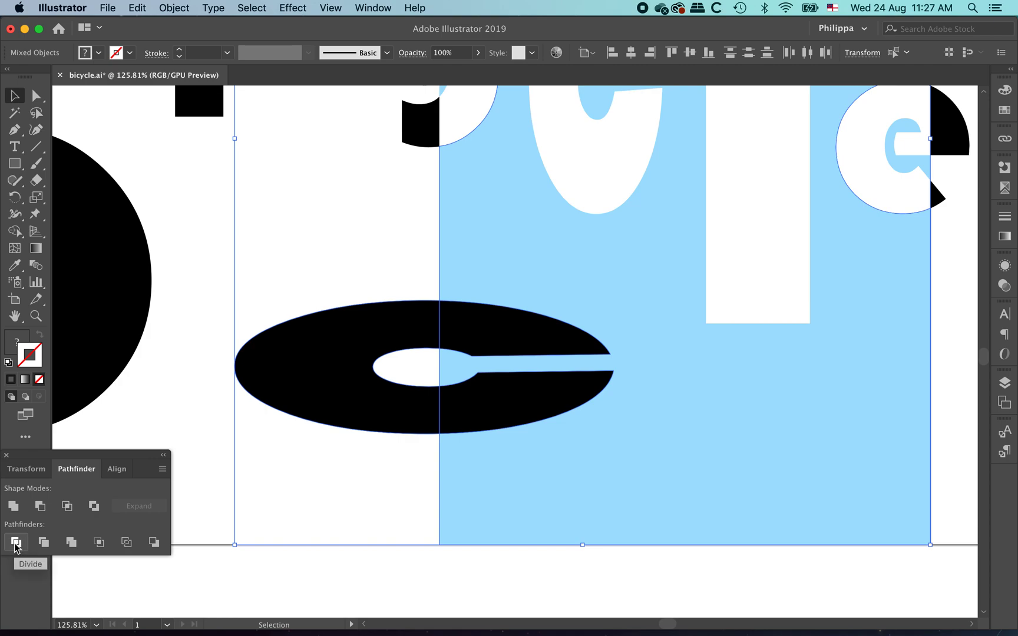
{"action": "right_click", "coordinate": [462, 323]}
{"action": "left_click", "coordinate": [498, 439]}
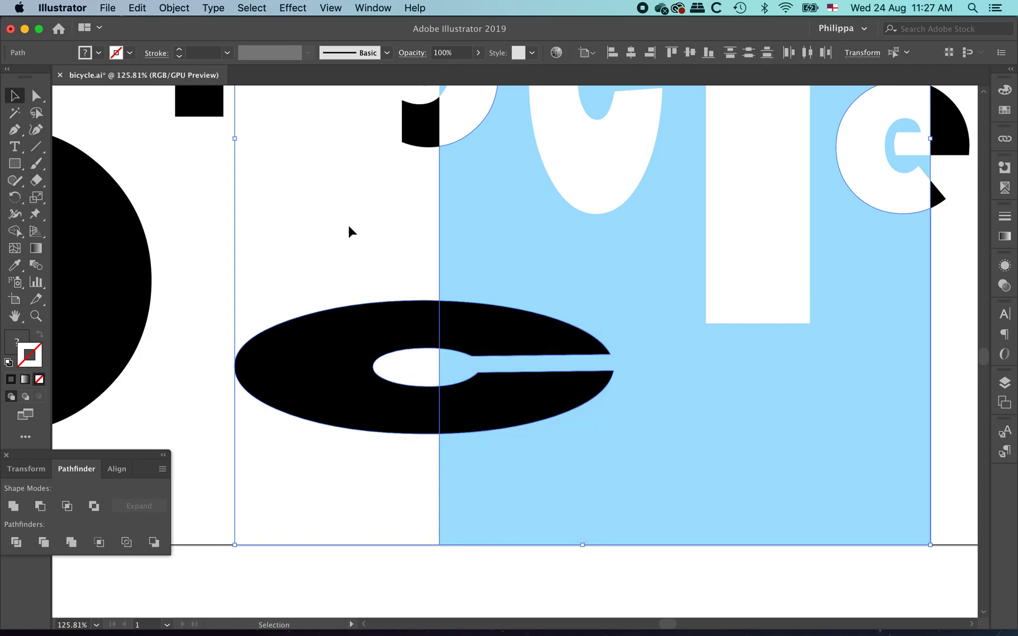
{"action": "left_click", "coordinate": [361, 239]}
- Give both pieces of the lower c that overlap the blue area a white fill and no stroke, and deselect them
{"action": "left_click", "coordinate": [449, 314]}
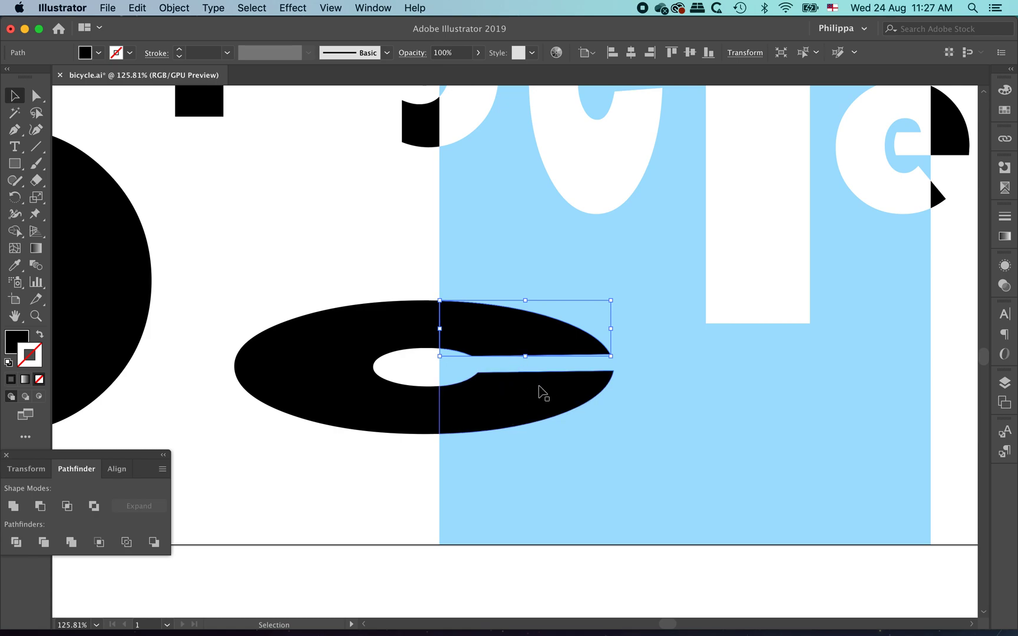
{"action": "left_click", "coordinate": [520, 410], "text": "shift"}
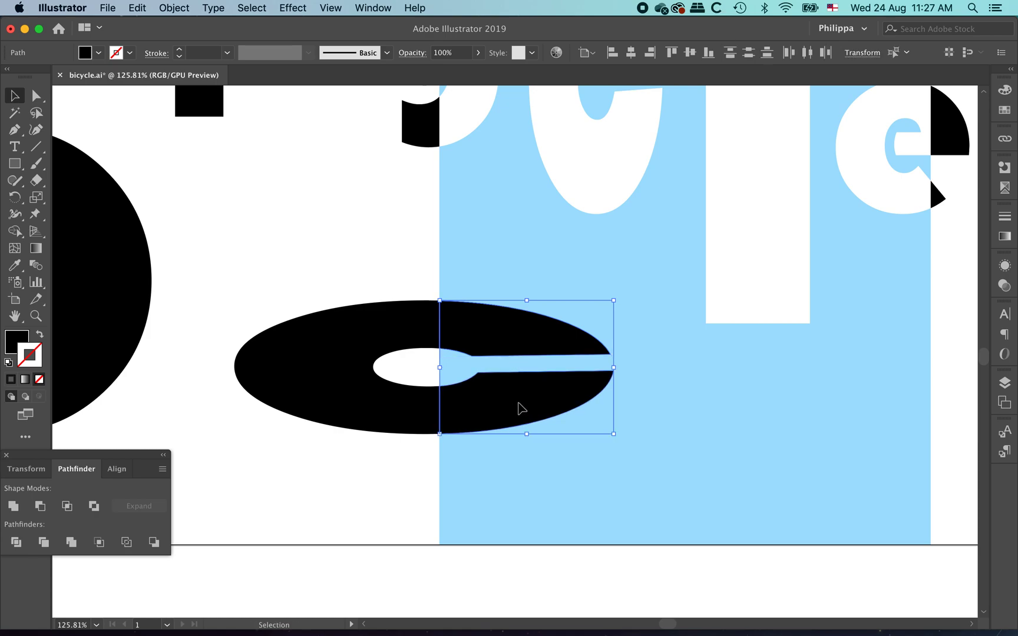
{"action": "left_click", "coordinate": [8, 362]}
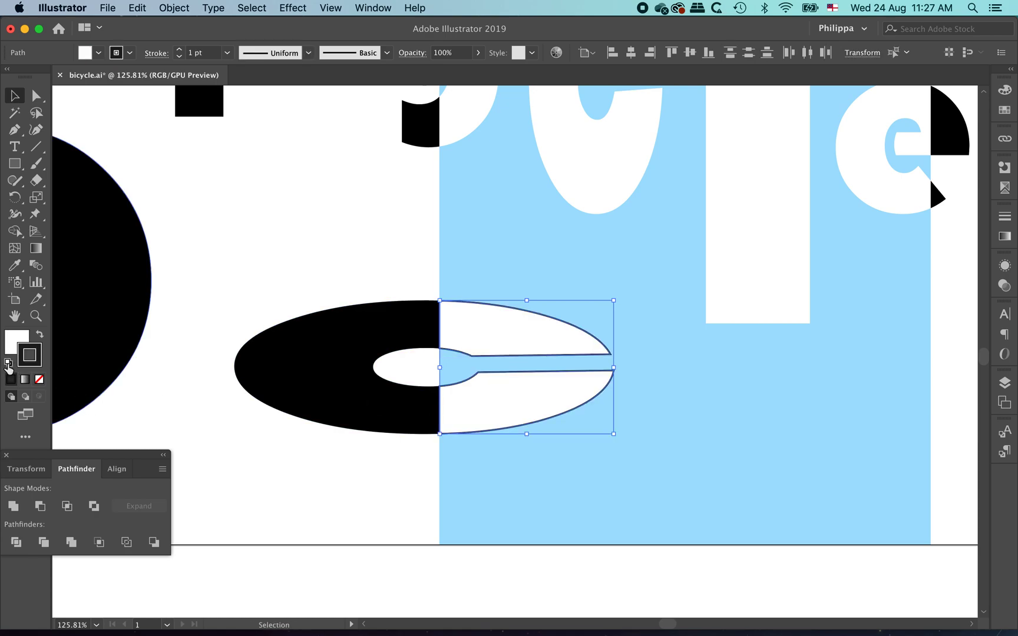
{"action": "left_click", "coordinate": [38, 378]}
{"action": "left_click", "coordinate": [346, 244]}
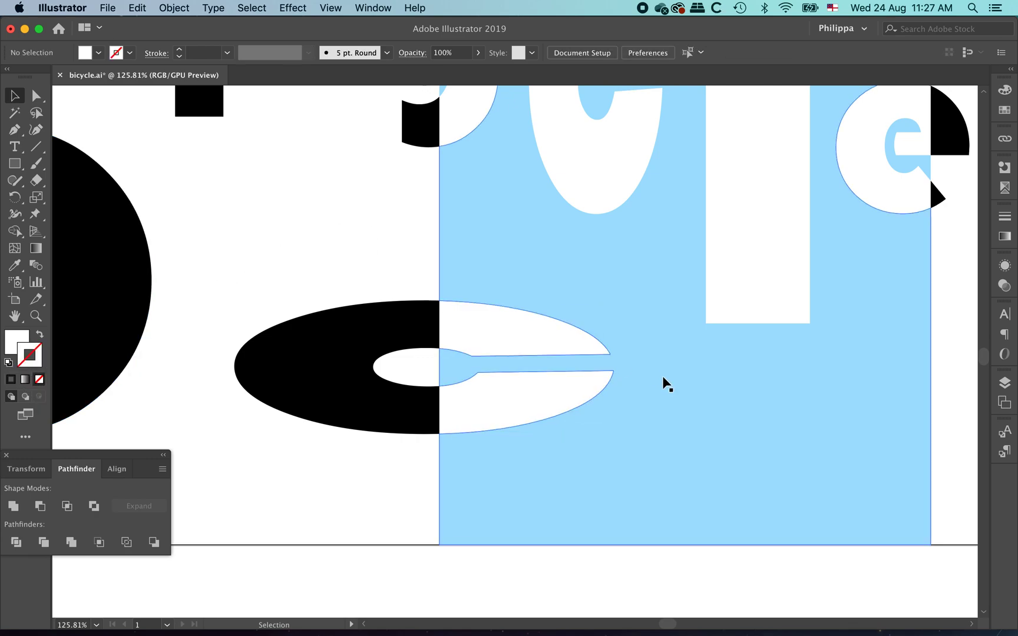
- Review the whole artboard and save the bicycle.ai document
{"action": "left_click", "coordinate": [694, 272], "text": "alt+super"}
{"action": "left_click", "coordinate": [550, 409], "text": "alt+super"}
{"action": "left_click", "coordinate": [517, 371], "text": "alt+super"}
{"action": "left_click_drag", "start_coordinate": [507, 302], "coordinate": [567, 398]}
{"action": "key", "text": "super+s"}
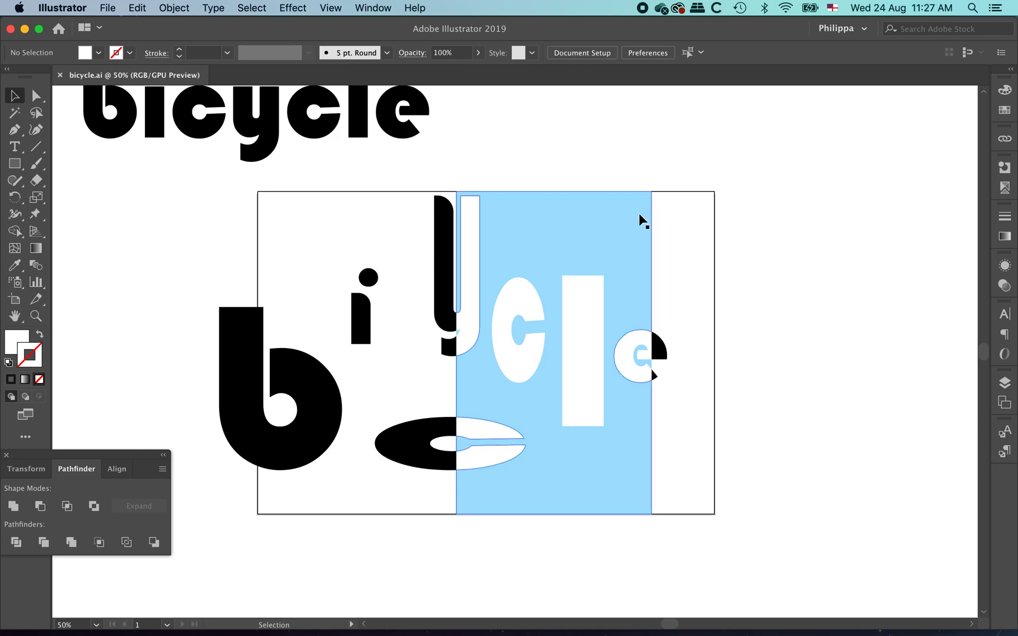
- Change the blue rectangle's fill to black (000000), deselect it and collapse the colour settings
{"action": "left_click", "coordinate": [592, 216]}
{"action": "left_click", "coordinate": [18, 345]}
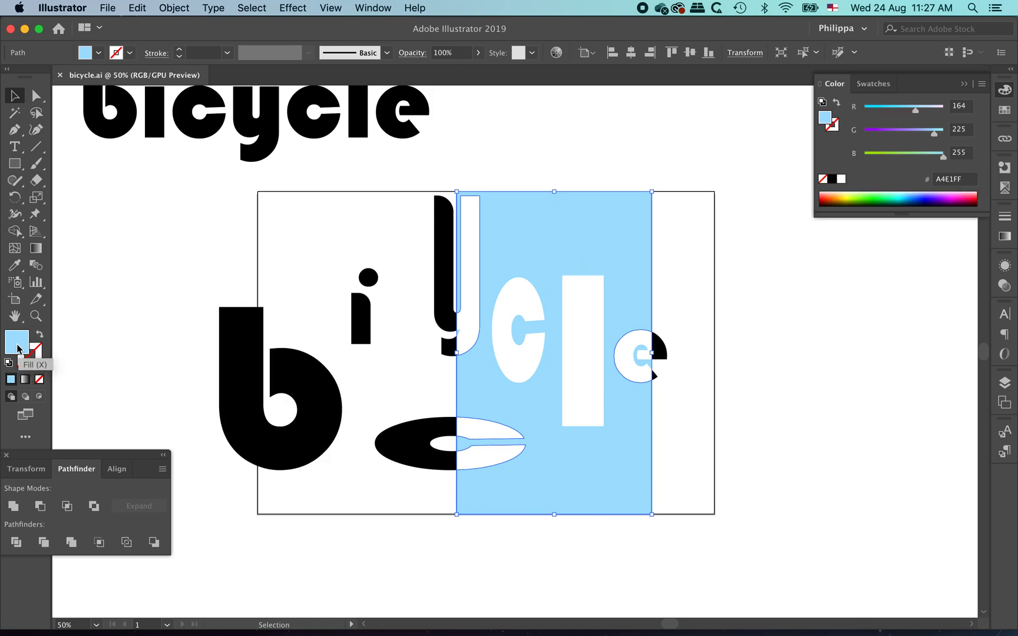
{"action": "double_click", "coordinate": [18, 345]}
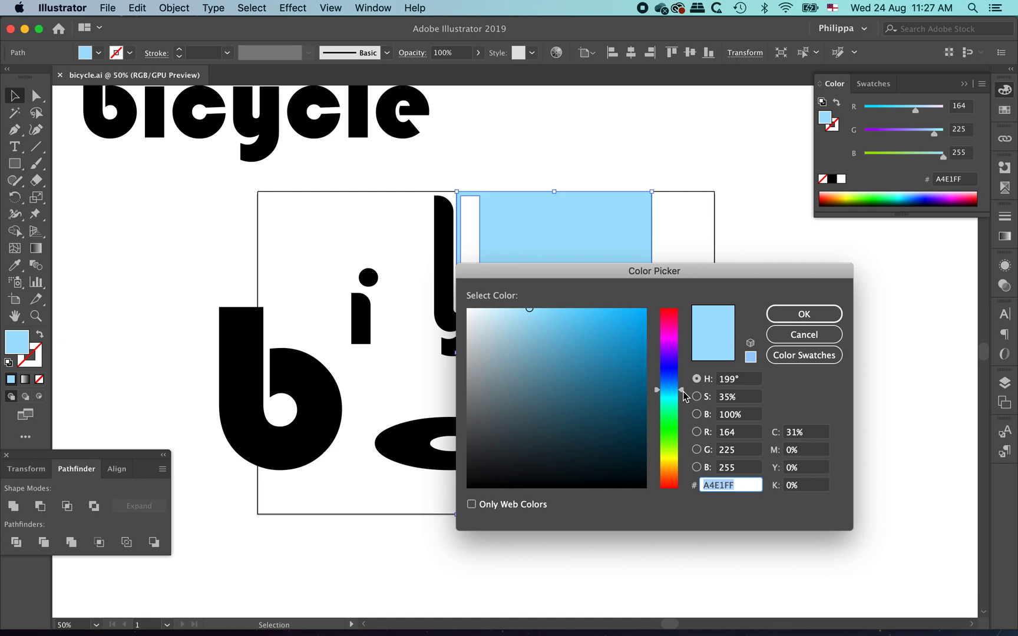
{"action": "mouse_move", "coordinate": [682, 394]}
{"action": "left_mouse_down"}
{"action": "mouse_move", "coordinate": [671, 390]}
{"action": "mouse_move", "coordinate": [668, 340]}
{"action": "mouse_move", "coordinate": [670, 464]}
{"action": "mouse_move", "coordinate": [669, 378]}
{"action": "left_mouse_up"}
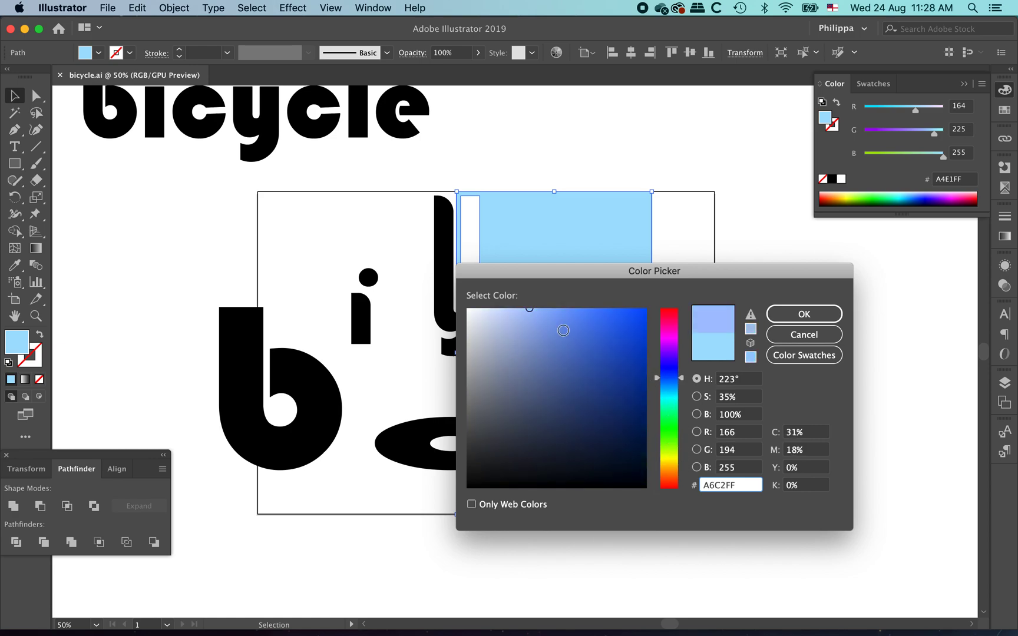
{"action": "left_click_drag", "start_coordinate": [504, 432], "coordinate": [448, 507]}
{"action": "left_click", "coordinate": [740, 485]}
{"action": "left_click_drag", "start_coordinate": [741, 484], "coordinate": [698, 486]}
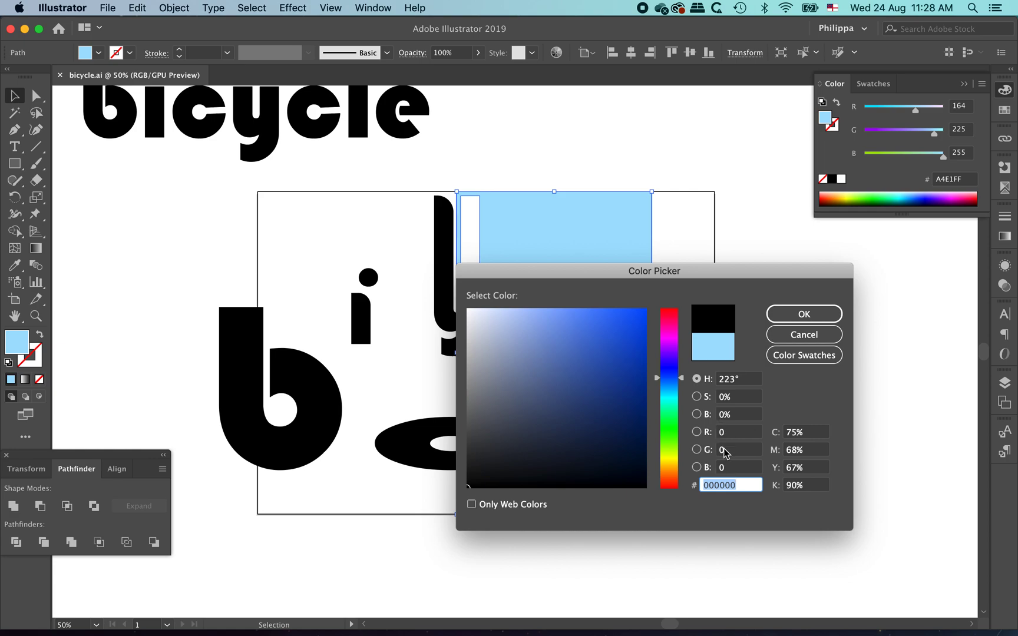
{"action": "left_click", "coordinate": [794, 317]}
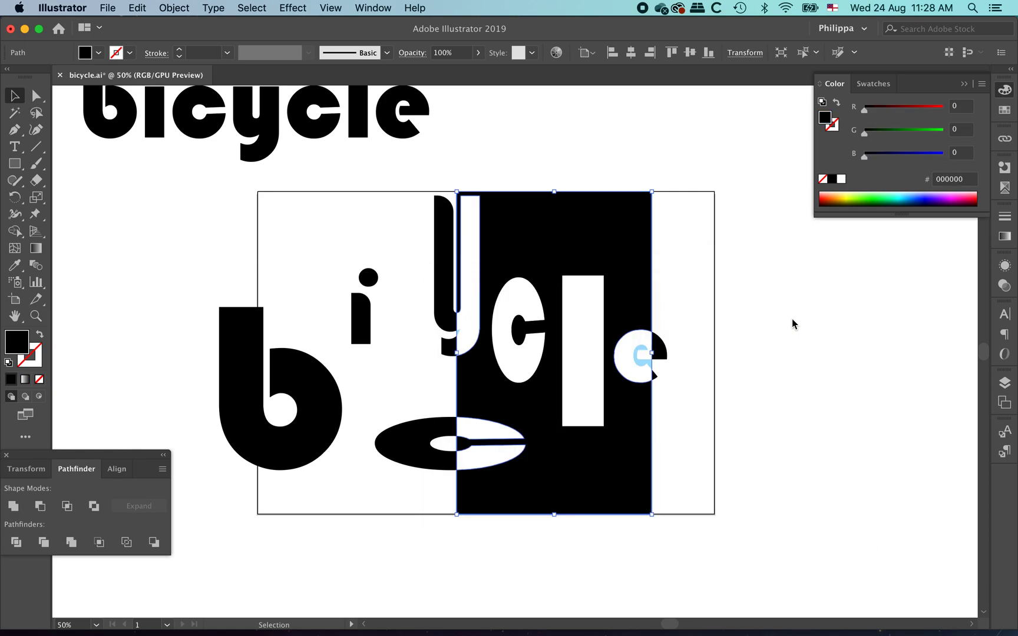
{"action": "left_click", "coordinate": [824, 330]}
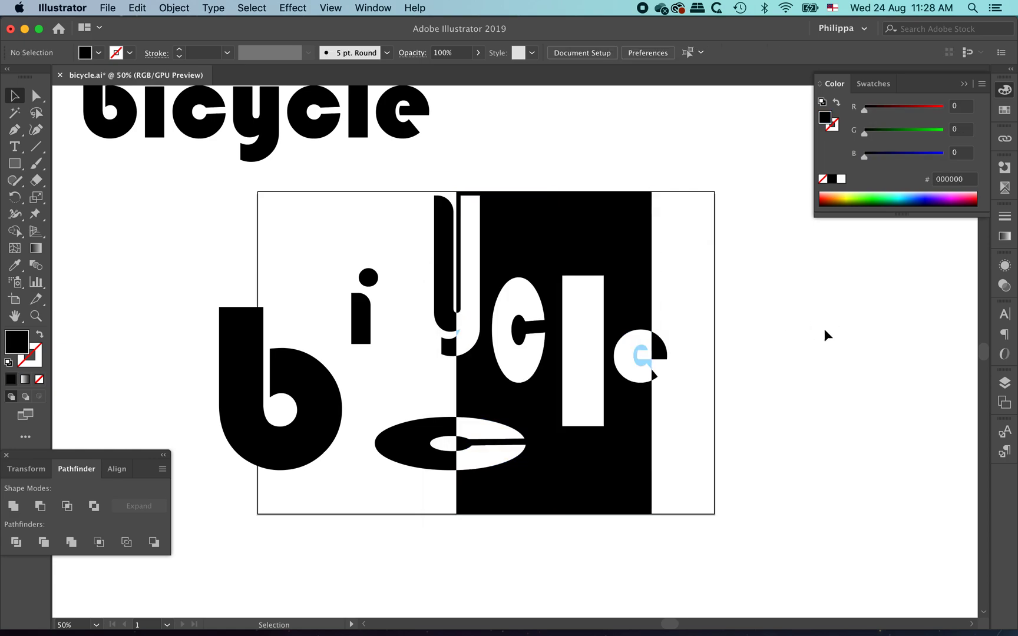
{"action": "left_click", "coordinate": [964, 83]}
- Recolour the small light-blue piece inside the y's tail with black sampled from the y's adjacent black piece, and deselect it
{"action": "key", "text": "super+space"}
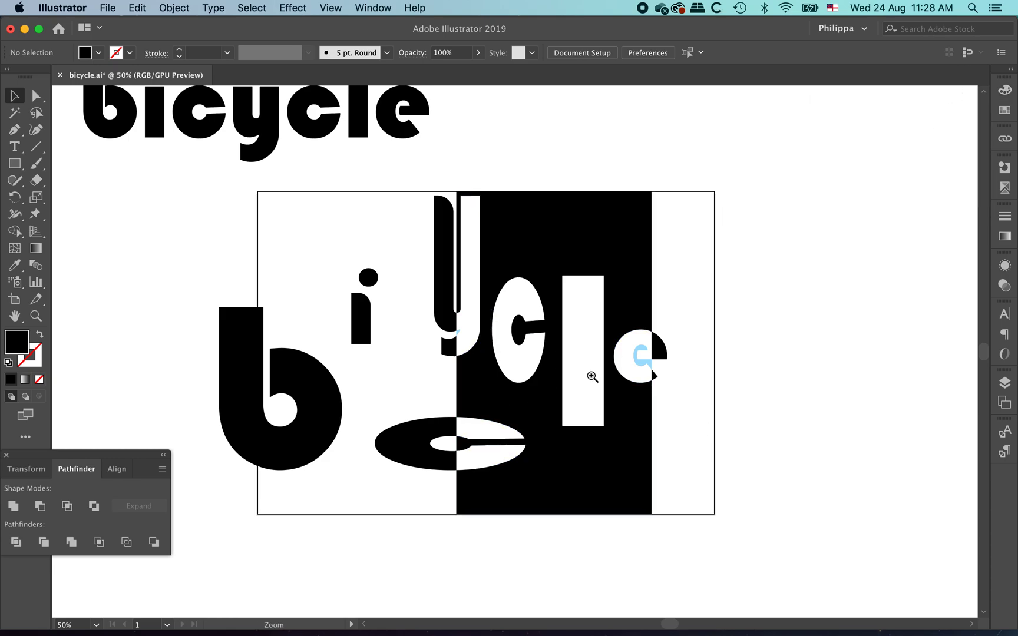
{"action": "left_click_drag", "start_coordinate": [415, 271], "coordinate": [686, 501]}
{"action": "left_click_drag", "start_coordinate": [245, 189], "coordinate": [390, 291]}
{"action": "left_click", "coordinate": [445, 325]}
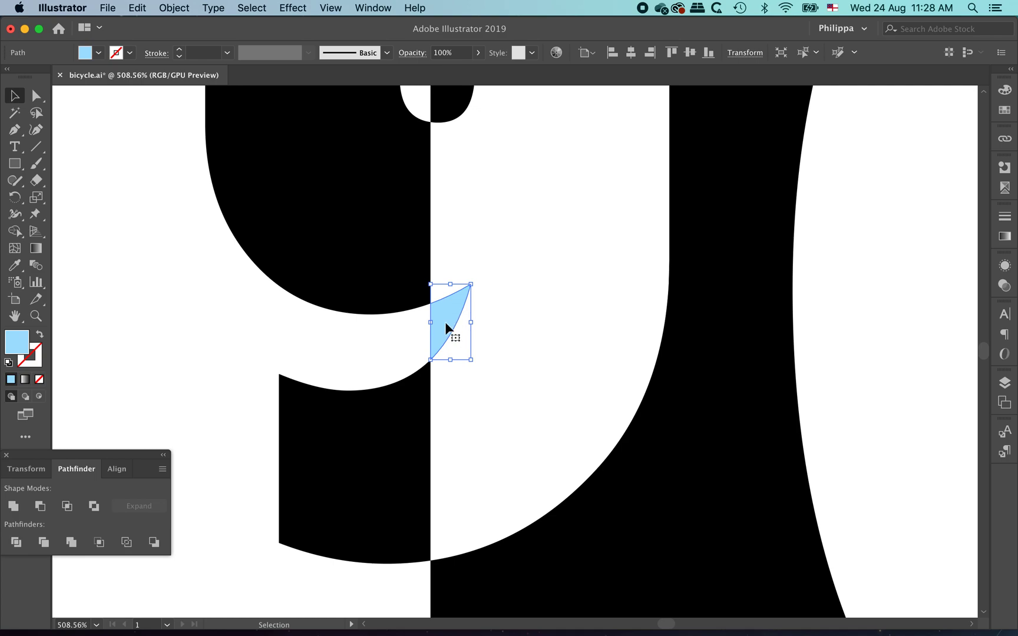
{"action": "left_click", "coordinate": [13, 268]}
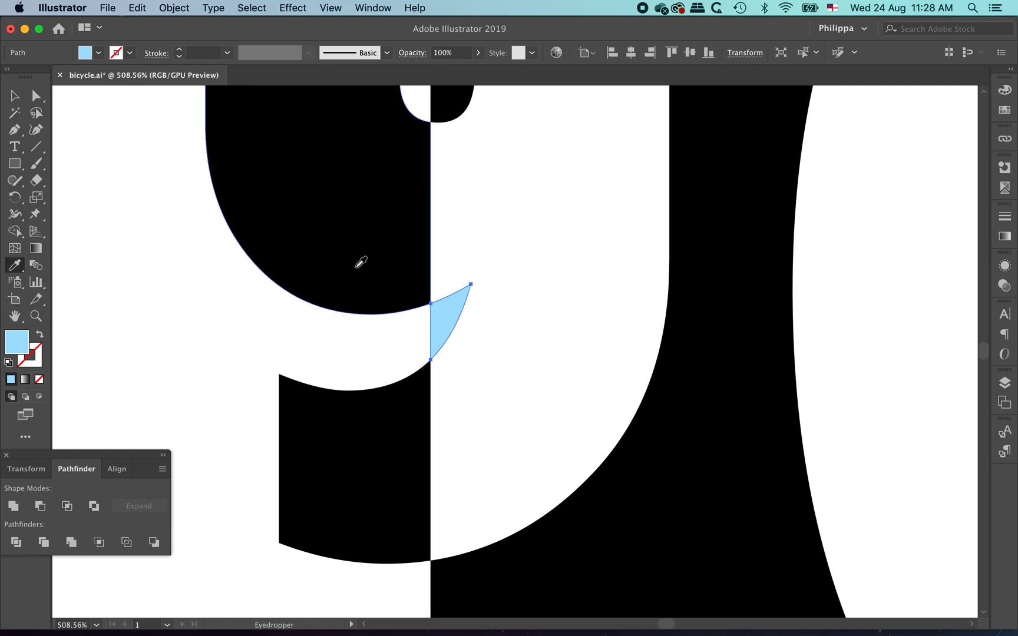
{"action": "left_click", "coordinate": [361, 262]}
{"action": "left_click", "coordinate": [37, 97]}
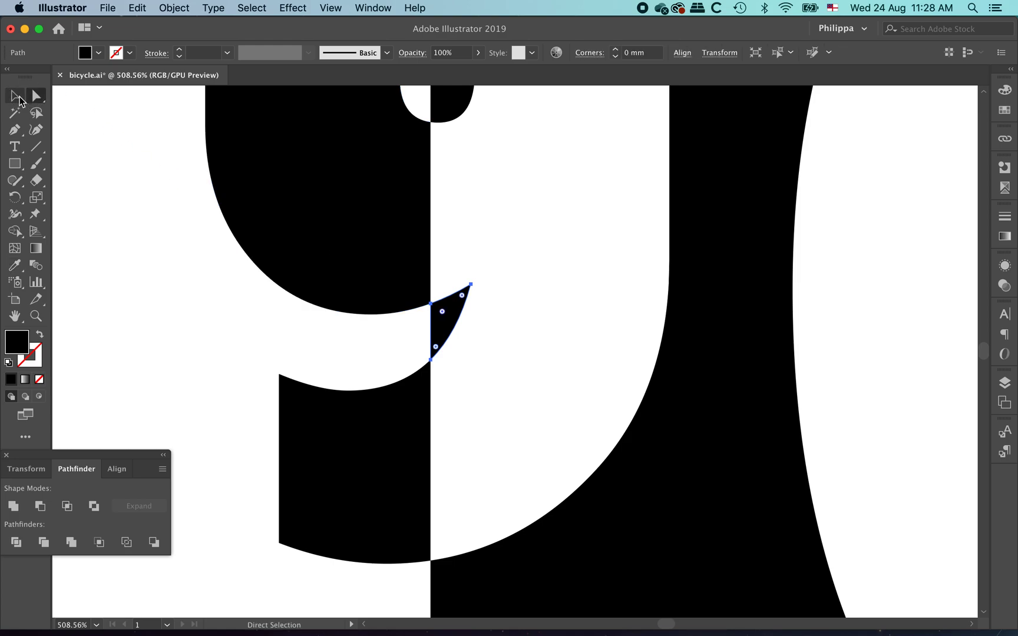
{"action": "left_click", "coordinate": [17, 97]}
{"action": "left_click", "coordinate": [207, 336]}
- Recolour the light-blue inner piece of the e with the black sampled from the background rectangle, and deselect it
{"action": "left_click_drag", "start_coordinate": [476, 364], "coordinate": [156, 235]}
{"action": "left_click_drag", "start_coordinate": [612, 407], "coordinate": [109, 229]}
{"action": "left_click_drag", "start_coordinate": [664, 372], "coordinate": [363, 105]}
{"action": "left_click", "coordinate": [638, 313], "text": "alt+super"}
{"action": "left_click", "coordinate": [639, 311], "text": "alt+super"}
{"action": "left_click", "coordinate": [639, 311], "text": "alt+super"}
{"action": "left_click_drag", "start_coordinate": [849, 222], "coordinate": [579, 375]}
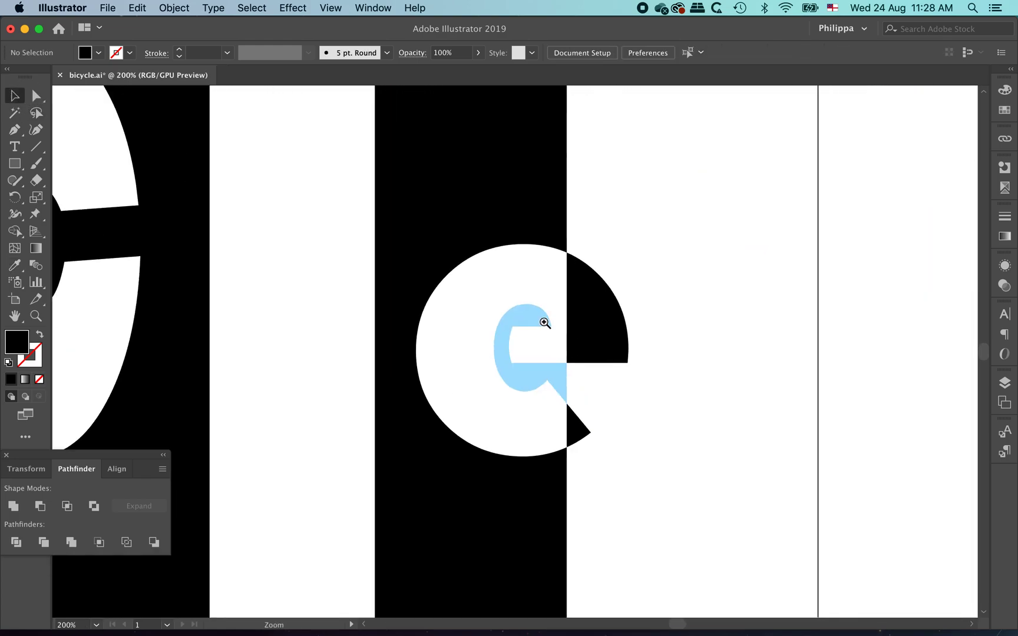
{"action": "left_click_drag", "start_coordinate": [449, 217], "coordinate": [687, 547]}
{"action": "left_click", "coordinate": [451, 338]}
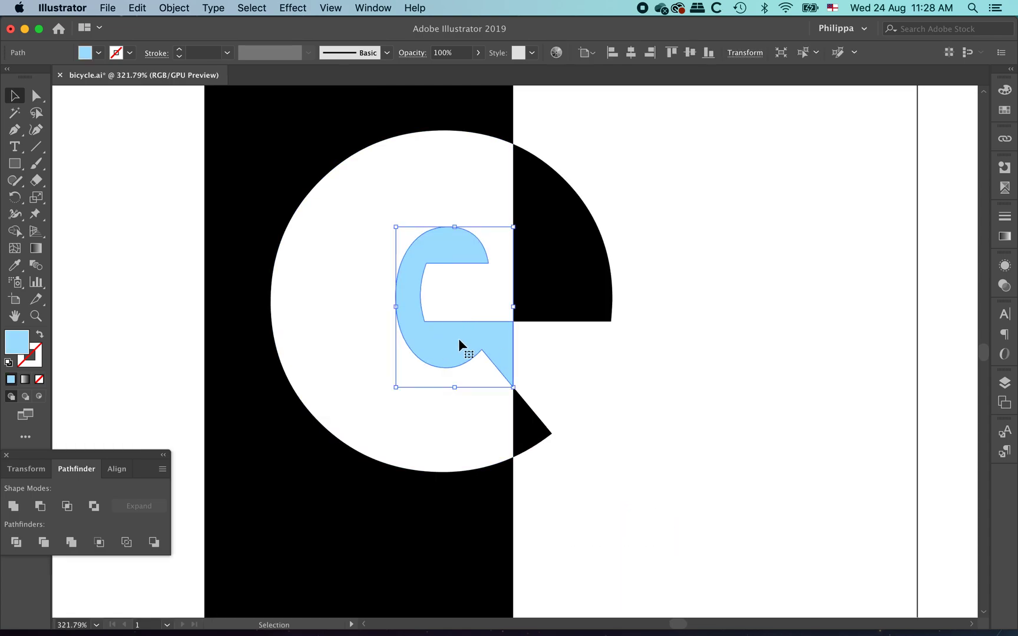
{"action": "key", "text": "i"}
{"action": "left_click", "coordinate": [294, 170]}
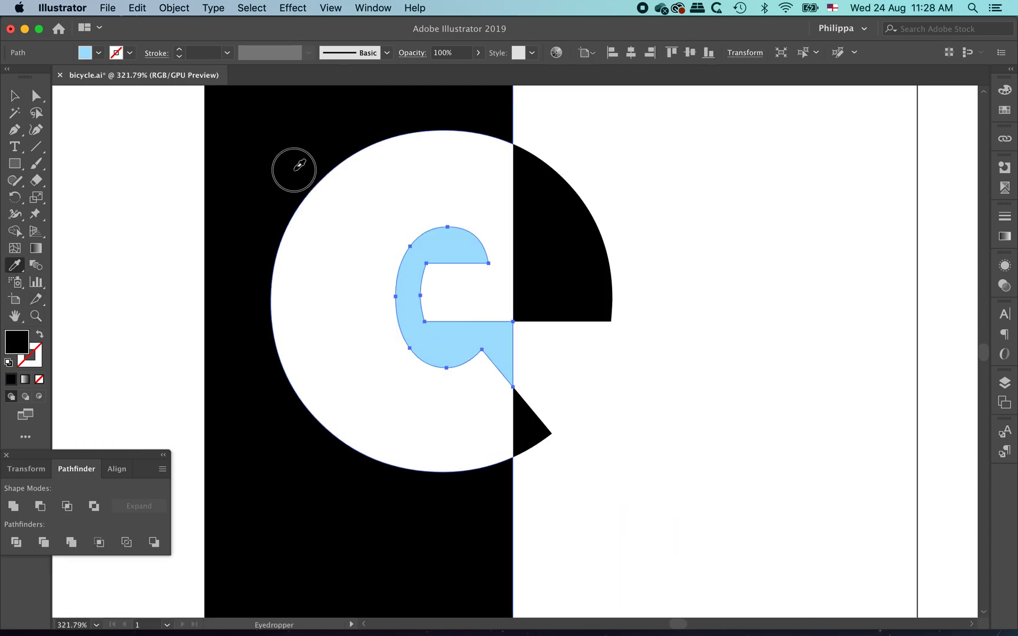
{"action": "left_click", "coordinate": [14, 95]}
{"action": "left_click", "coordinate": [805, 305]}
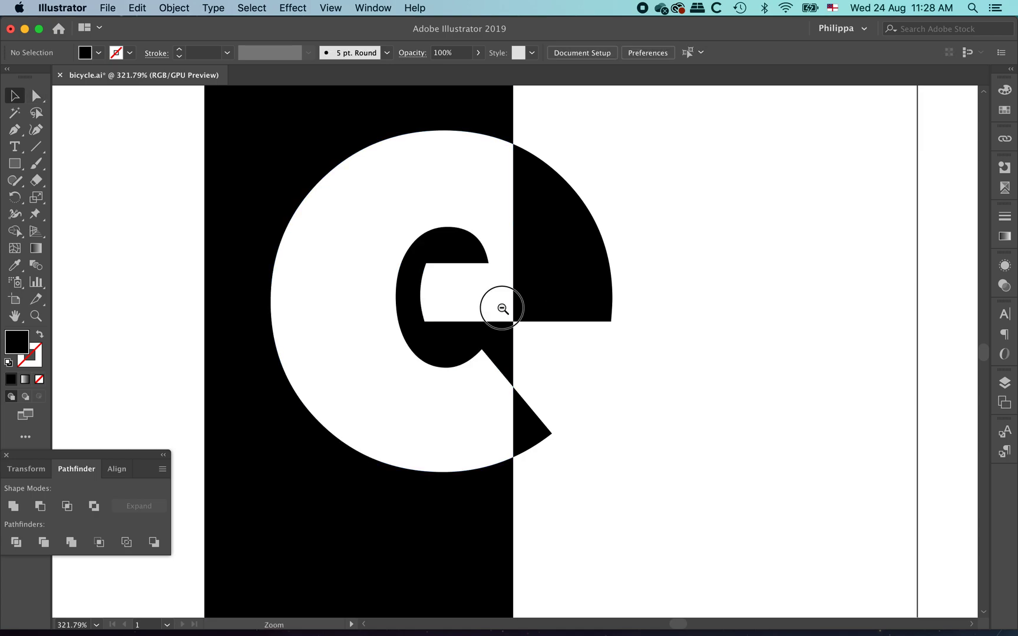
- Inspect the divided lower c and the whole artboard for leftover colour, and save the bicycle.ai document
{"action": "left_click", "coordinate": [502, 308], "text": "alt+super"}
{"action": "left_click", "coordinate": [432, 344], "text": "alt+super"}
{"action": "left_click_drag", "start_coordinate": [406, 464], "coordinate": [597, 228]}
{"action": "left_click_drag", "start_coordinate": [206, 499], "coordinate": [539, 454]}
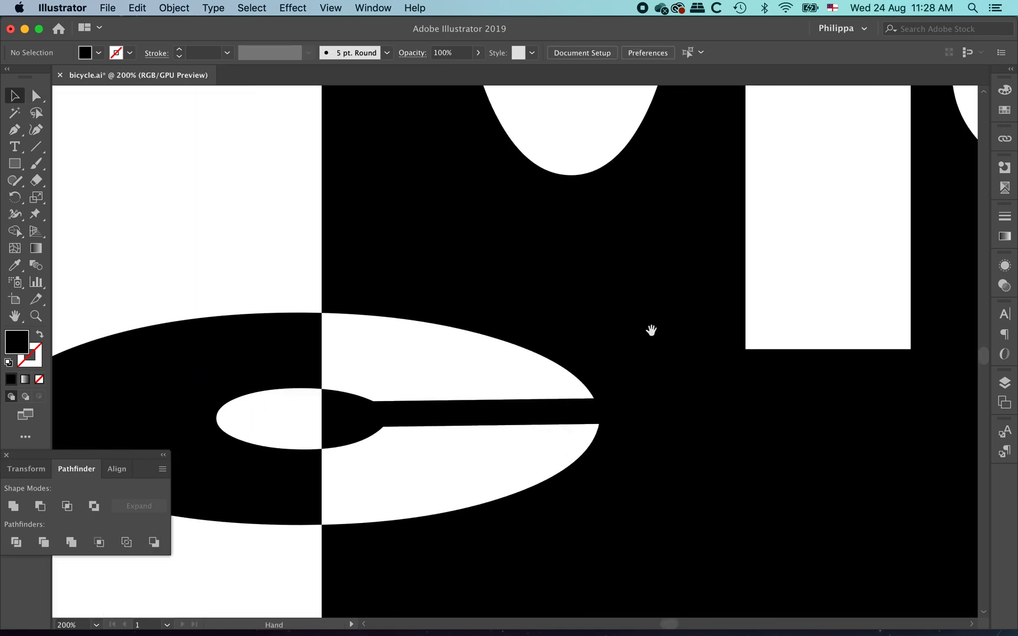
{"action": "left_click", "coordinate": [657, 306], "text": "alt+super"}
{"action": "left_click", "coordinate": [569, 327], "text": "alt+super"}
{"action": "left_click", "coordinate": [554, 327], "text": "alt+super"}
{"action": "left_click", "coordinate": [552, 327], "text": "alt+super"}
{"action": "left_click_drag", "start_coordinate": [455, 314], "coordinate": [586, 329]}
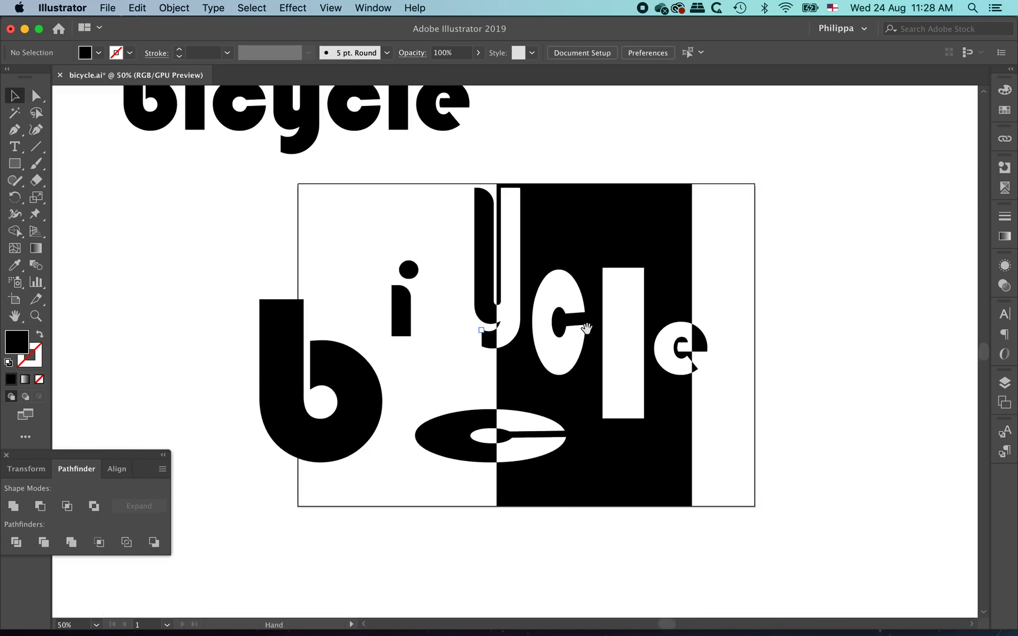
{"action": "key", "text": "super+s"}
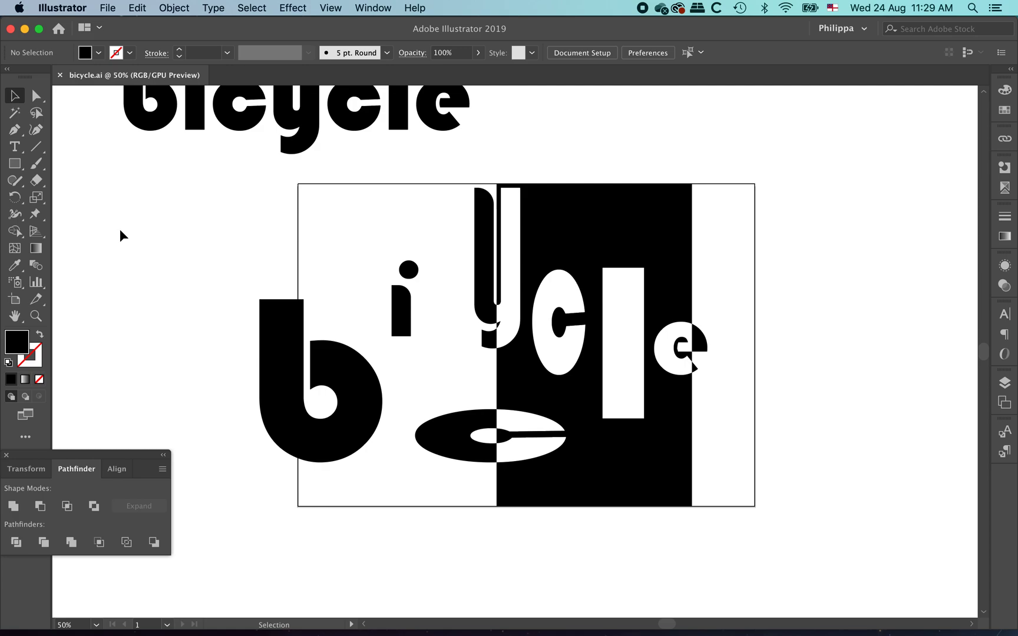
- Move the original "bicycle" text above the artboard slightly up and to the left, and deselect it
{"action": "scroll", "coordinate": [233, 223], "scroll_direction": "up", "scroll_amount": 4}
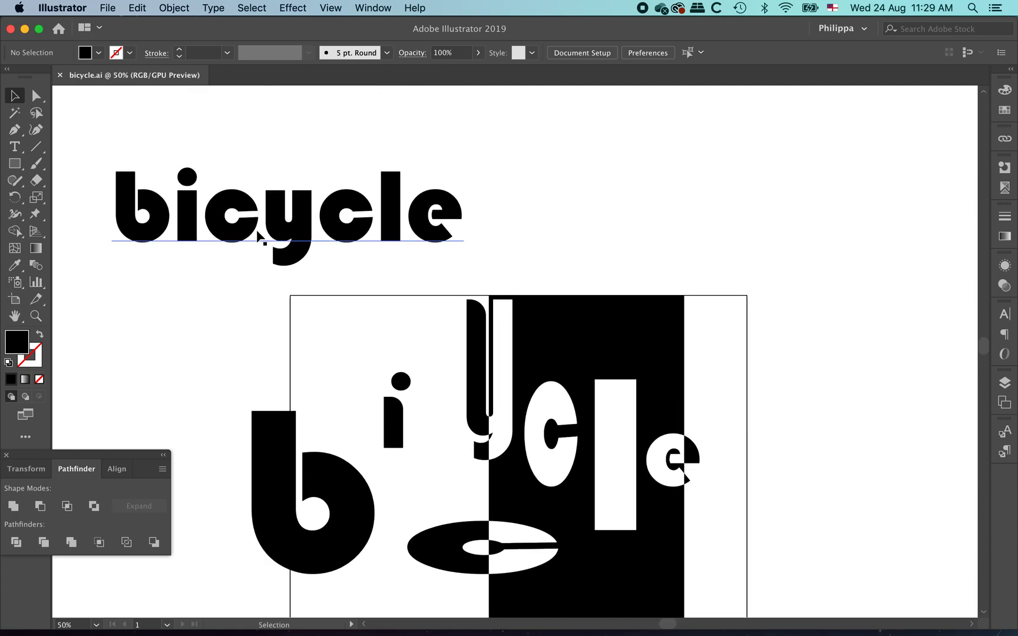
{"action": "left_click", "coordinate": [343, 243]}
{"action": "left_click_drag", "start_coordinate": [344, 243], "coordinate": [327, 228]}
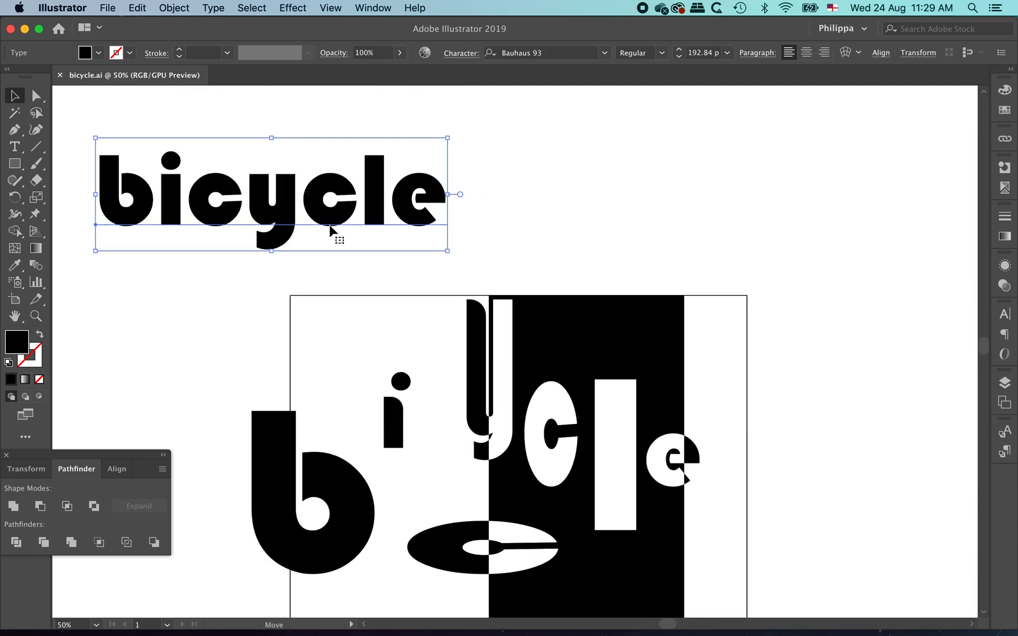
{"action": "left_click", "coordinate": [249, 323]}
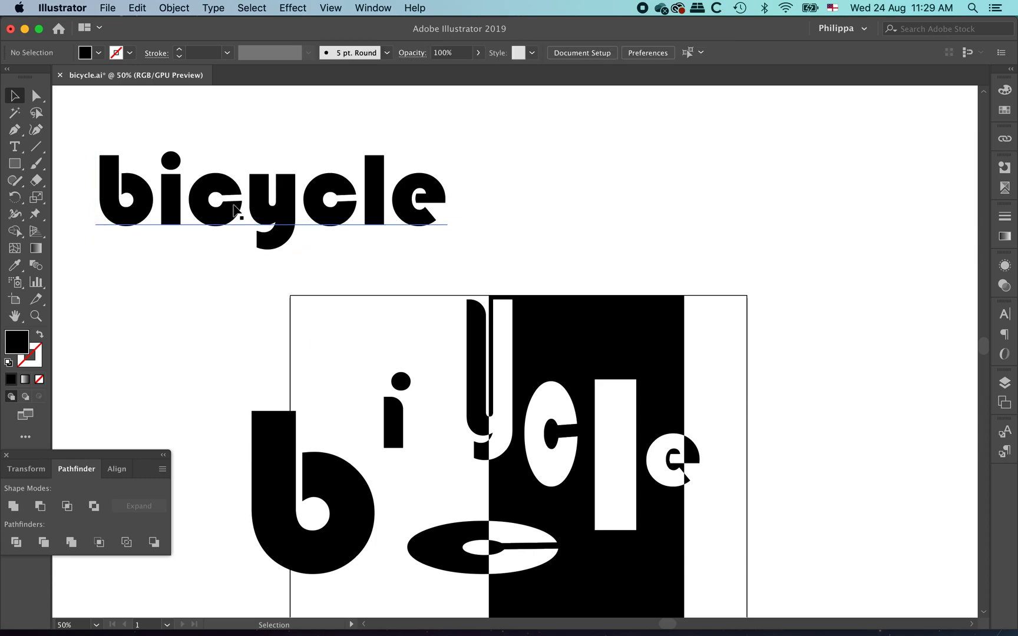
- Review the finished composition, checking the Create Outlines command, the l's fill and the black background rectangle
{"action": "key", "text": "space"}
{"action": "left_click_drag", "start_coordinate": [305, 380], "coordinate": [307, 240]}
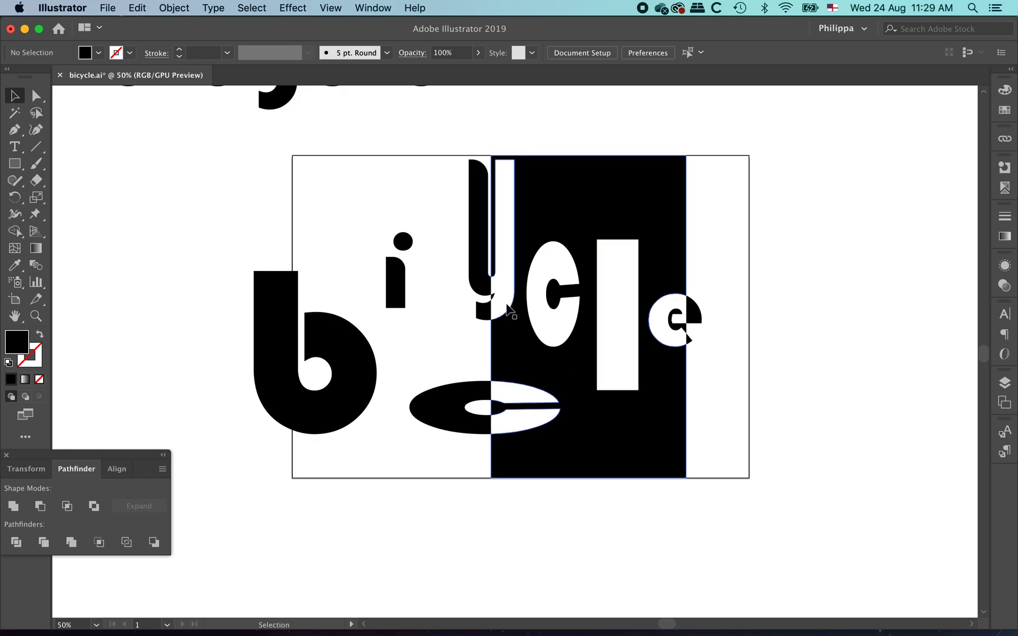
{"action": "left_click", "coordinate": [213, 7]}
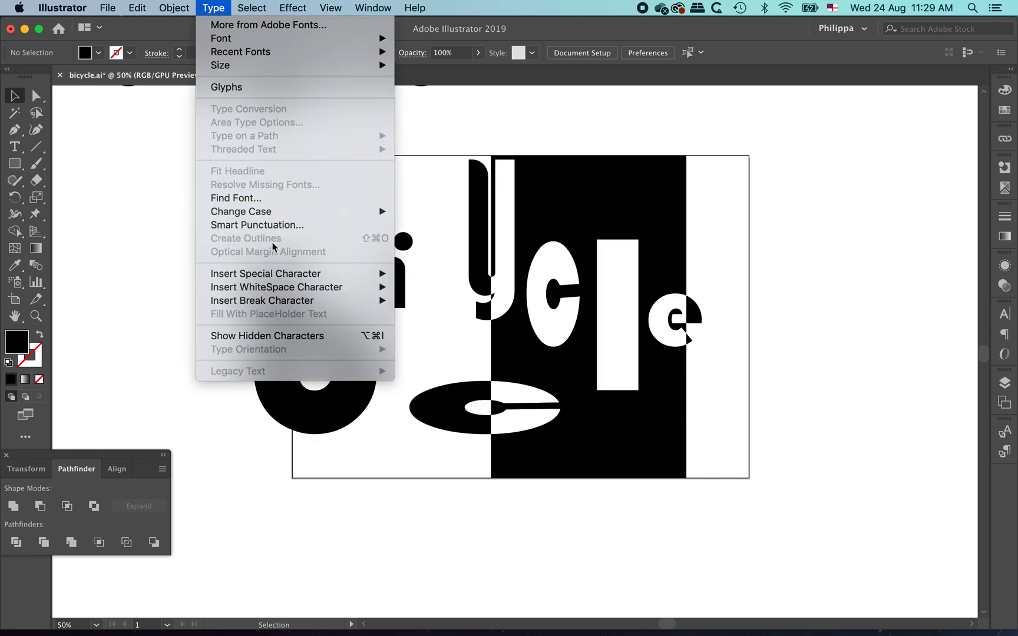
{"action": "left_click", "coordinate": [148, 186]}
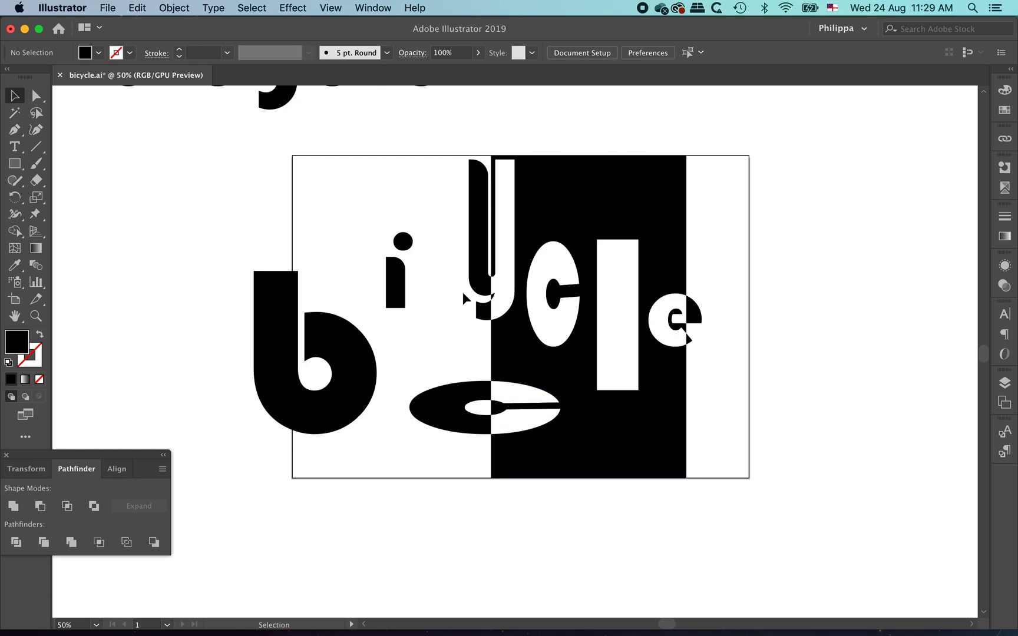
{"action": "left_click", "coordinate": [614, 339]}
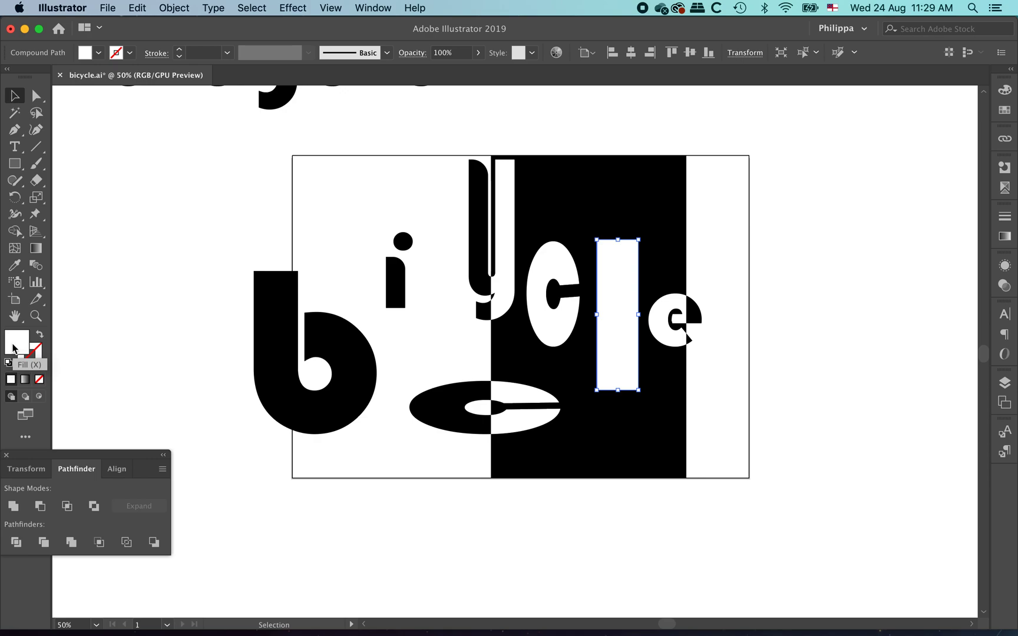
{"action": "left_click", "coordinate": [736, 342]}
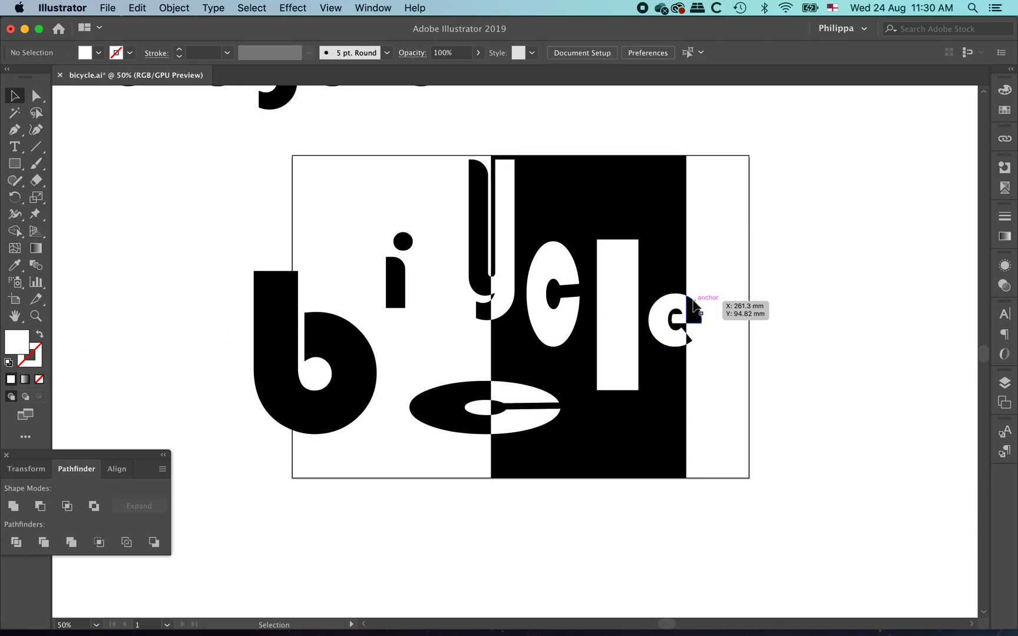
{"action": "left_click", "coordinate": [649, 181]}
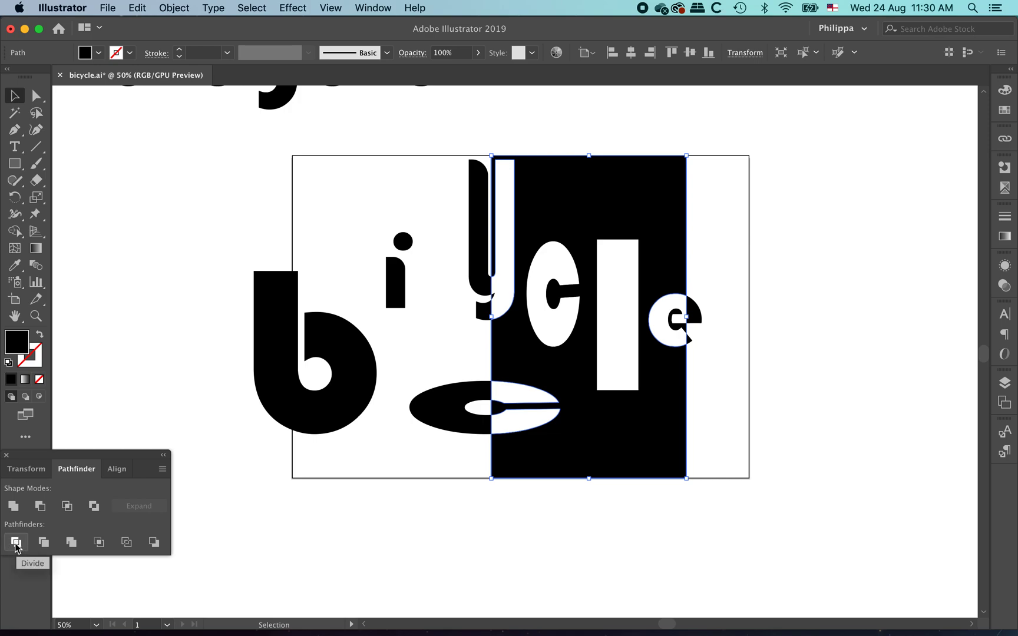
{"action": "left_click", "coordinate": [763, 300]}
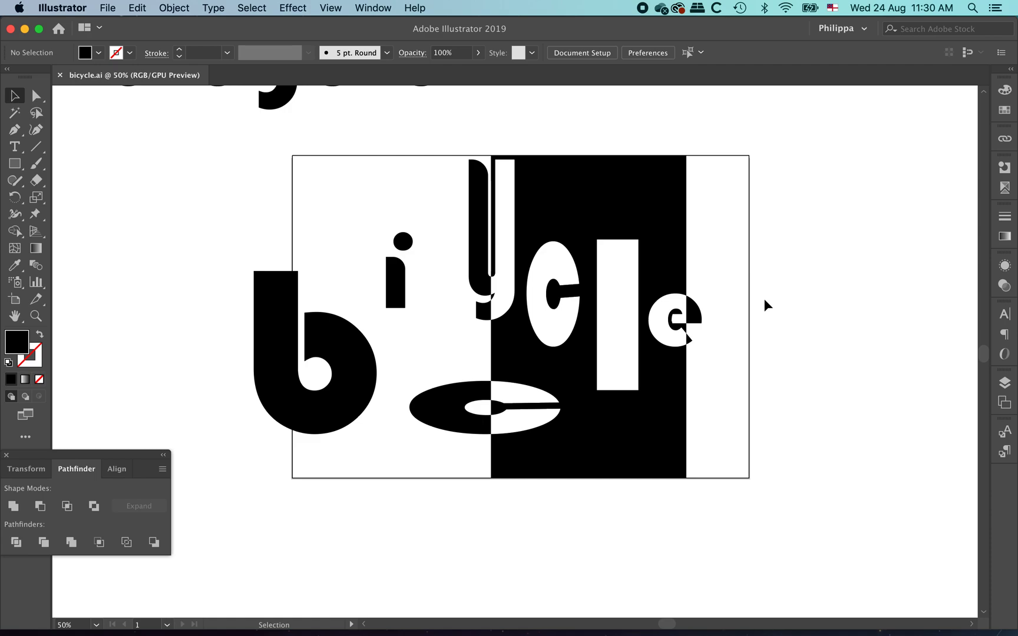